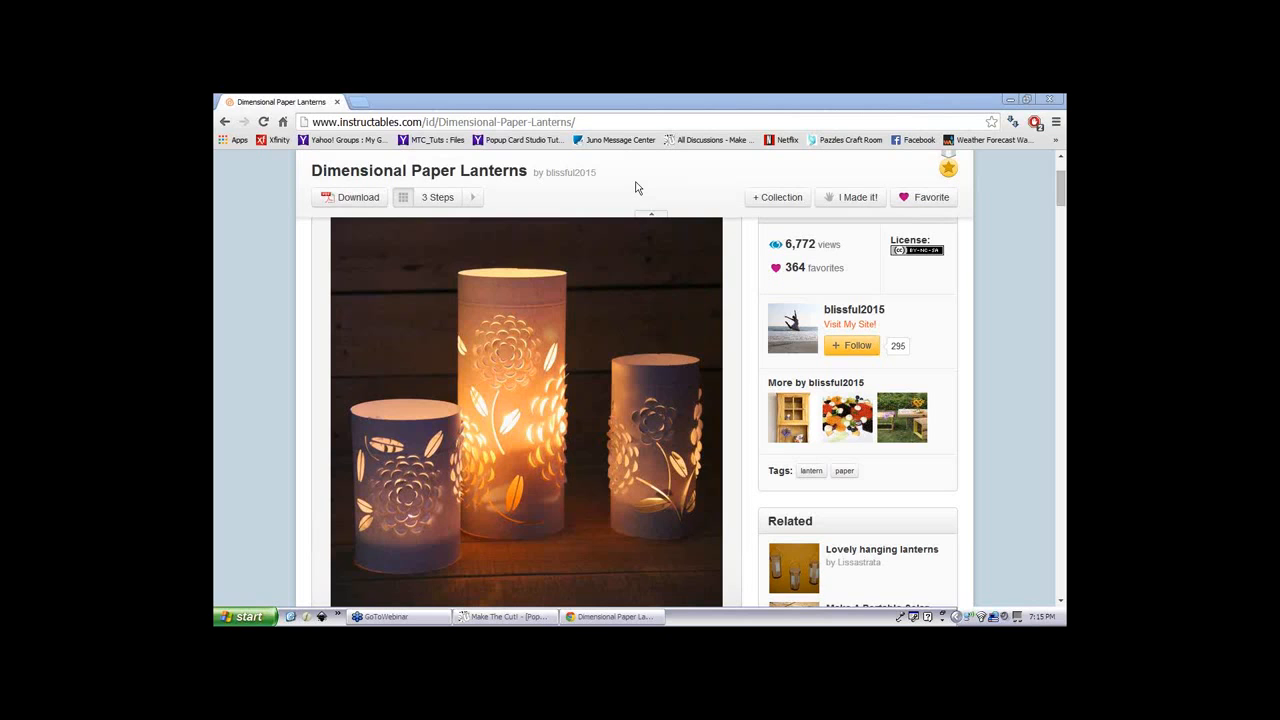
# - Switch to Make The Cut! and delete the large green butterfly beside the mat in PopupButterfly2.mtc
pyautogui.click(495, 617)
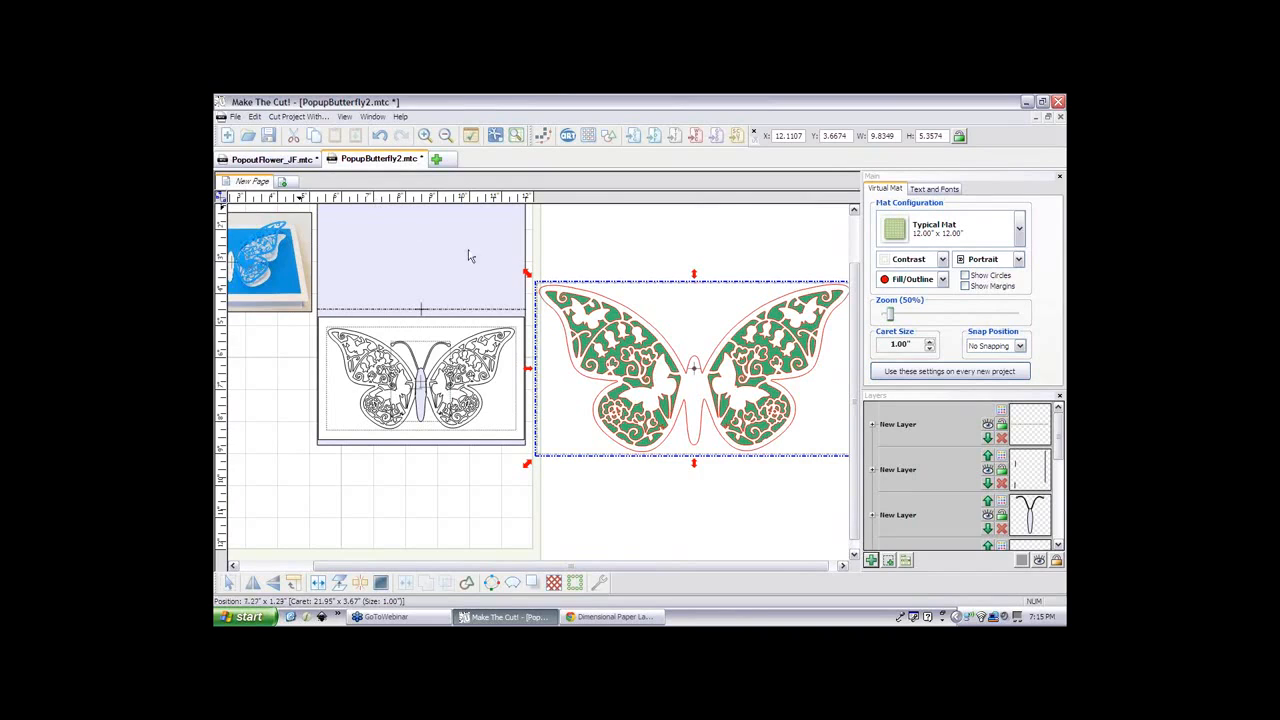
pyautogui.click(607, 347)
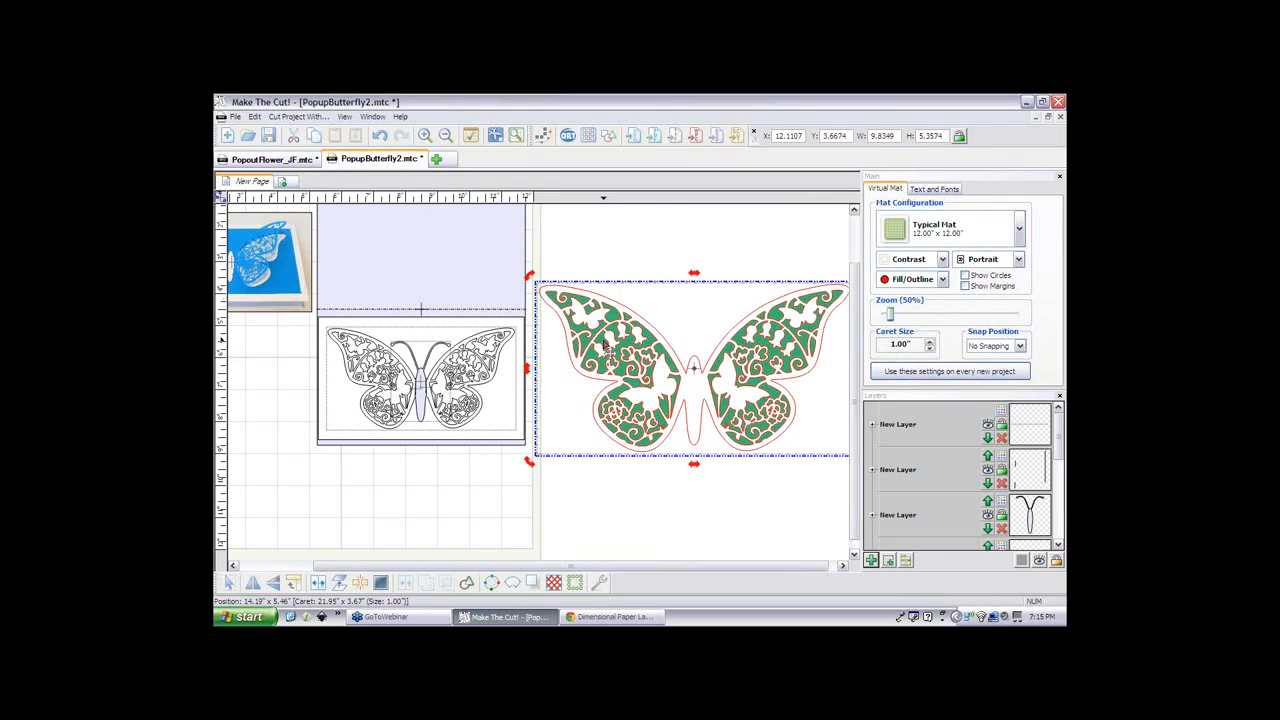
pyautogui.press('Delete')
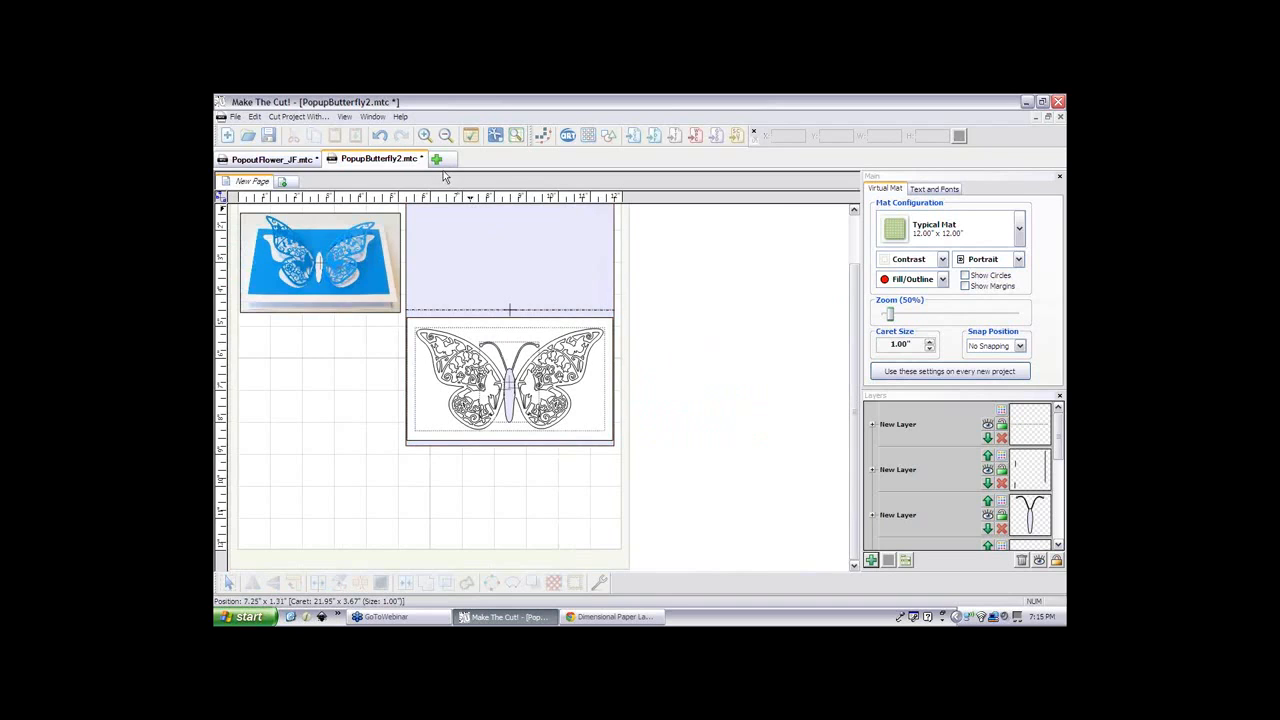
# - Create a new project and search the Make The Cut! Gallery for "butterfly"
pyautogui.click(436, 159)
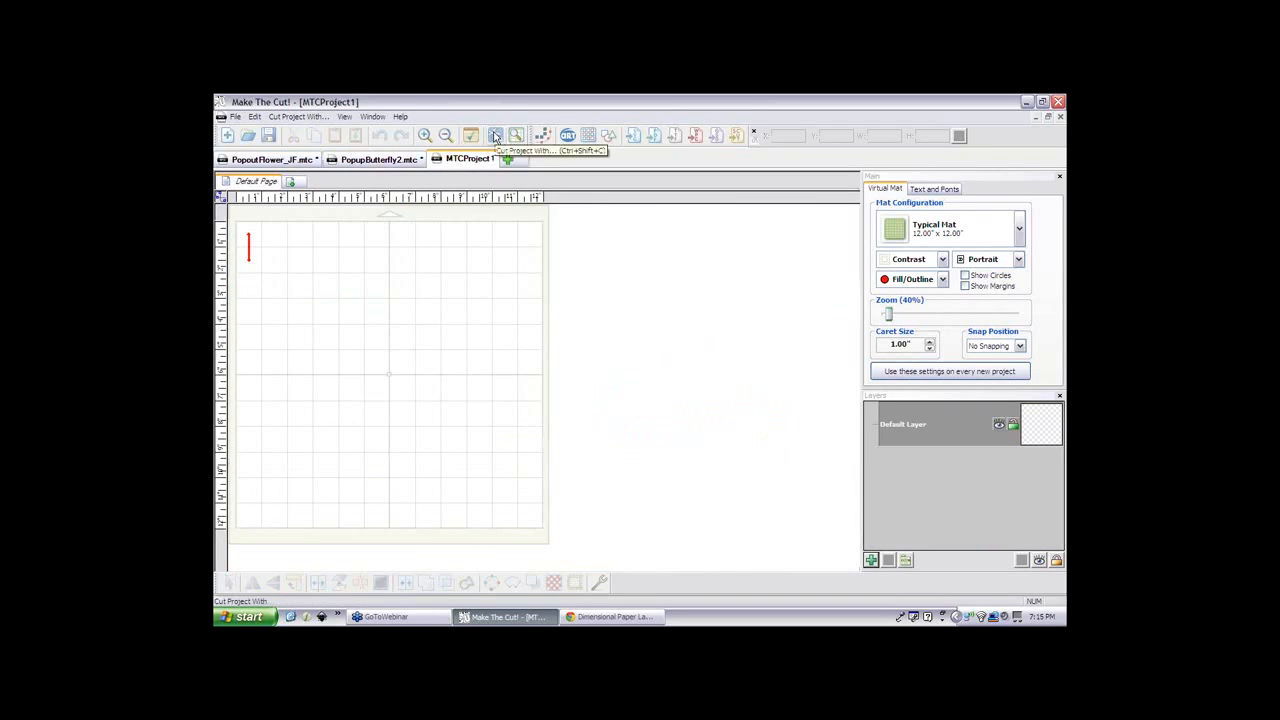
pyautogui.click(590, 139)
pyautogui.click(726, 254)
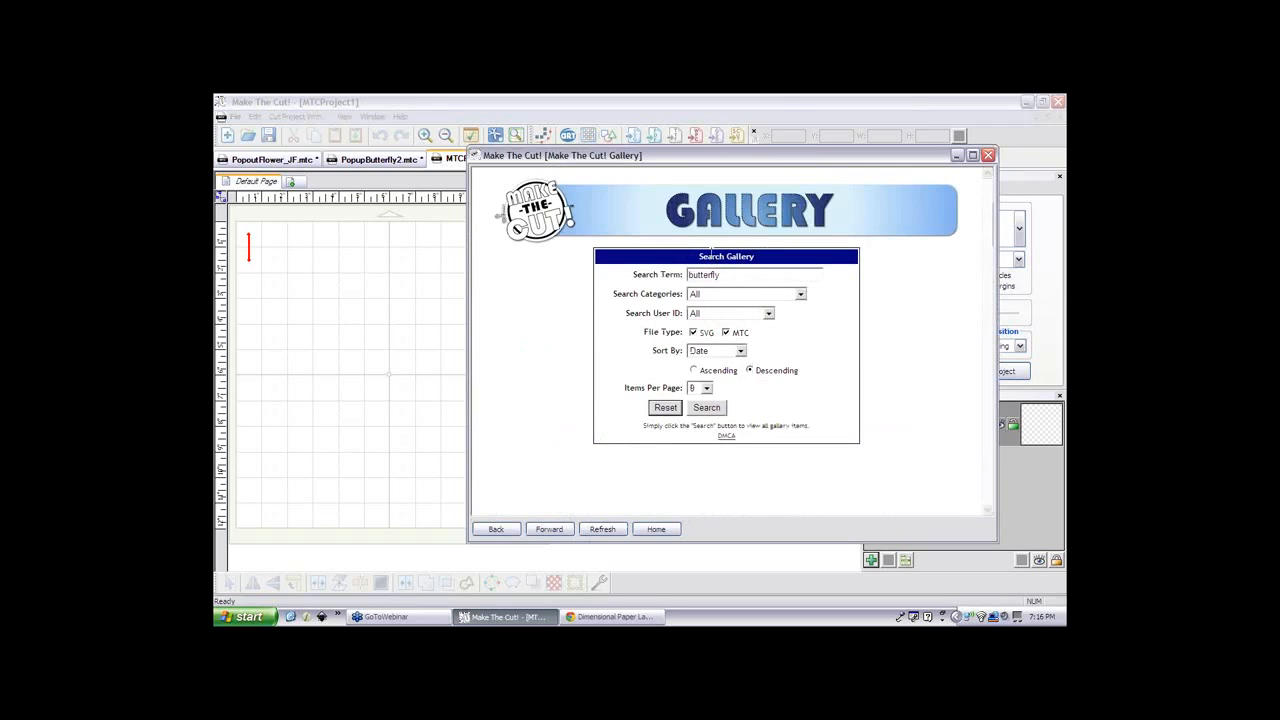
pyautogui.click(710, 408)
pyautogui.click(712, 408)
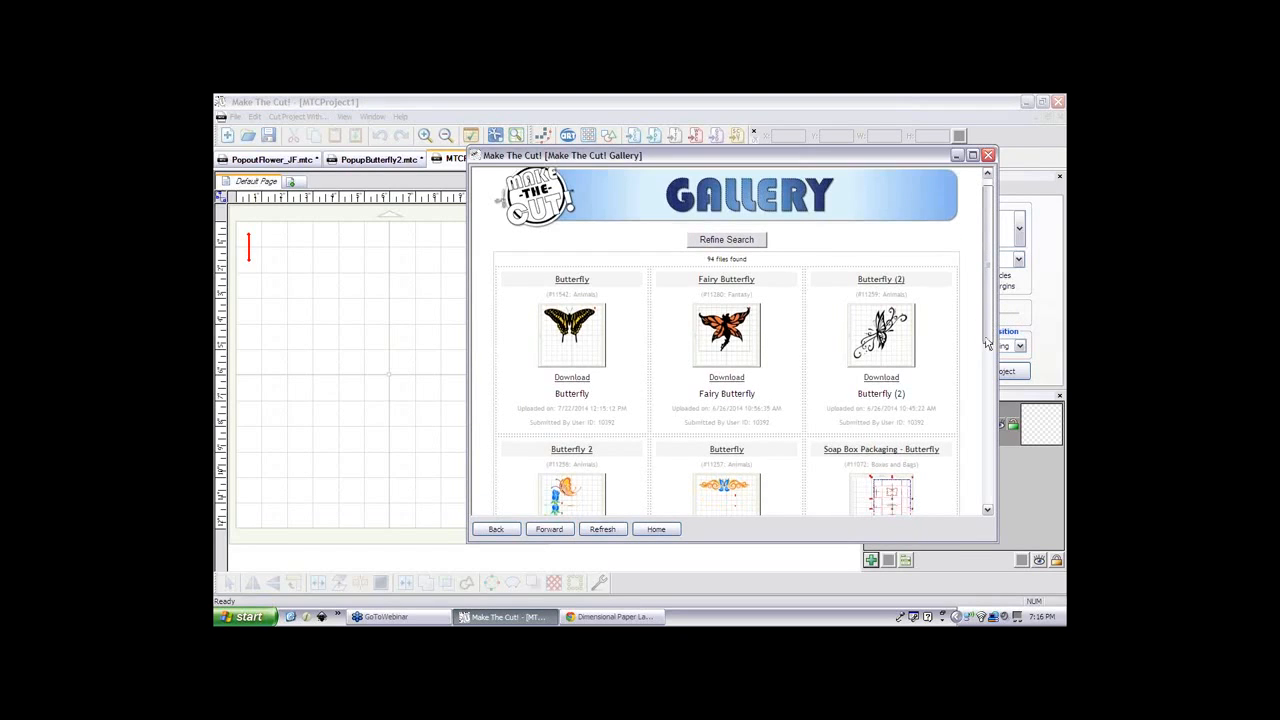
# - Find the "new butterfly" design in the gallery results, download it into the project and close the gallery
pyautogui.moveTo(990, 328); pyautogui.dragTo(972, 390)
pyautogui.scroll(-5, 972, 390)
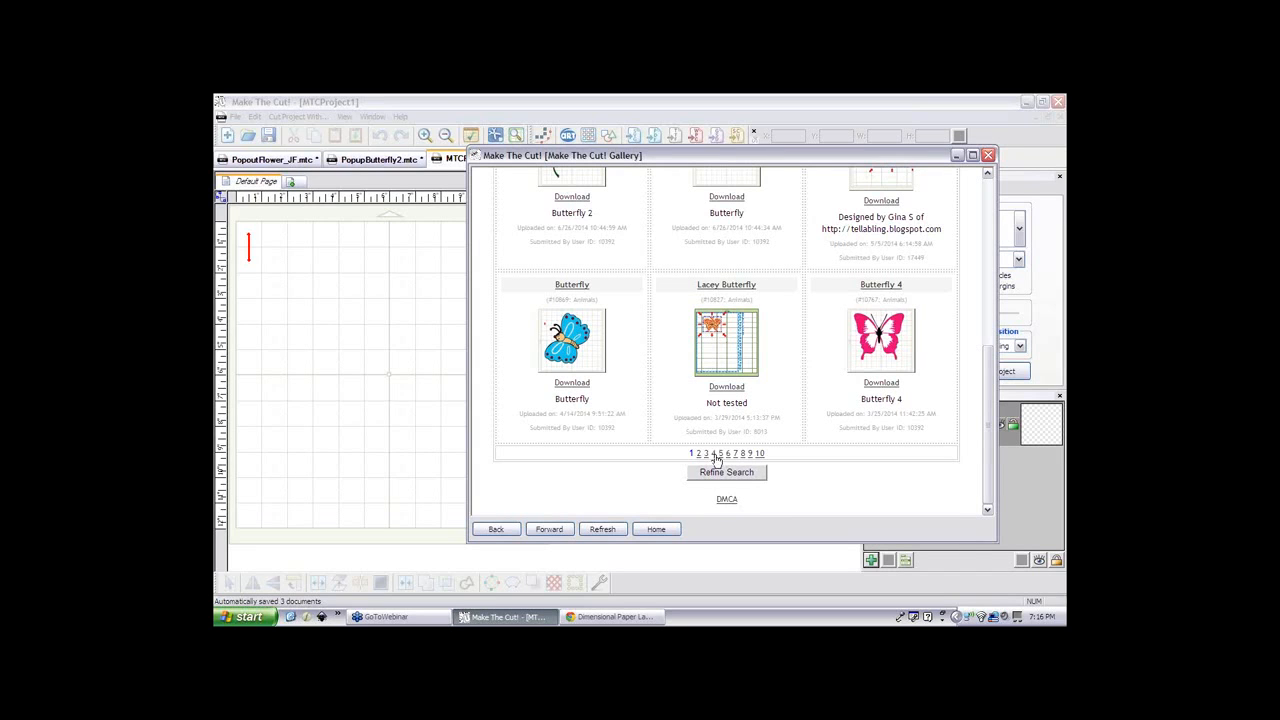
pyautogui.moveTo(990, 440)
pyautogui.mouseDown()
pyautogui.moveTo(1013, 418)
pyautogui.moveTo(977, 343)
pyautogui.moveTo(961, 428)
pyautogui.moveTo(990, 438)
pyautogui.moveTo(1015, 275)
pyautogui.moveTo(988, 446)
pyautogui.mouseUp()
pyautogui.scroll(-1, 961, 428)
pyautogui.click(746, 446)
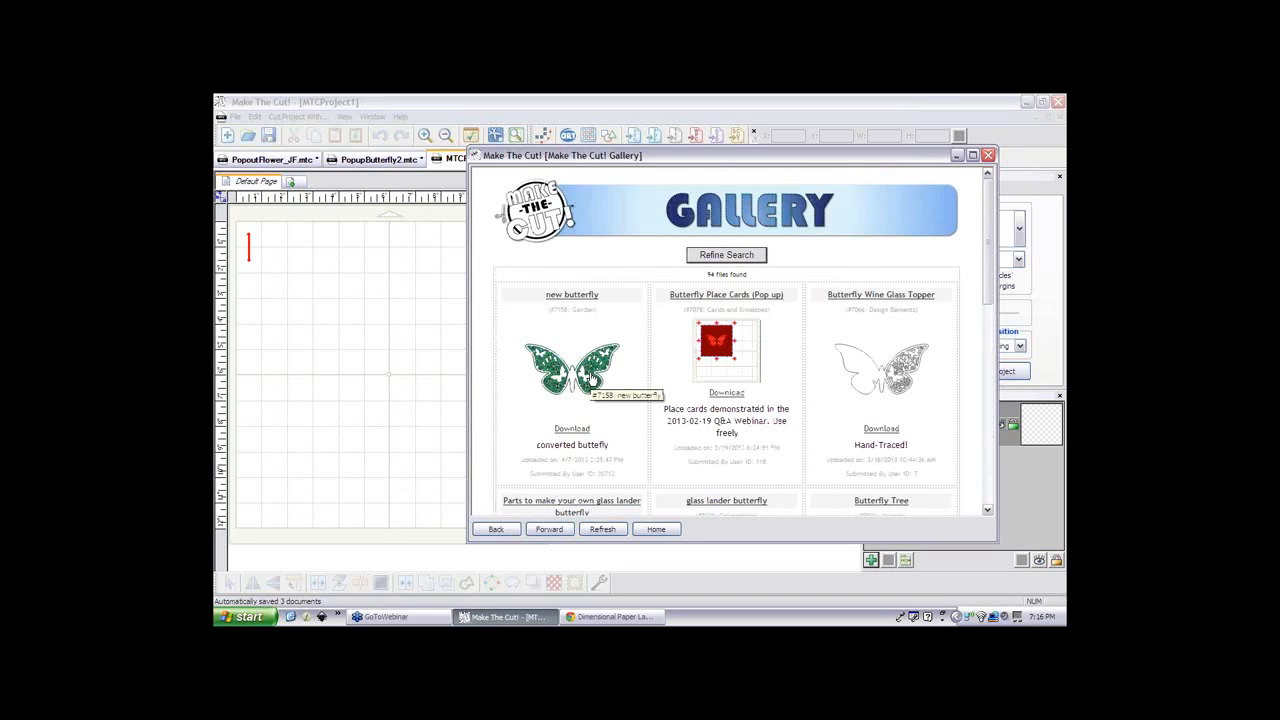
pyautogui.click(579, 430)
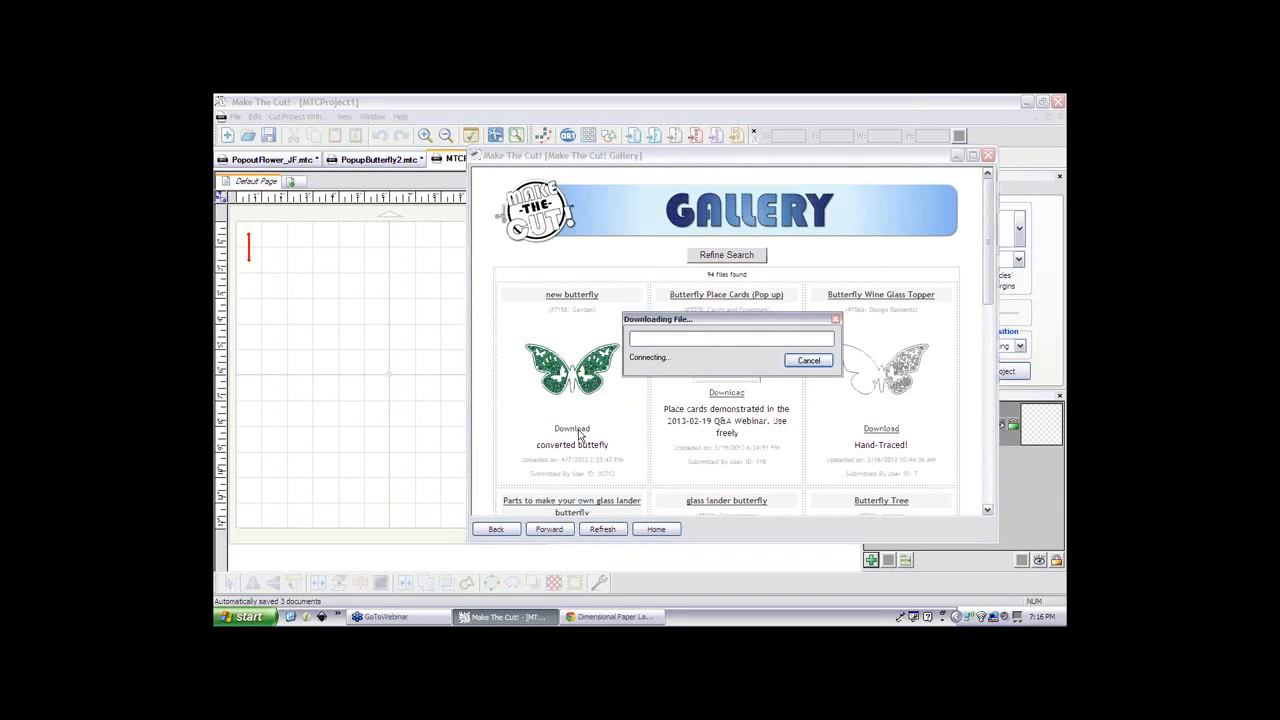
pyautogui.click(987, 157)
# - Move the butterfly to about X 1.02, Y 0.94 on the mat and deselect it
pyautogui.click(425, 352)
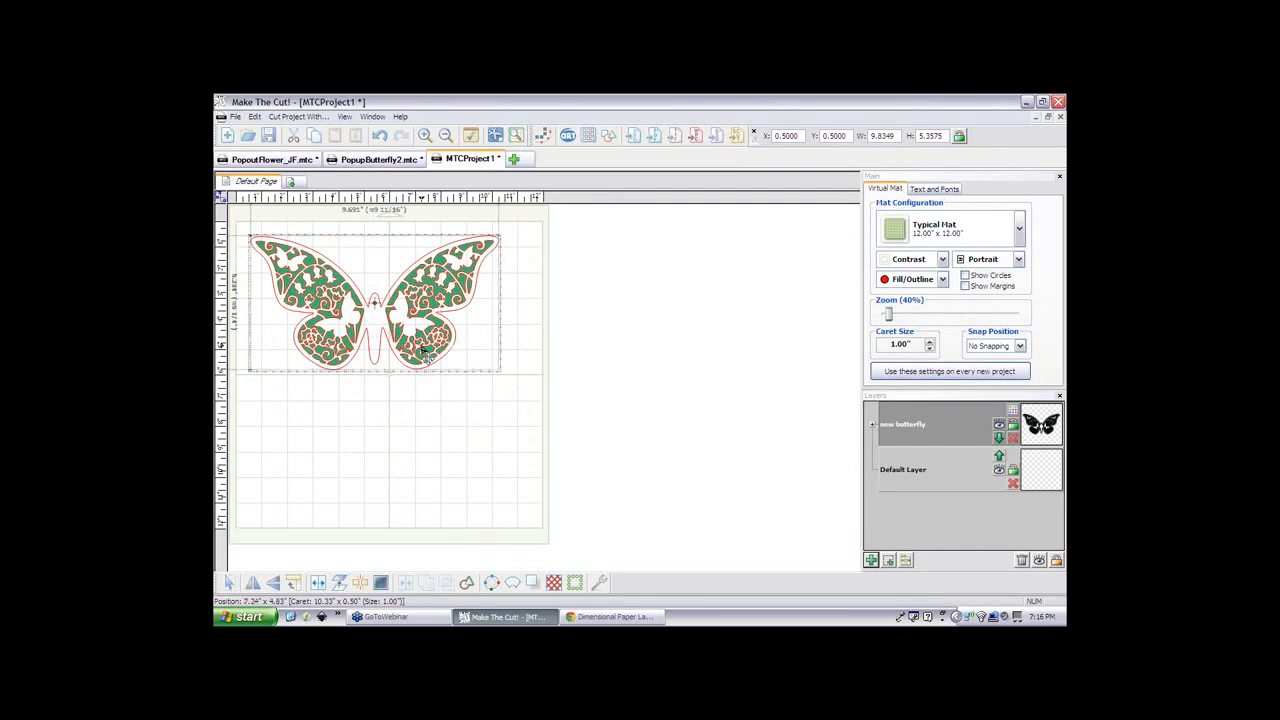
pyautogui.moveTo(425, 352)
pyautogui.mouseDown()
pyautogui.moveTo(452, 374)
pyautogui.moveTo(436, 362)
pyautogui.mouseUp()
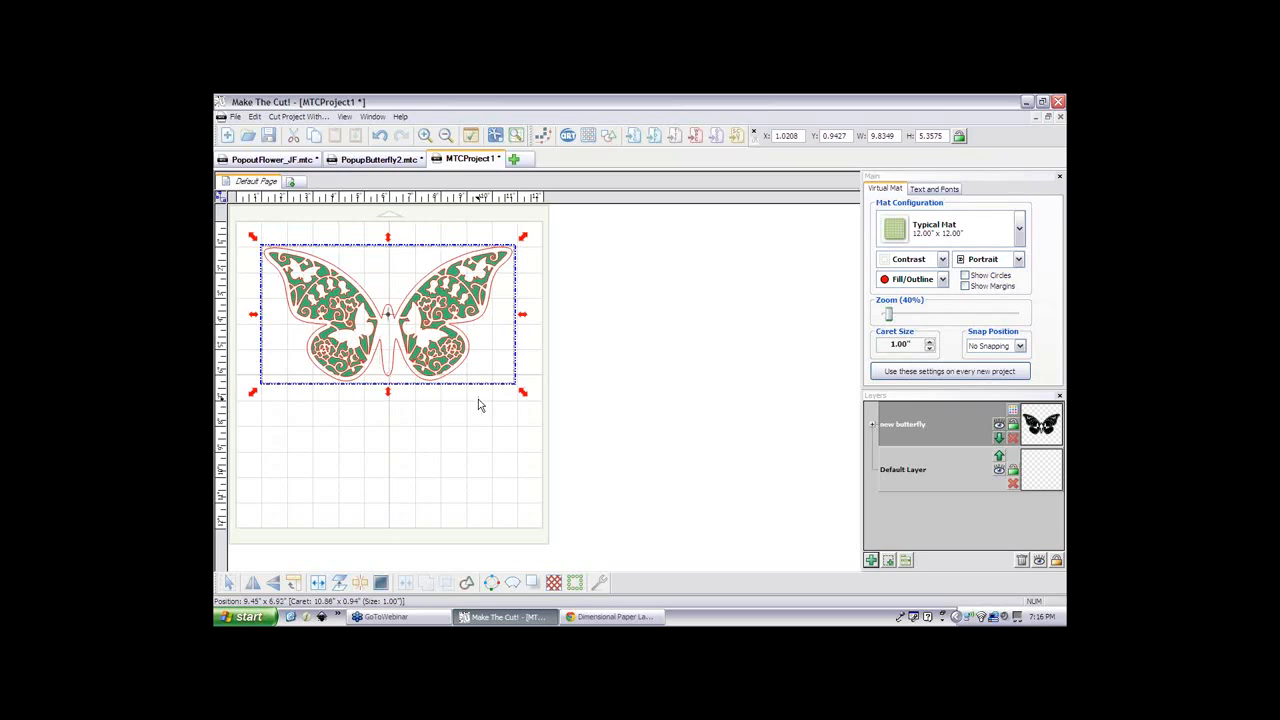
pyautogui.scroll(3, 478, 404)
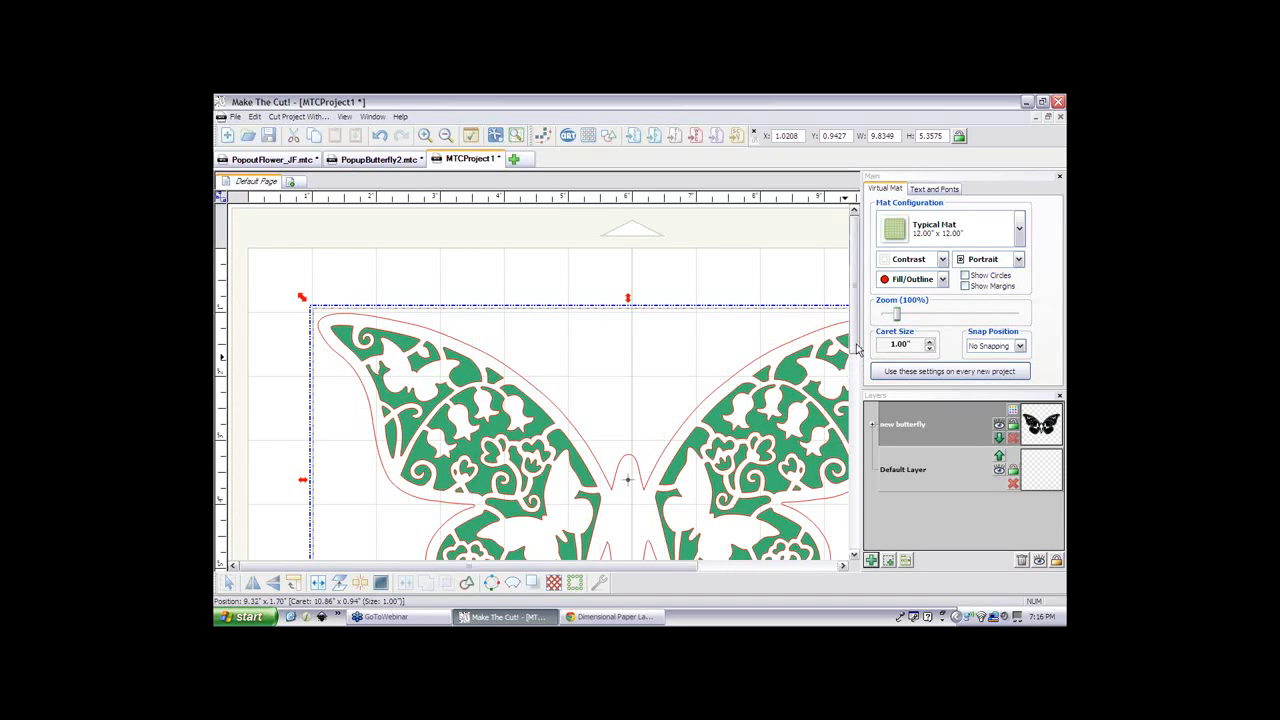
pyautogui.click(856, 348)
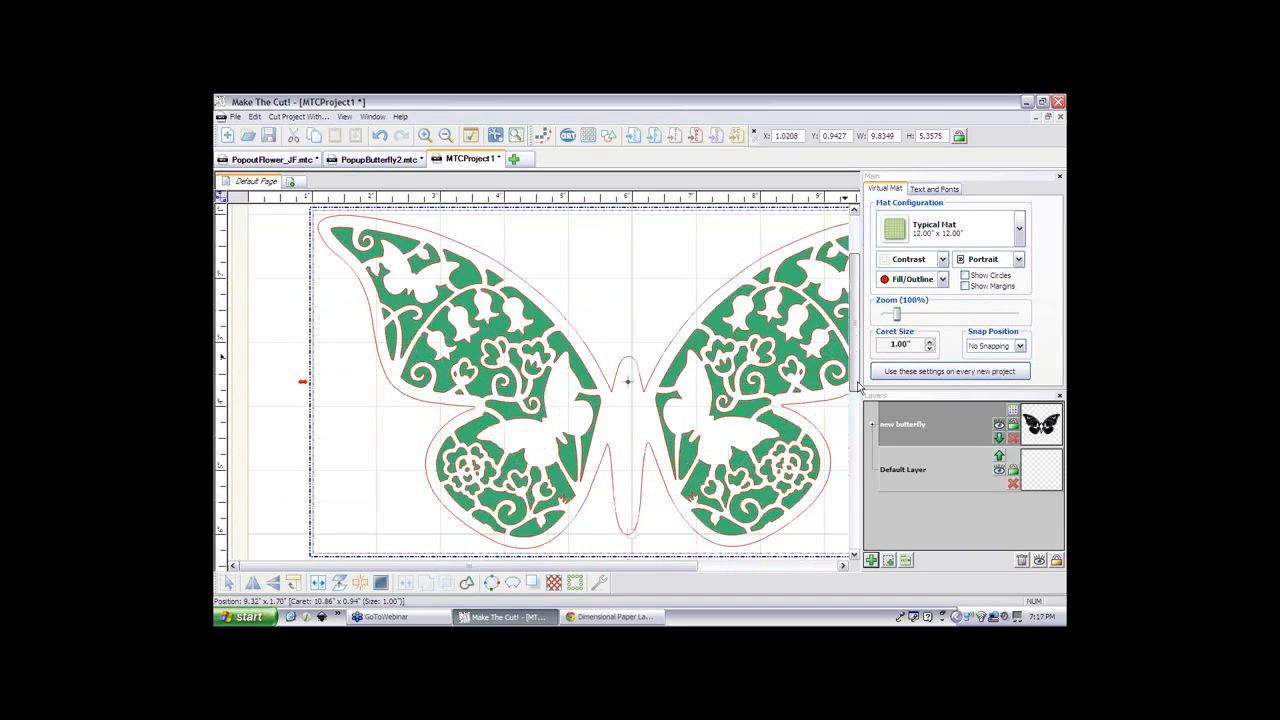
pyautogui.click(281, 443)
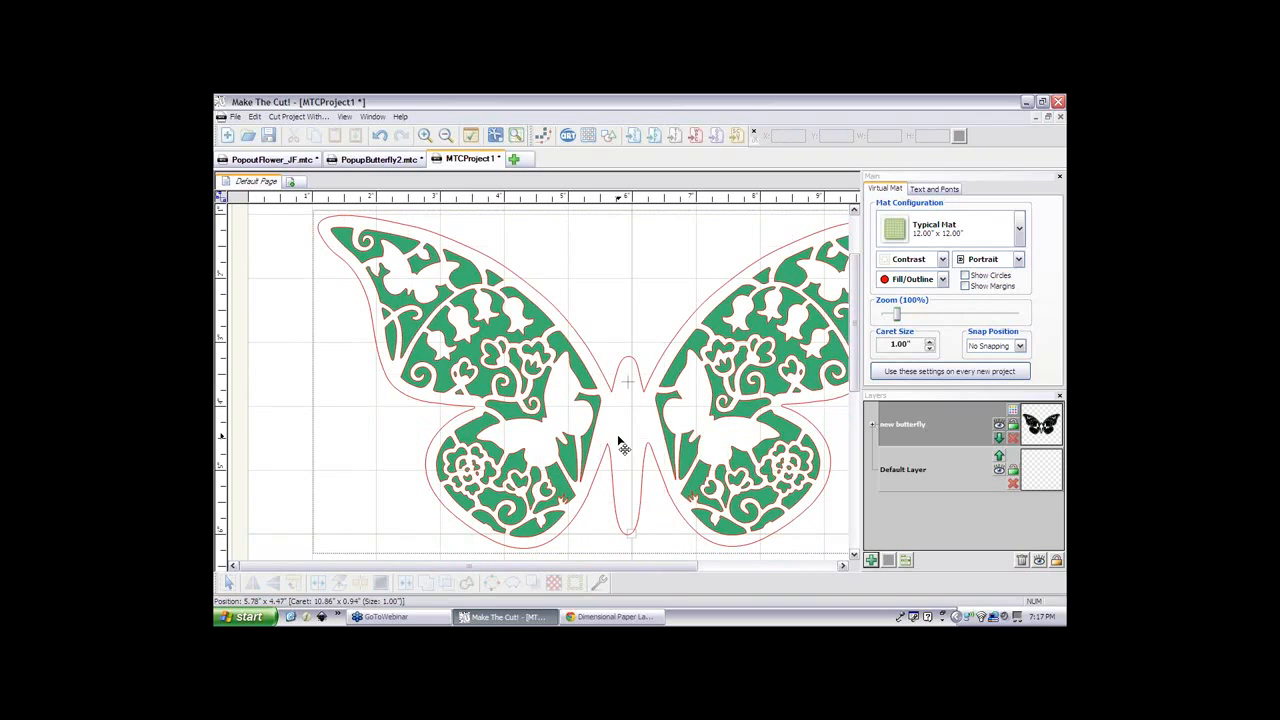
# - Cut the butterfly's body free from both wings with the knife tool, slicing vertically along each side of the body
pyautogui.click(220, 197)
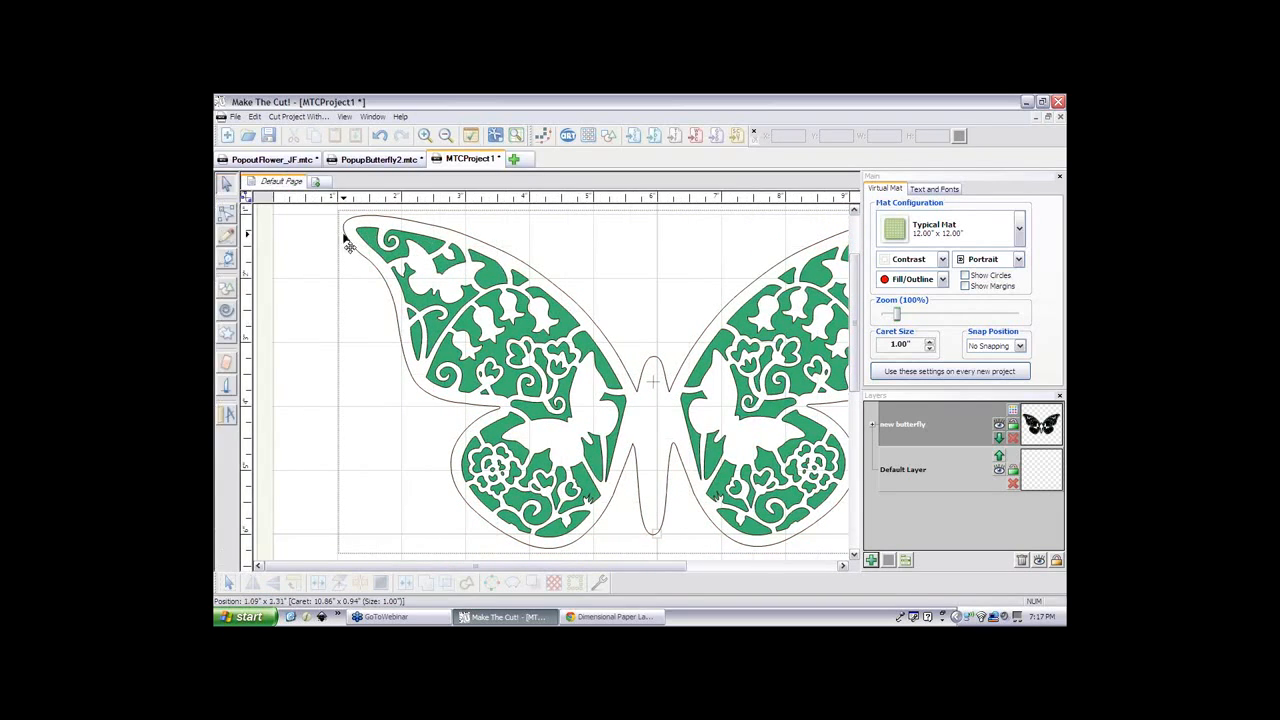
pyautogui.click(228, 395)
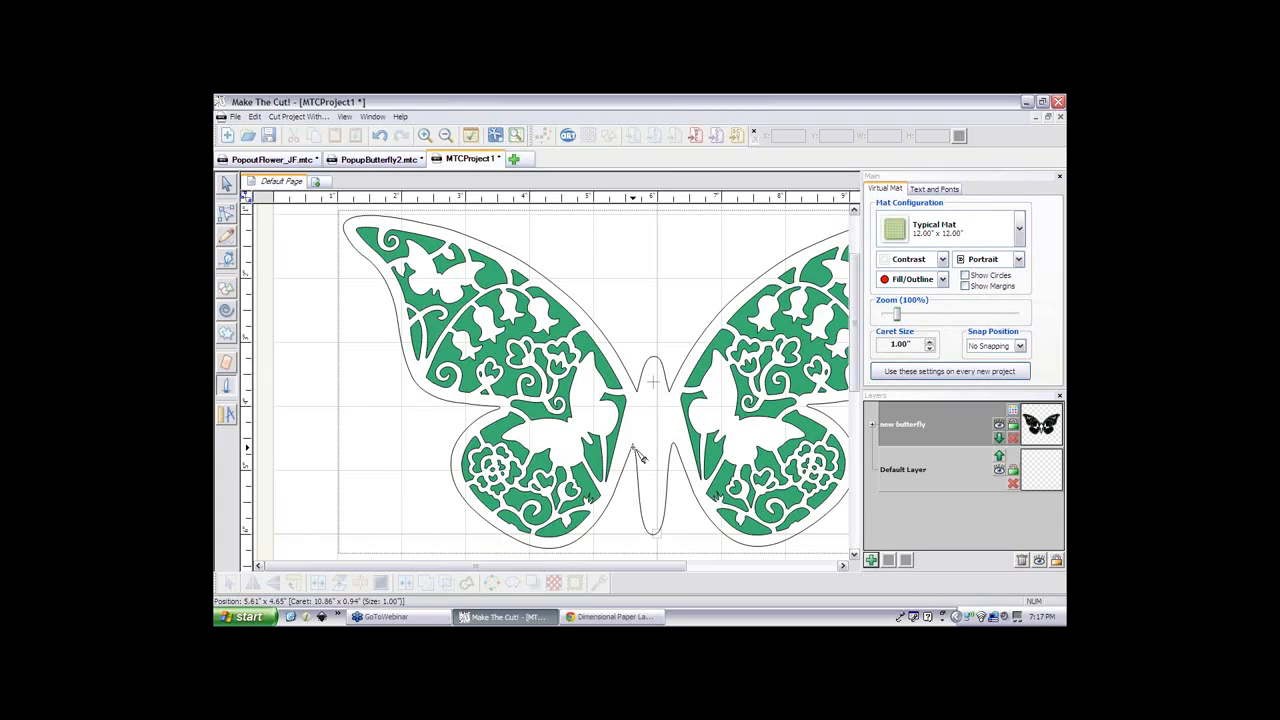
pyautogui.moveTo(638, 455); pyautogui.dragTo(645, 360)
pyautogui.moveTo(645, 360); pyautogui.dragTo(645, 360)
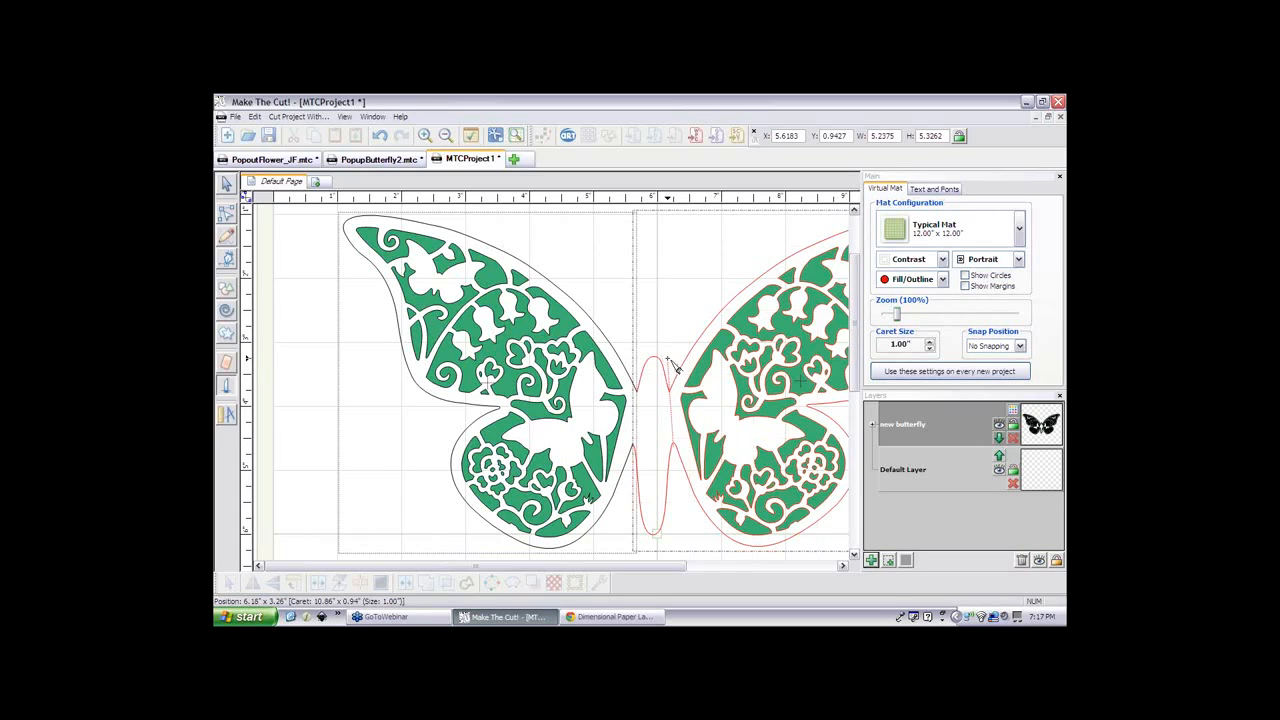
pyautogui.click(673, 366)
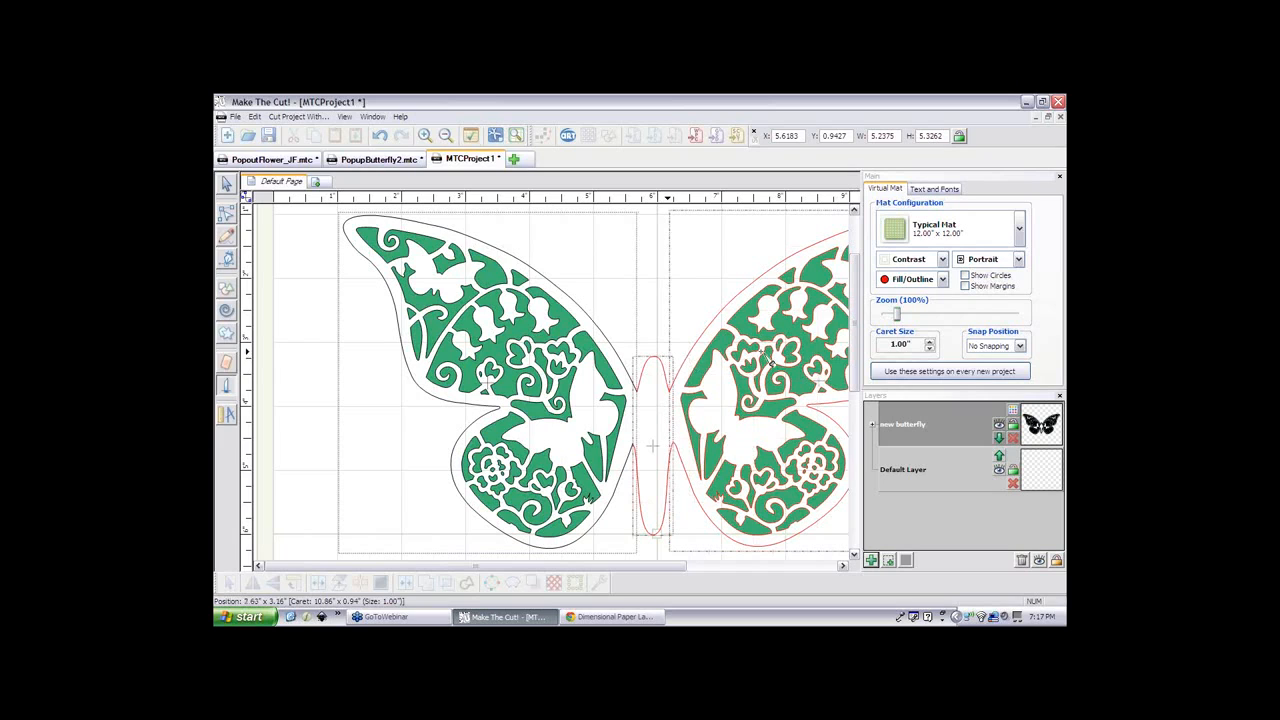
# - Move the separated body piece onto its own new layer and hide the "new butterfly" layer
pyautogui.click(226, 186)
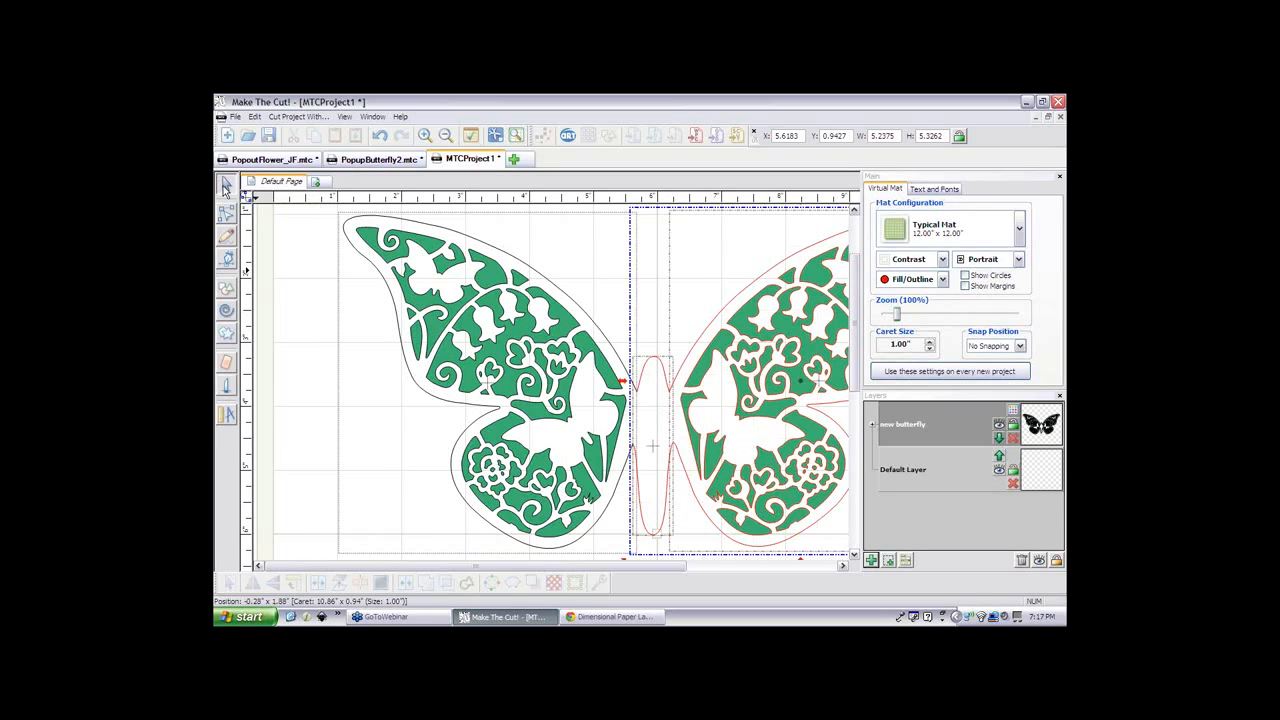
pyautogui.click(600, 550)
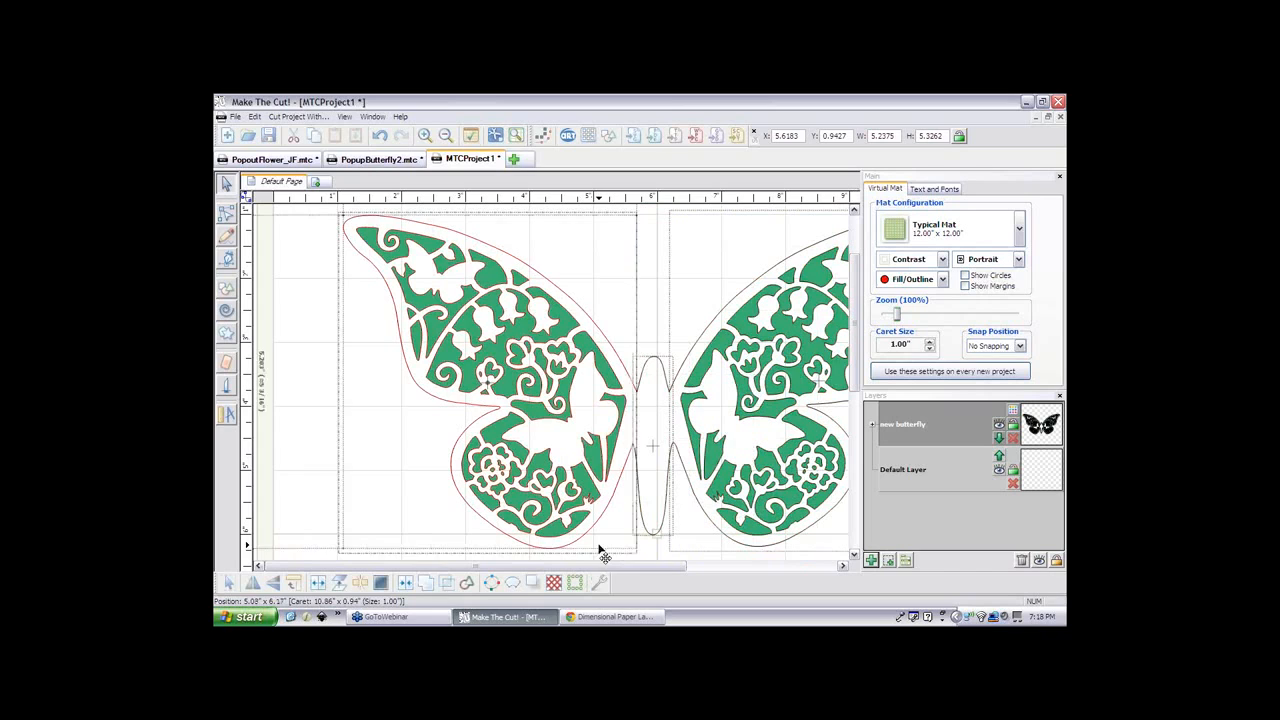
pyautogui.click(661, 386)
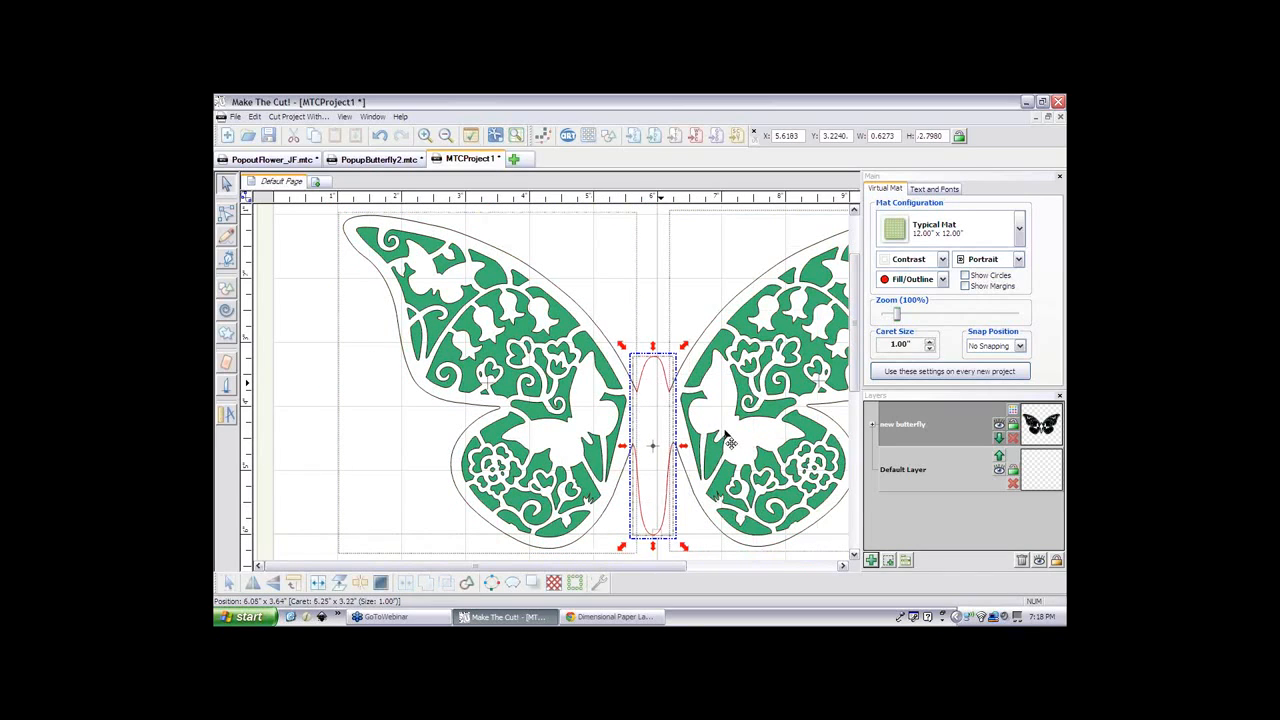
pyautogui.click(889, 562)
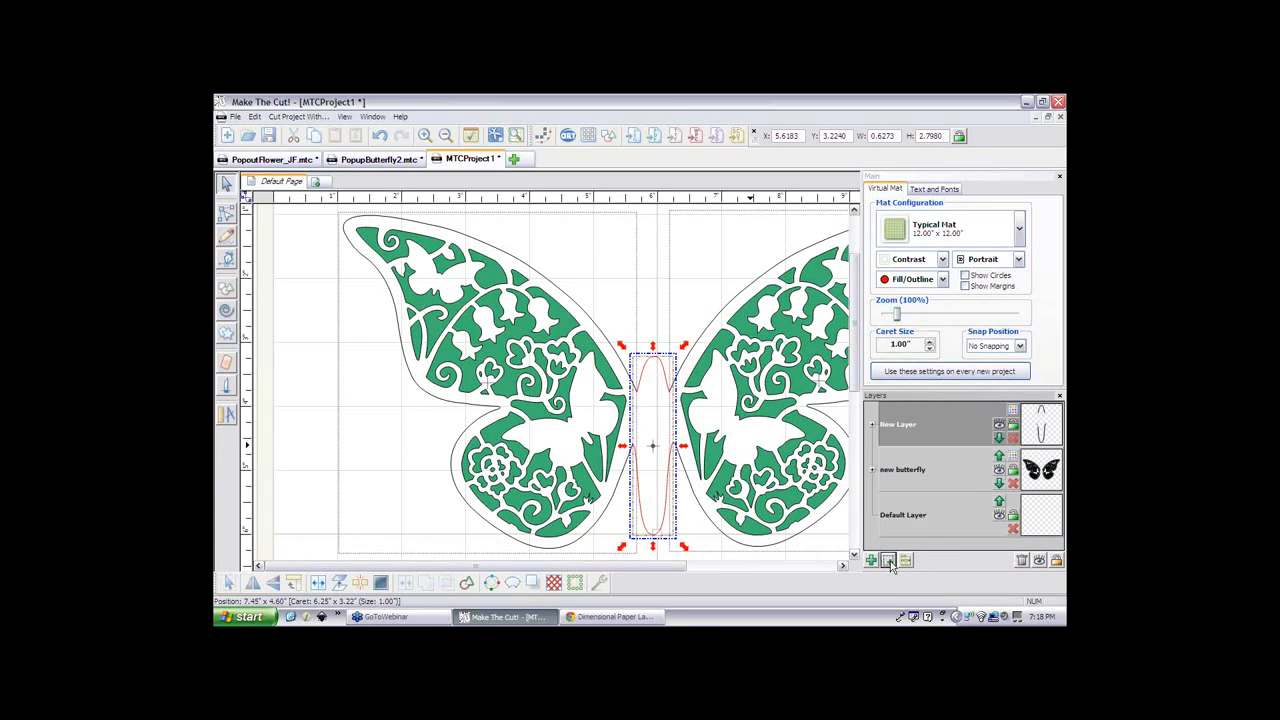
pyautogui.click(999, 470)
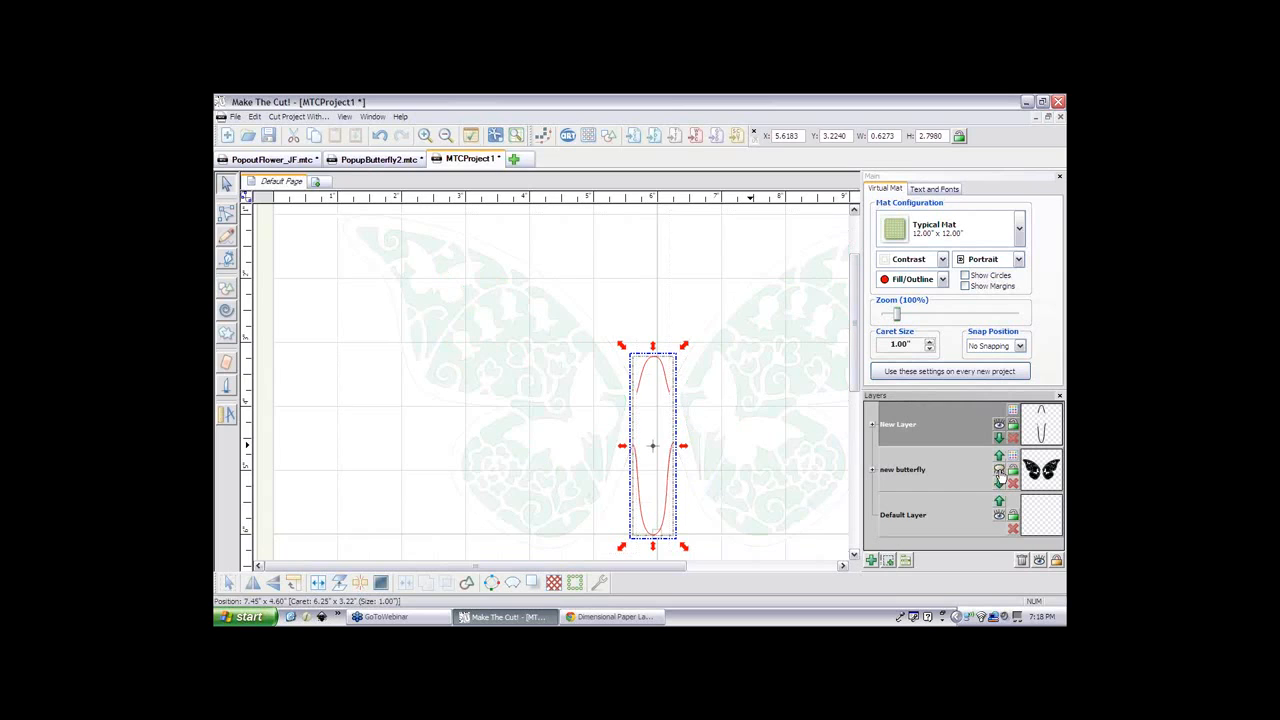
# - Close the gaps on both sides of the body outline by drawing connecting paths between its open ends
pyautogui.click(228, 259)
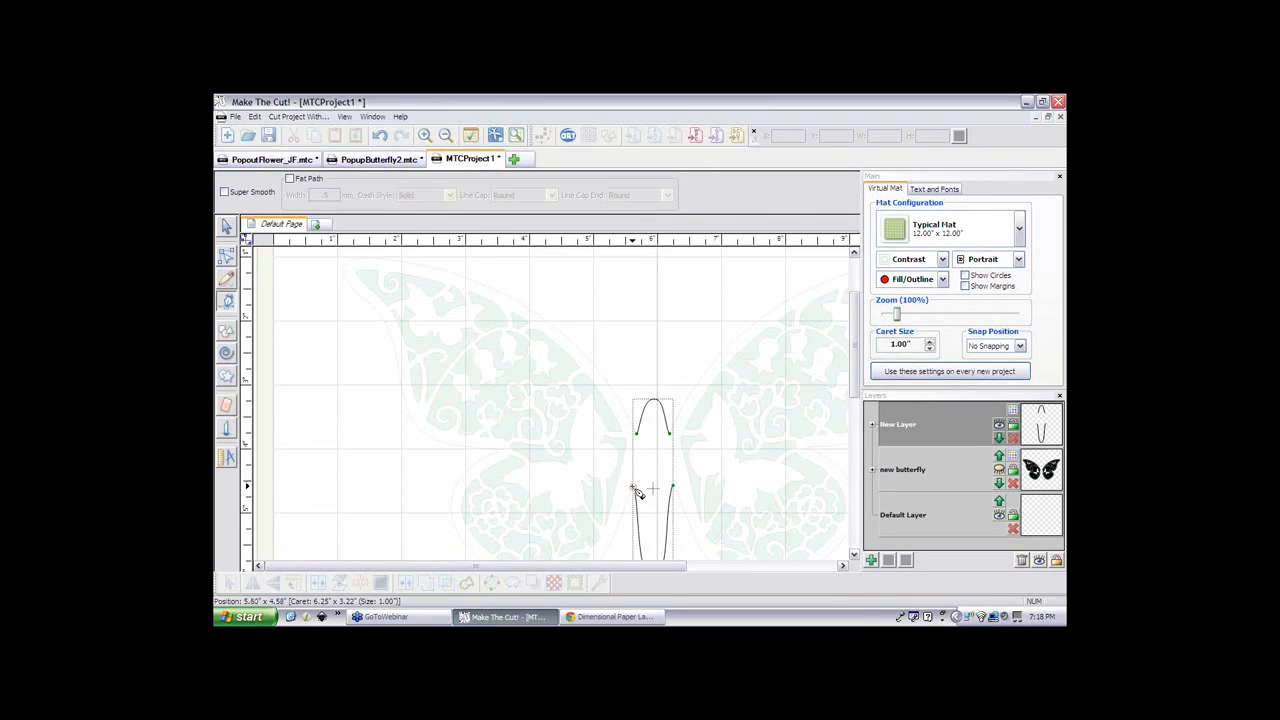
pyautogui.moveTo(636, 490); pyautogui.dragTo(640, 458)
pyautogui.moveTo(675, 487); pyautogui.dragTo(676, 440)
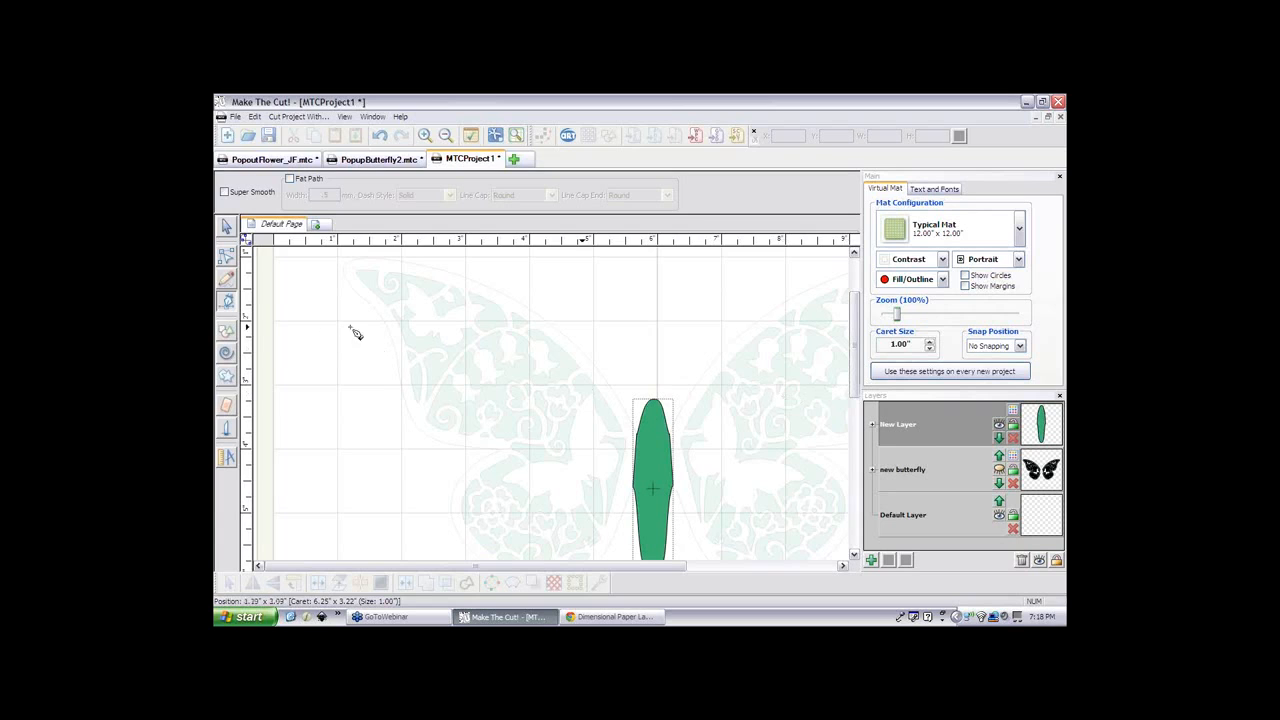
# - Clean up the body's left edge by deleting the extra nodes and converting the connecting segment to a line
pyautogui.click(227, 261)
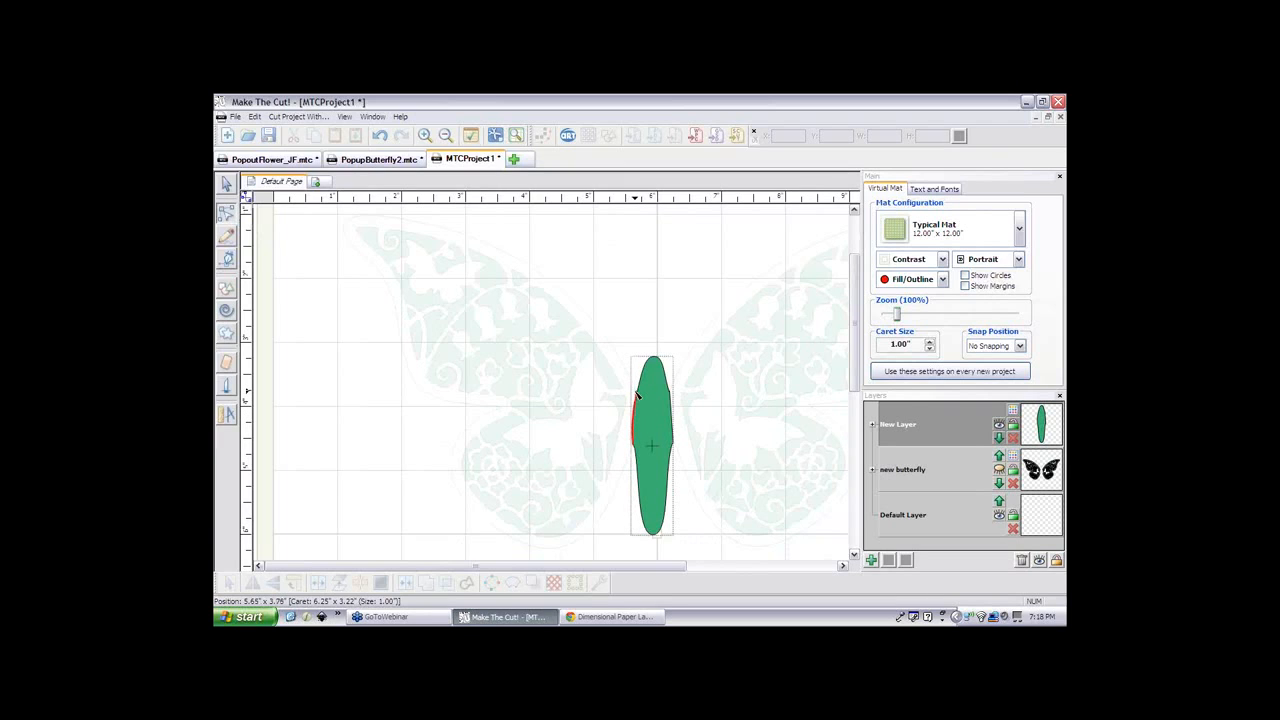
pyautogui.rightClick(636, 395)
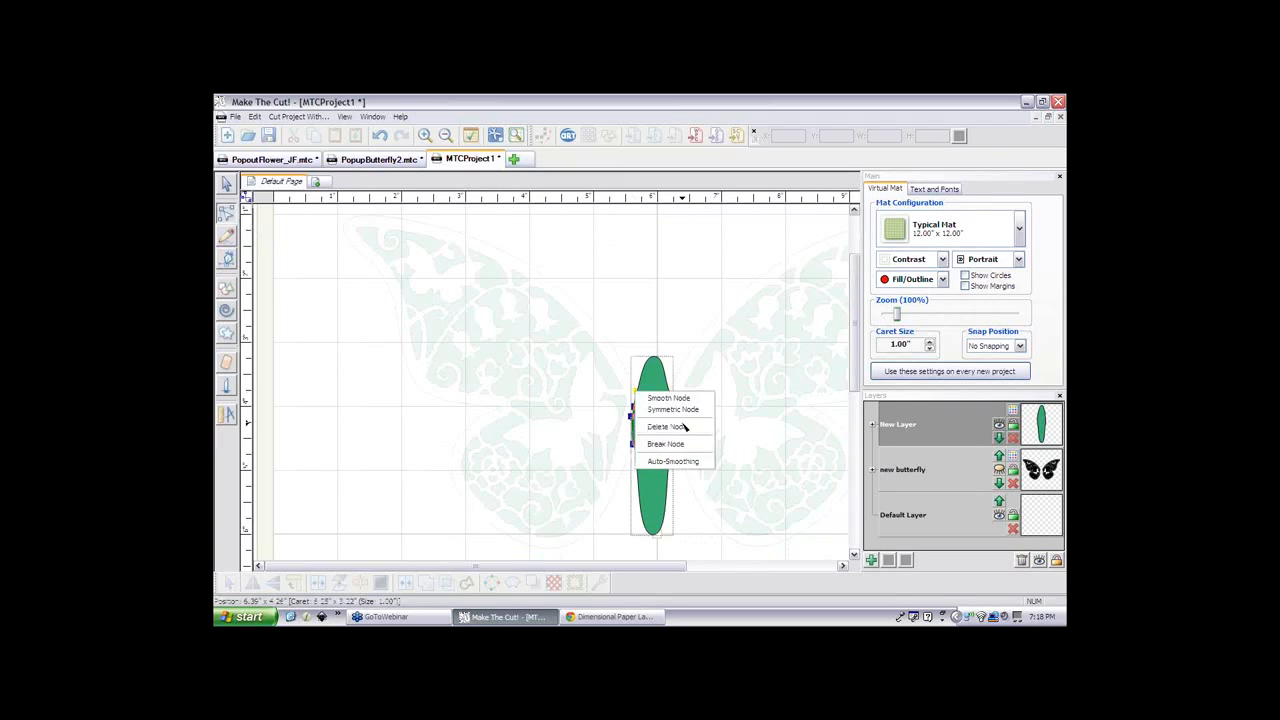
pyautogui.click(664, 426)
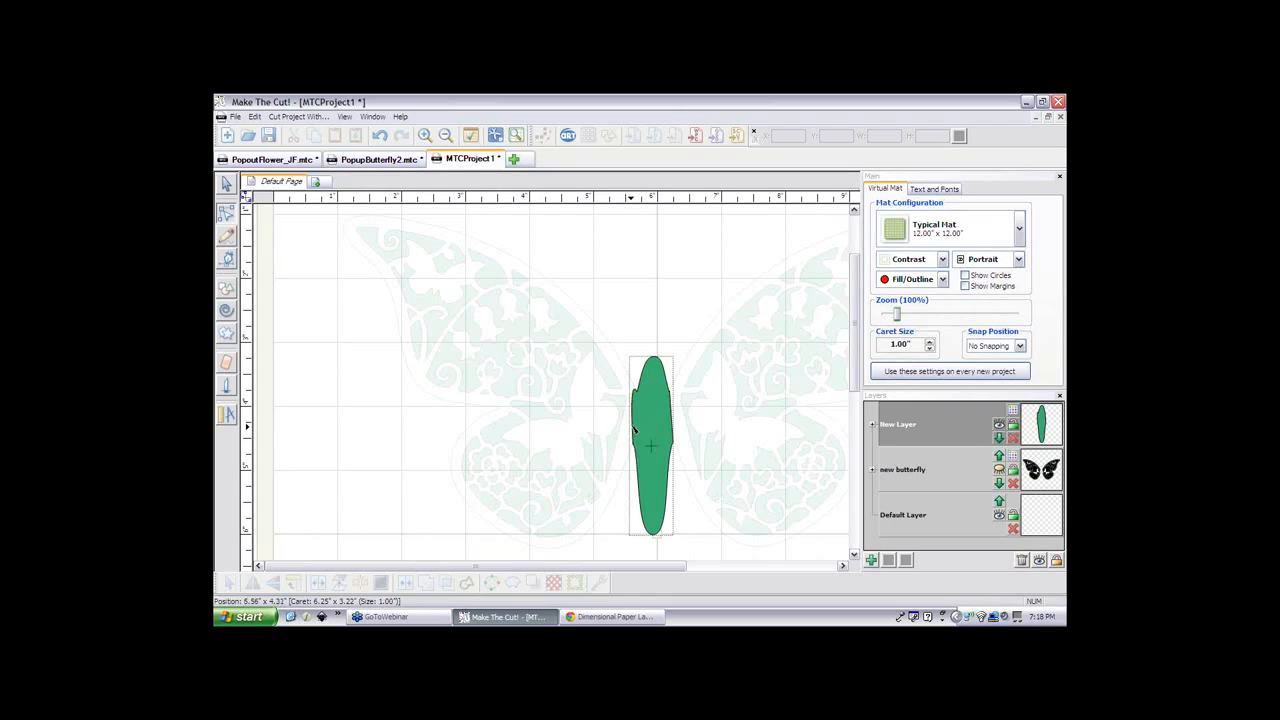
pyautogui.click(633, 428)
pyautogui.doubleClick(632, 426)
pyautogui.rightClick(632, 426)
pyautogui.click(676, 462)
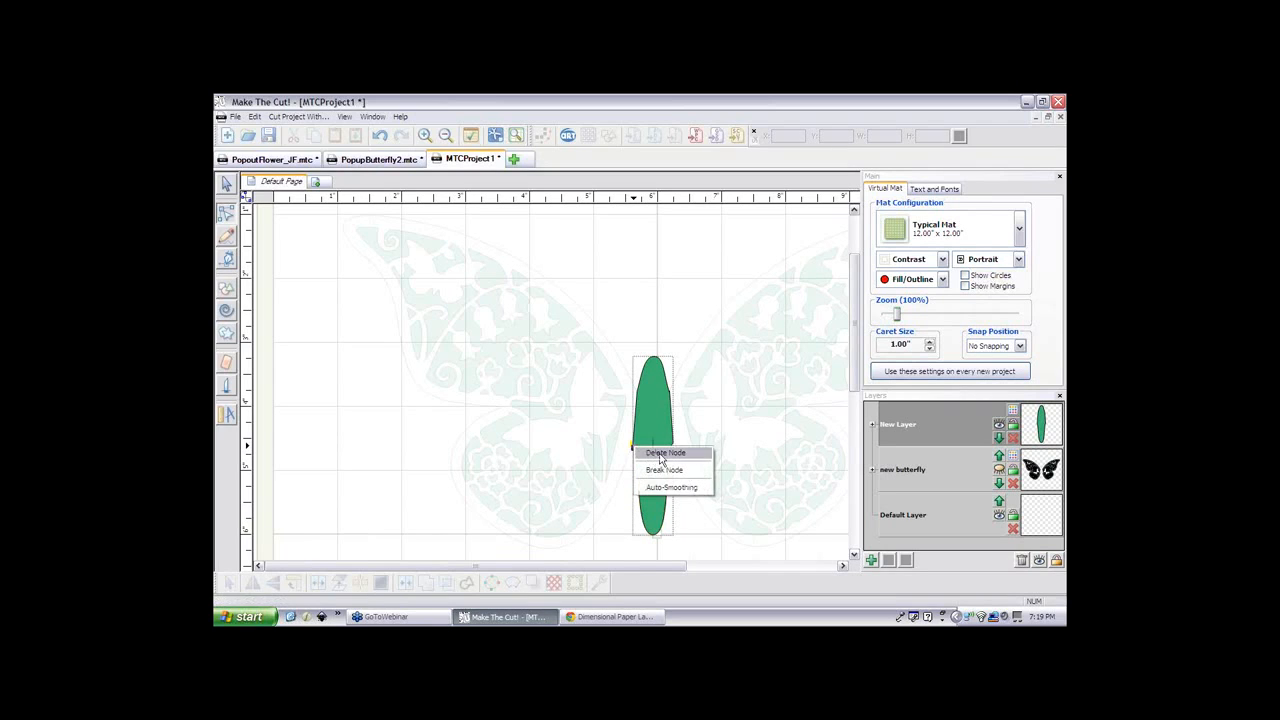
pyautogui.click(660, 455)
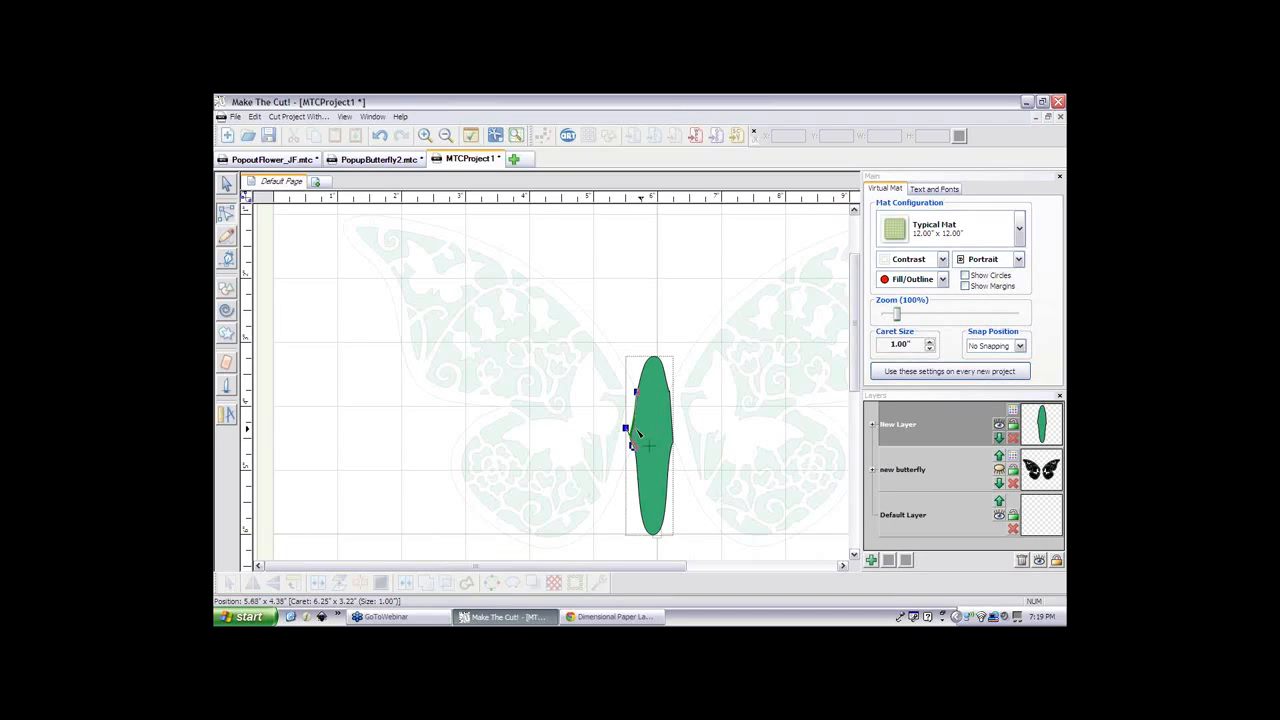
pyautogui.rightClick(631, 437)
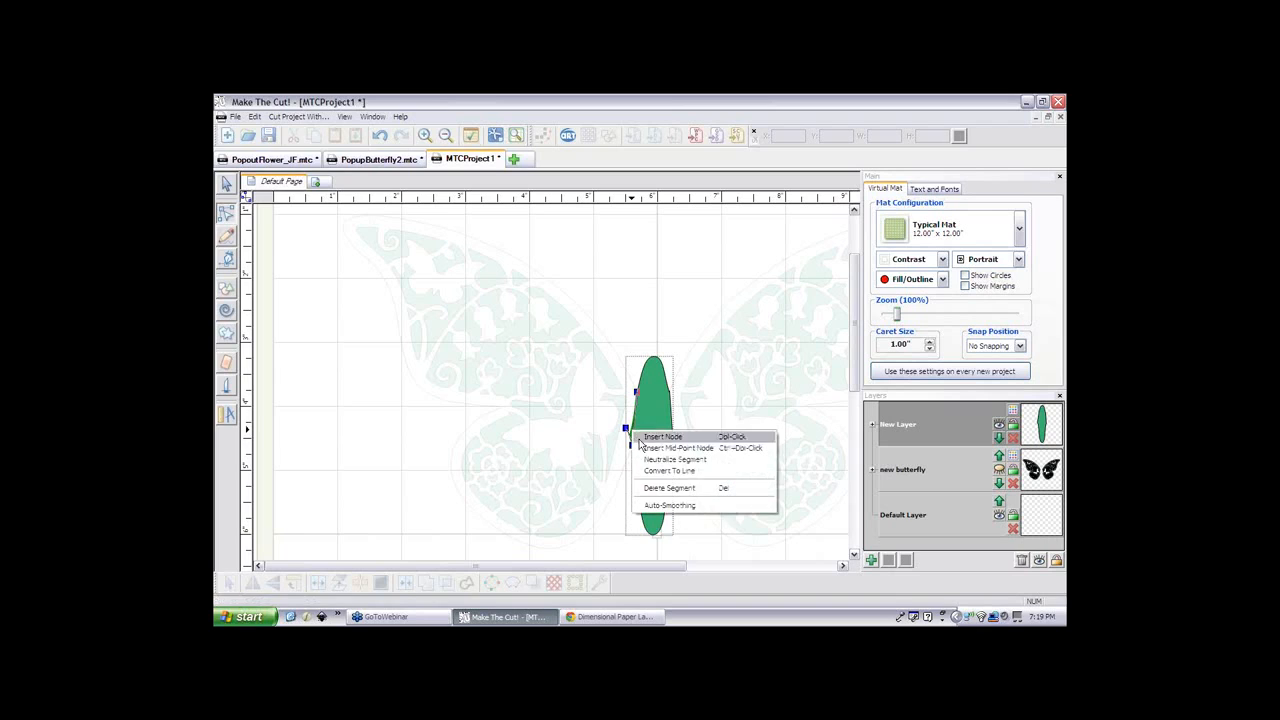
pyautogui.click(665, 471)
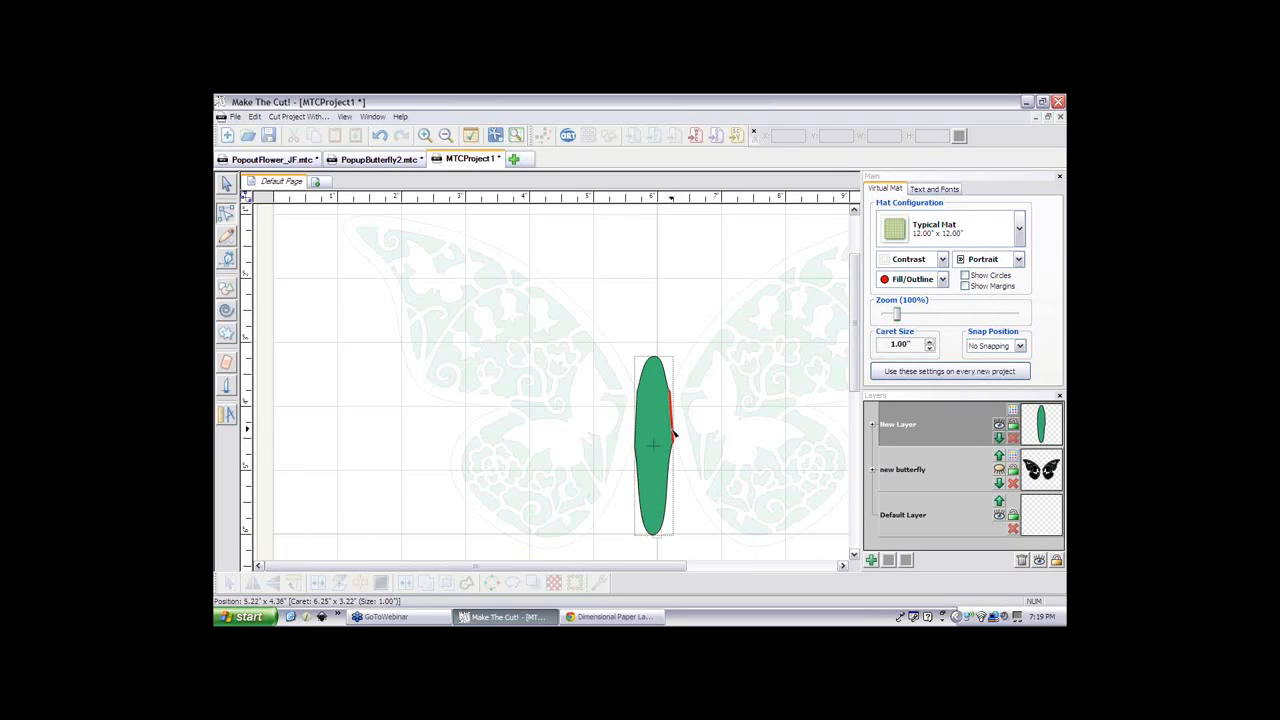
# - Delete the extra node on the body's right edge and convert the connecting segment to a line
pyautogui.click(674, 433)
pyautogui.rightClick(674, 449)
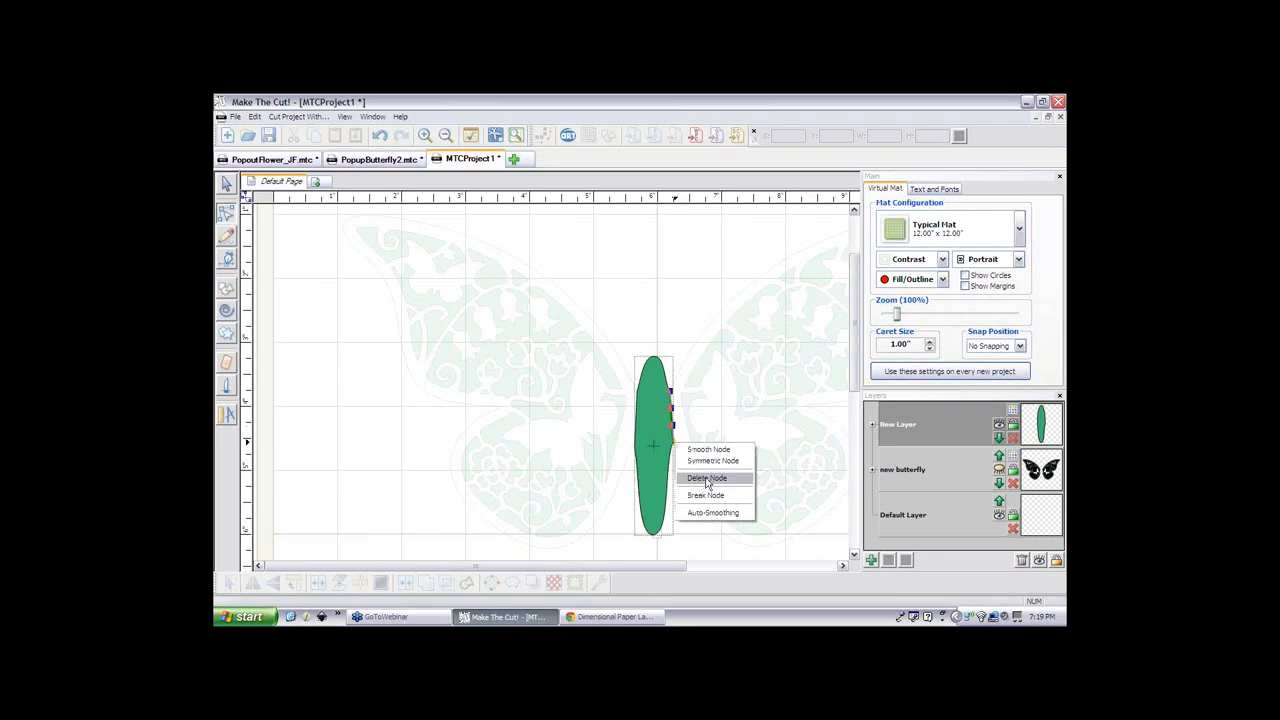
pyautogui.click(706, 475)
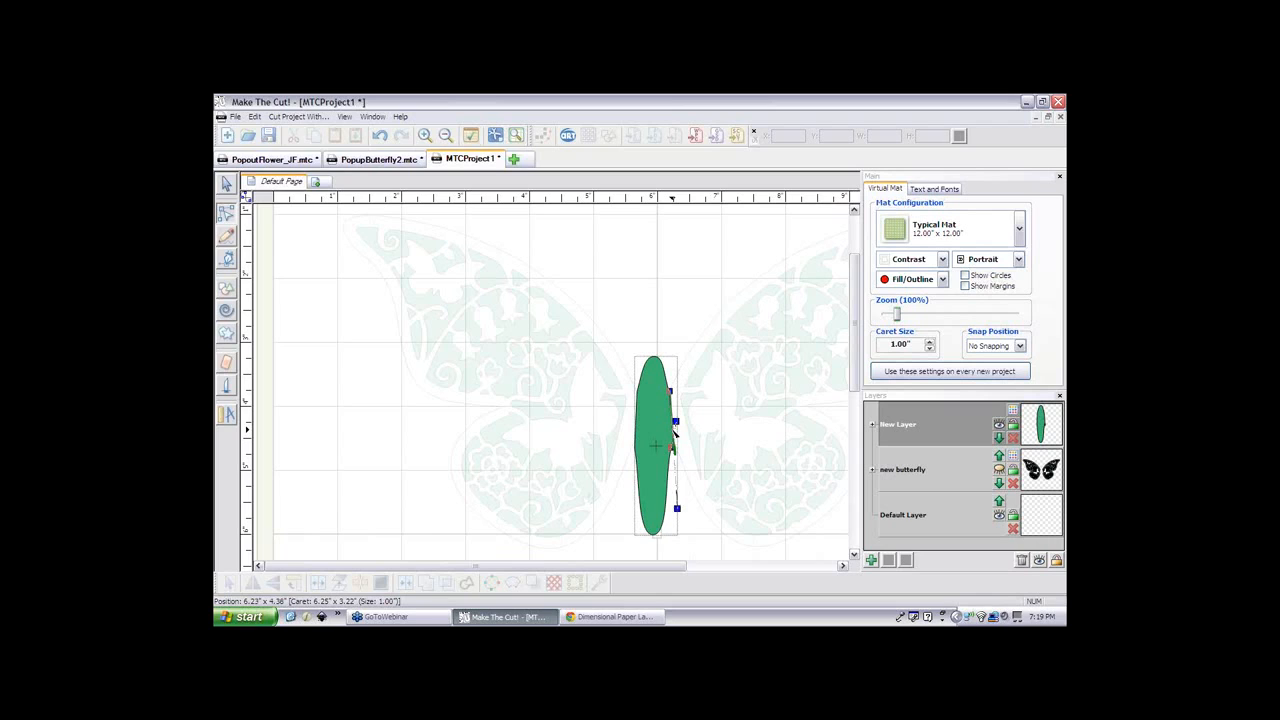
pyautogui.rightClick(673, 430)
pyautogui.click(707, 474)
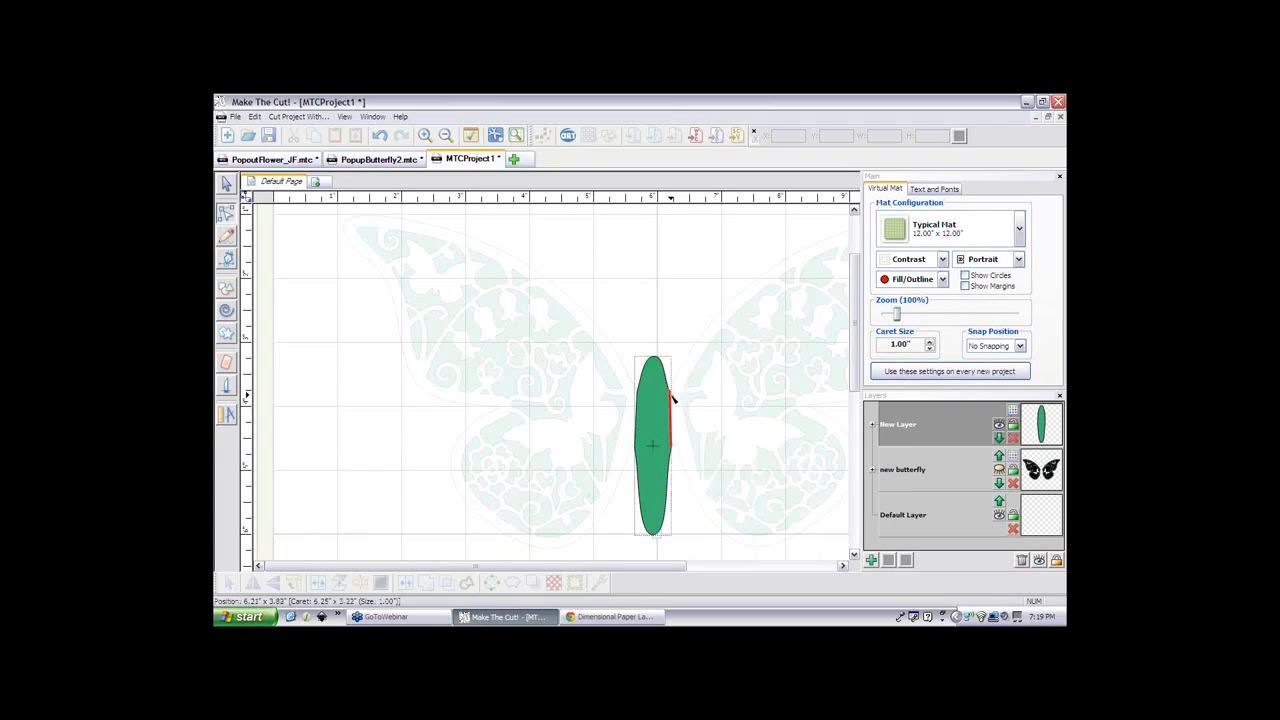
# - Remove the remaining upper node on the body's right edge and straighten the resulting curved segment into a line
pyautogui.rightClick(673, 397)
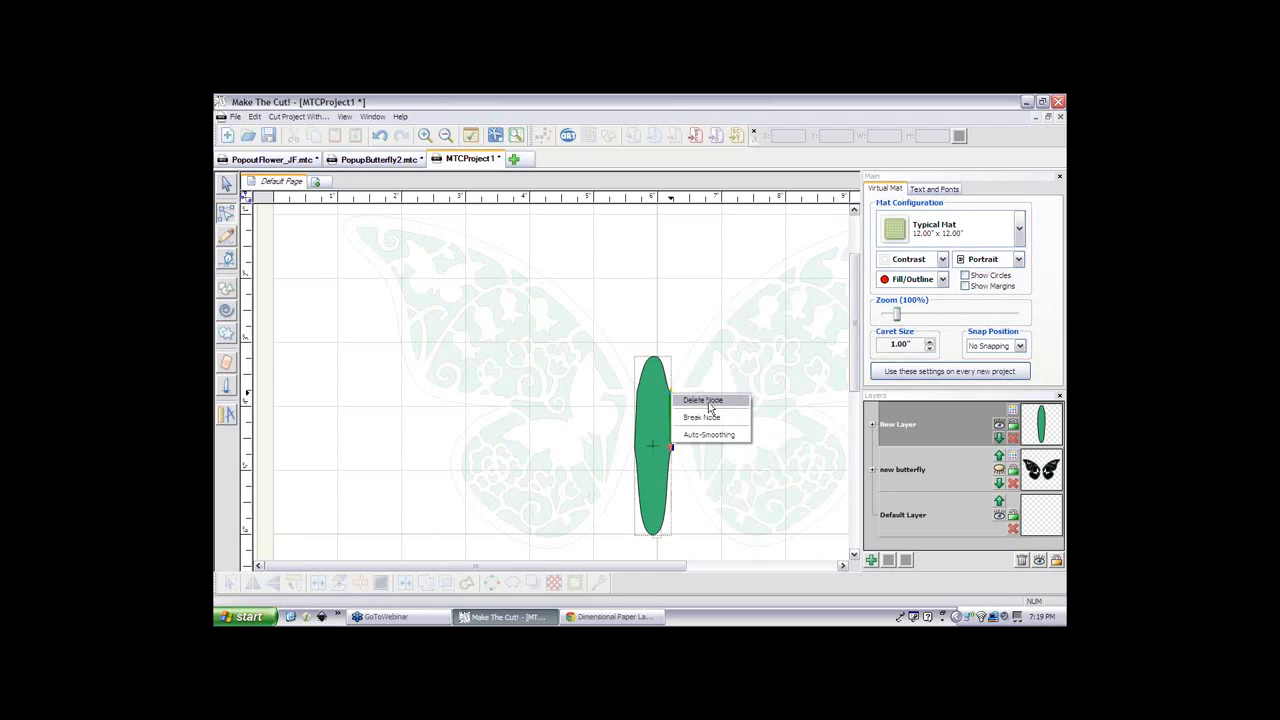
pyautogui.click(700, 401)
pyautogui.click(673, 421)
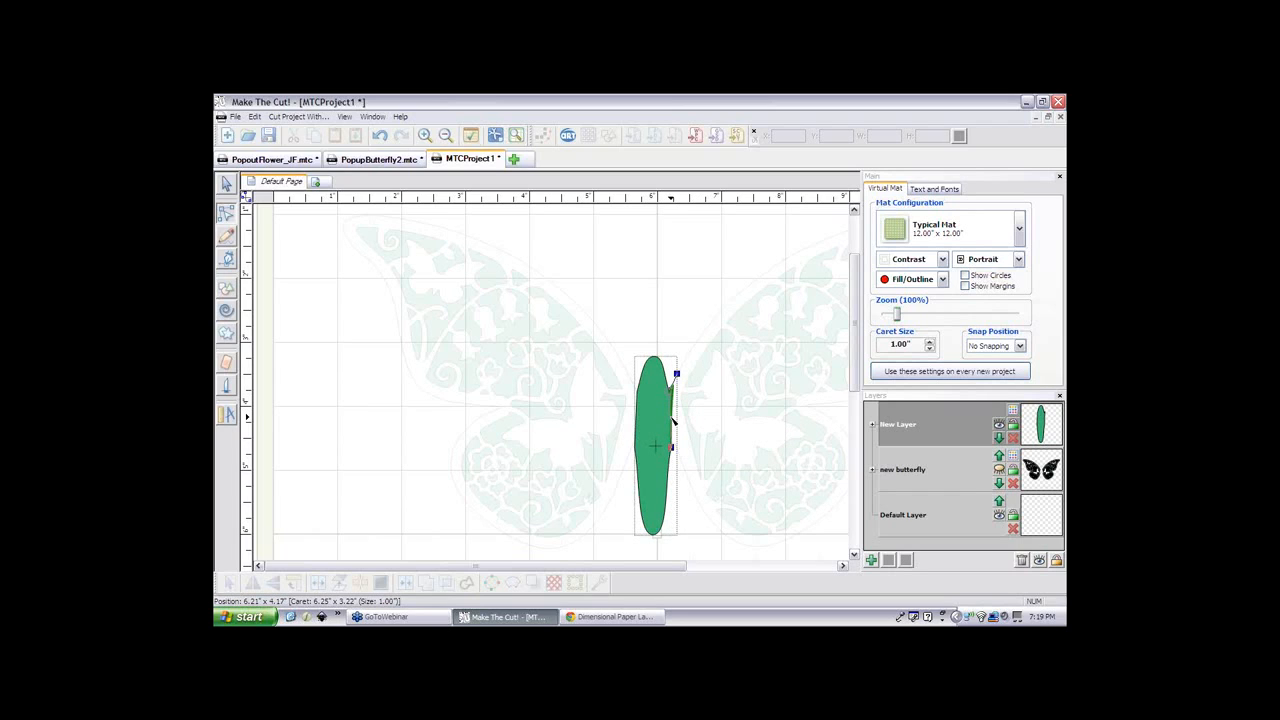
pyautogui.rightClick(673, 421)
pyautogui.click(731, 462)
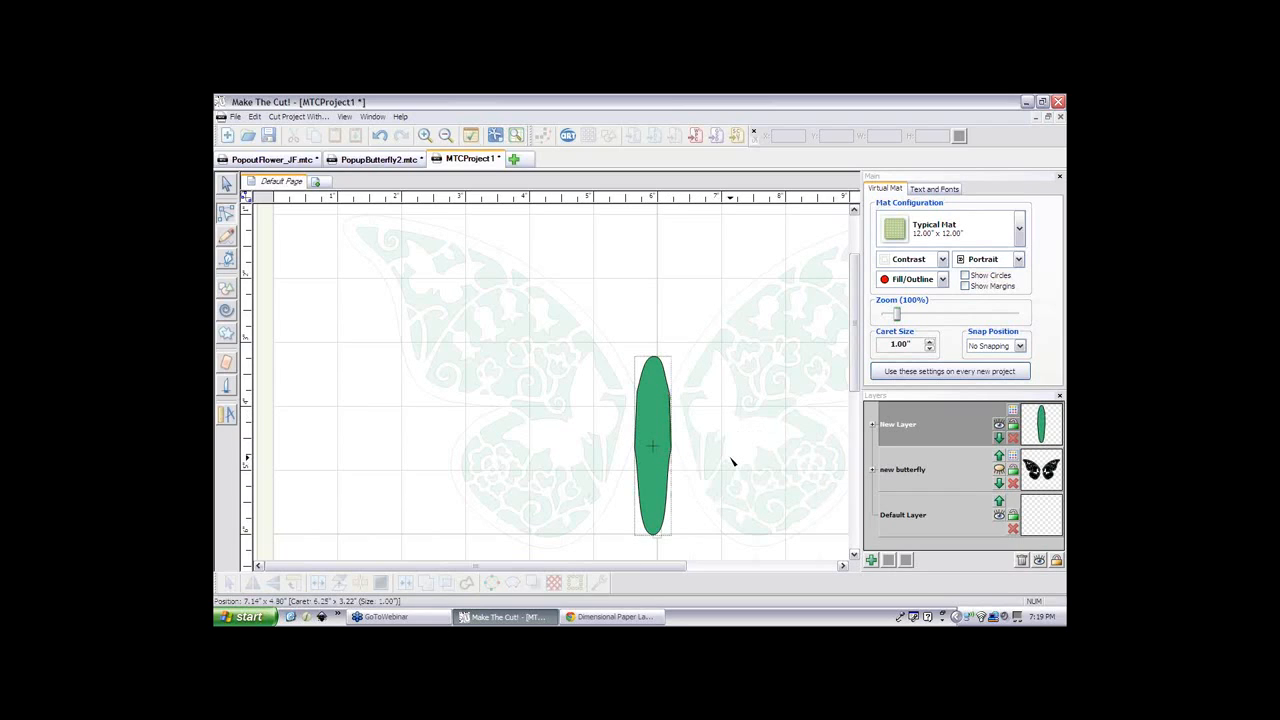
# - Hide the body's layer and show the "new butterfly" layer
pyautogui.click(998, 426)
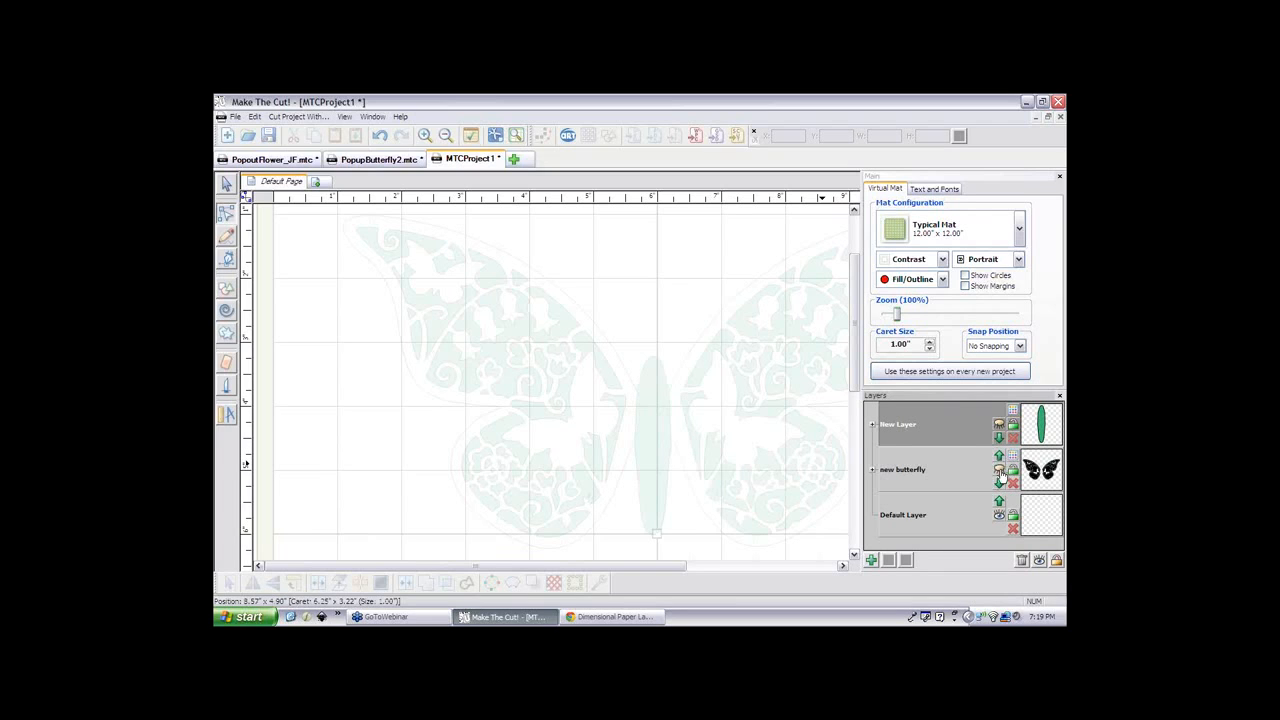
pyautogui.click(998, 471)
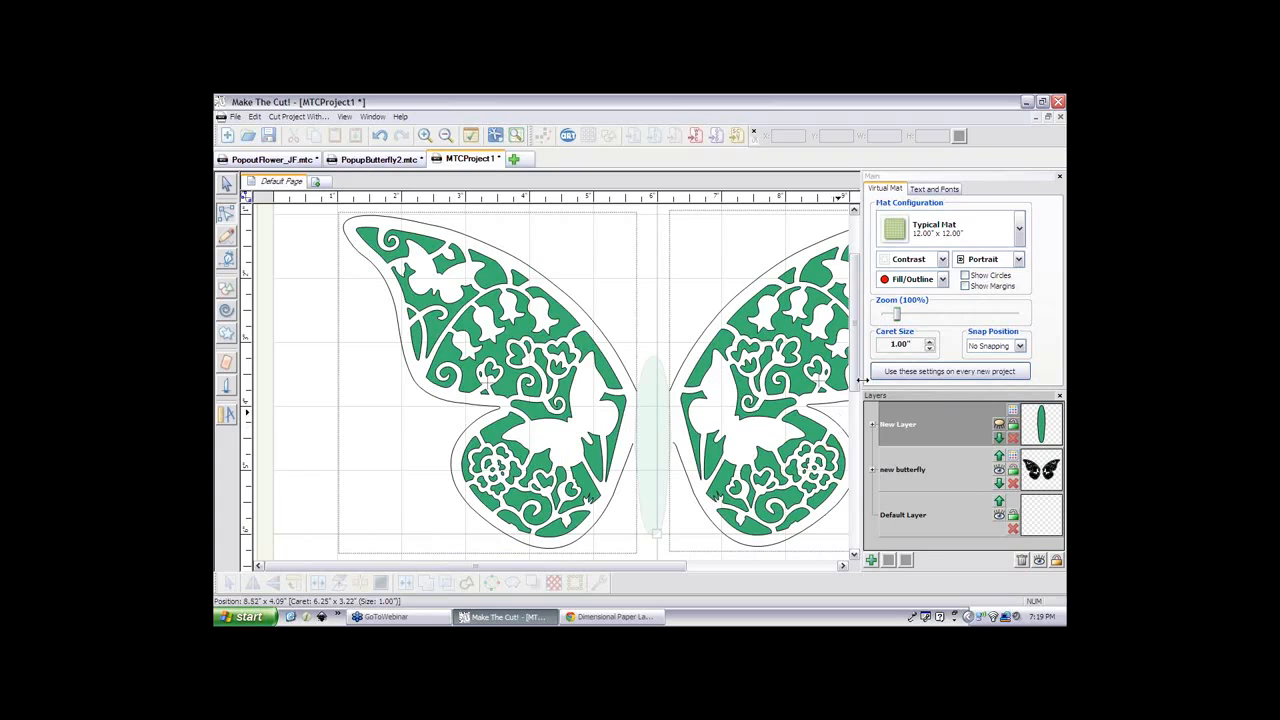
pyautogui.scroll(-2, 855, 394)
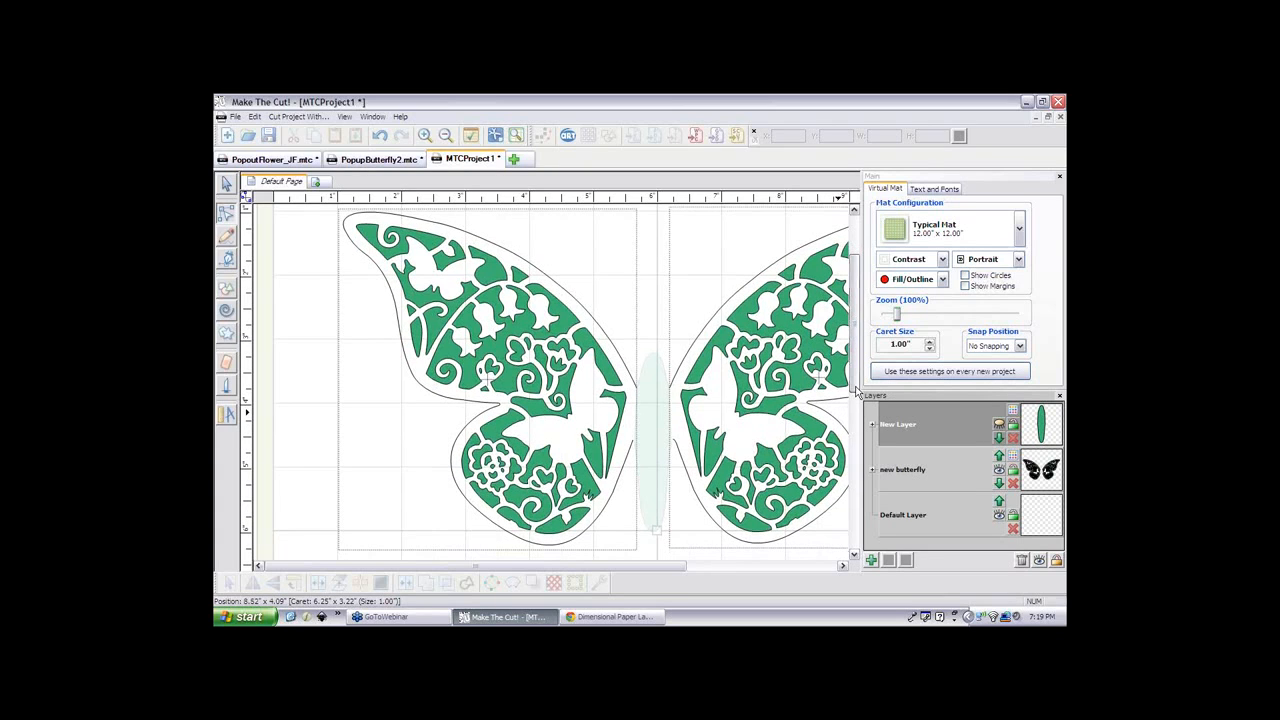
pyautogui.scroll(2, 855, 398)
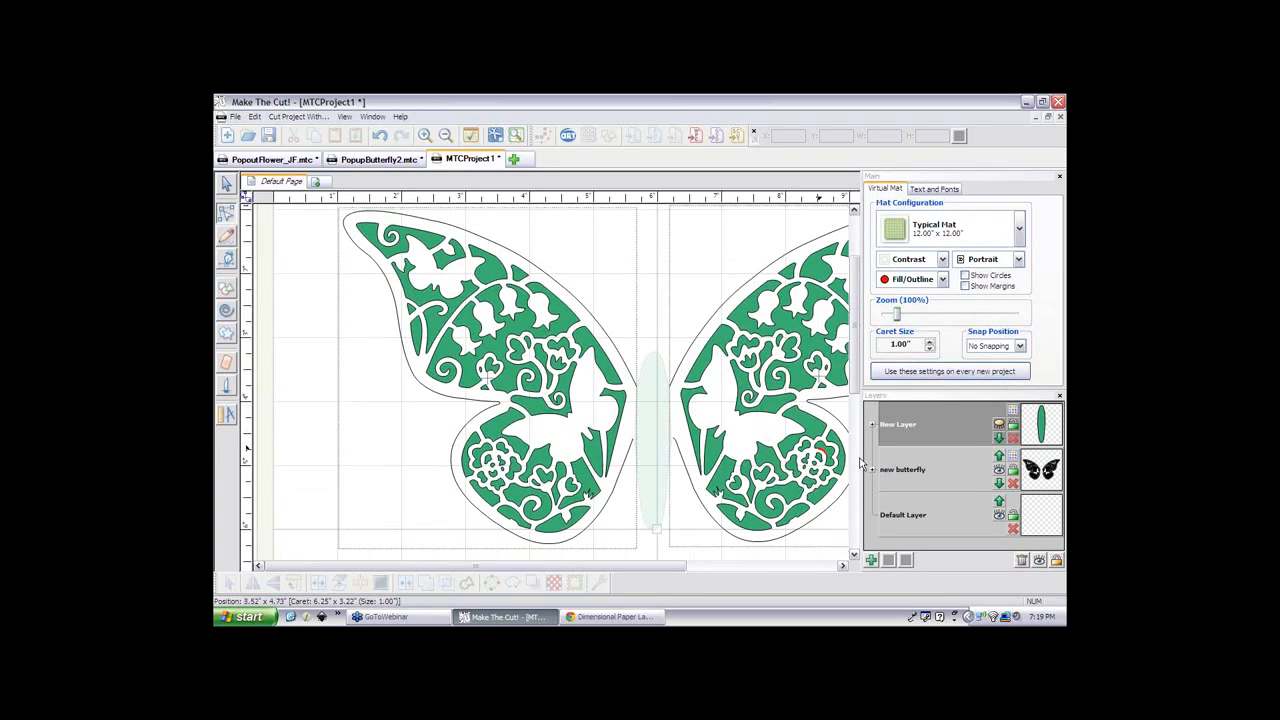
# - Add a new layer and draw a path about 0.65 inch long across the gap in each wing's inner edge
pyautogui.click(871, 562)
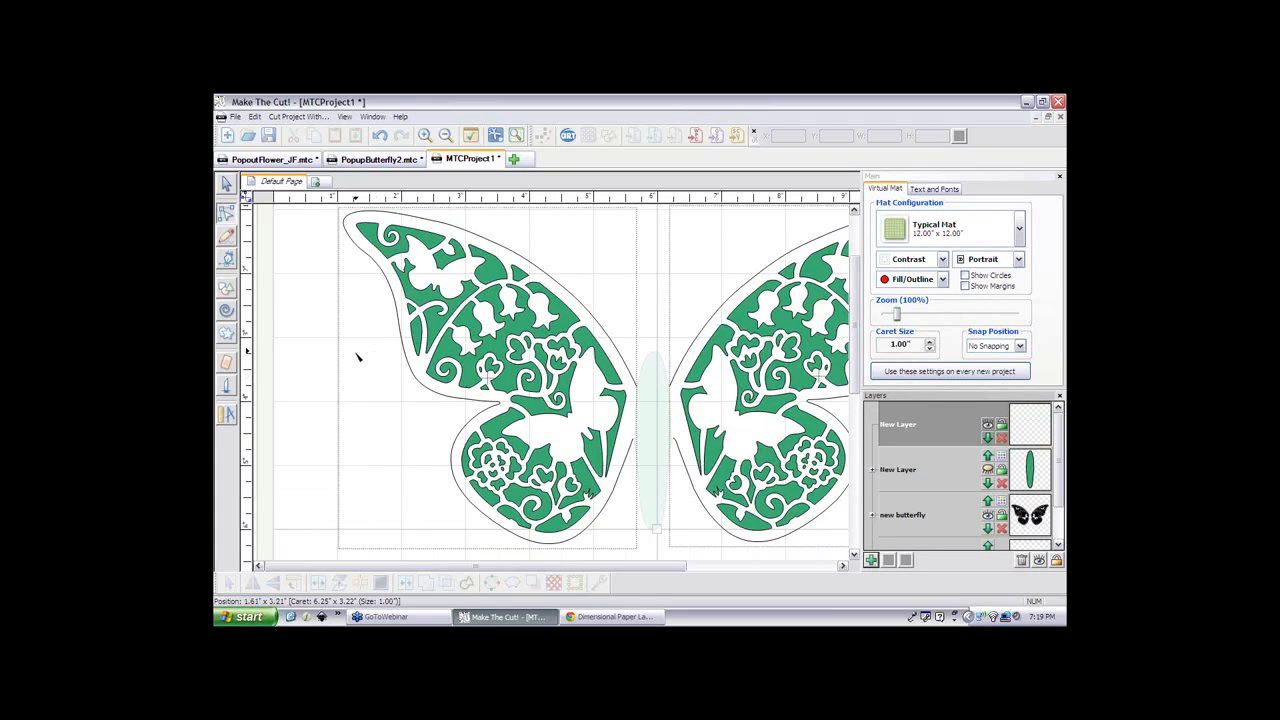
pyautogui.click(228, 259)
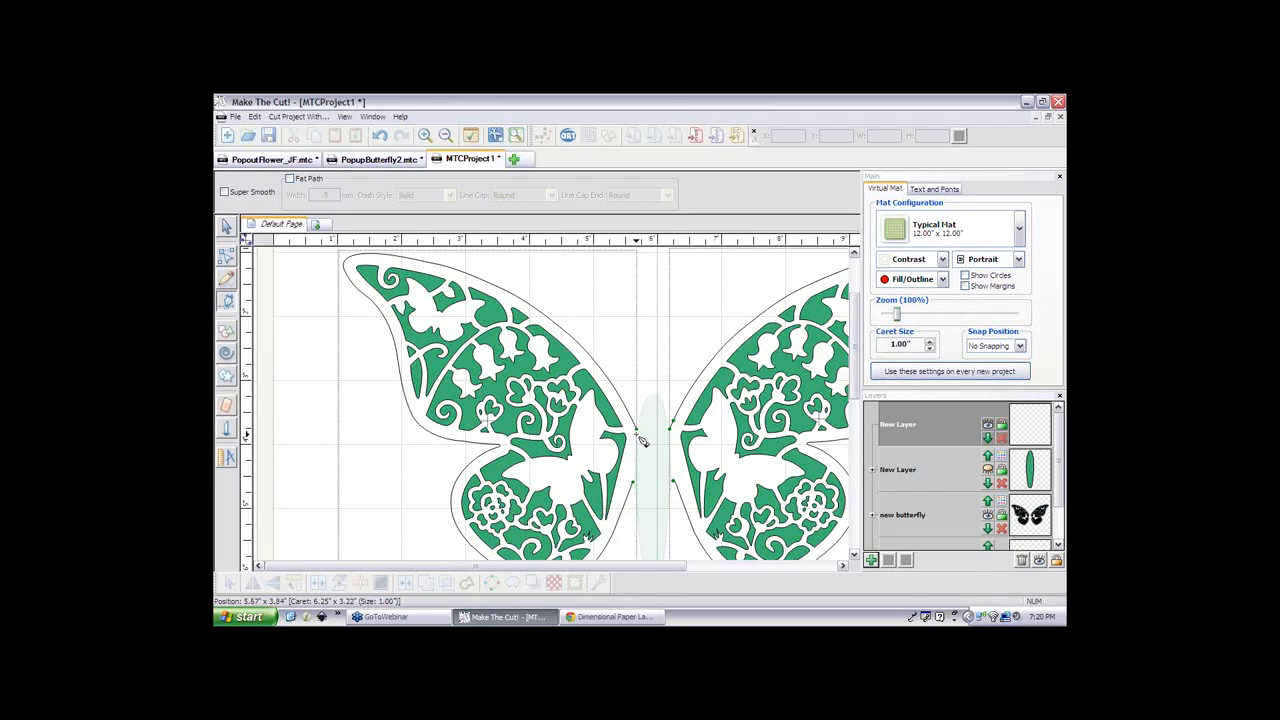
pyautogui.doubleClick(640, 482)
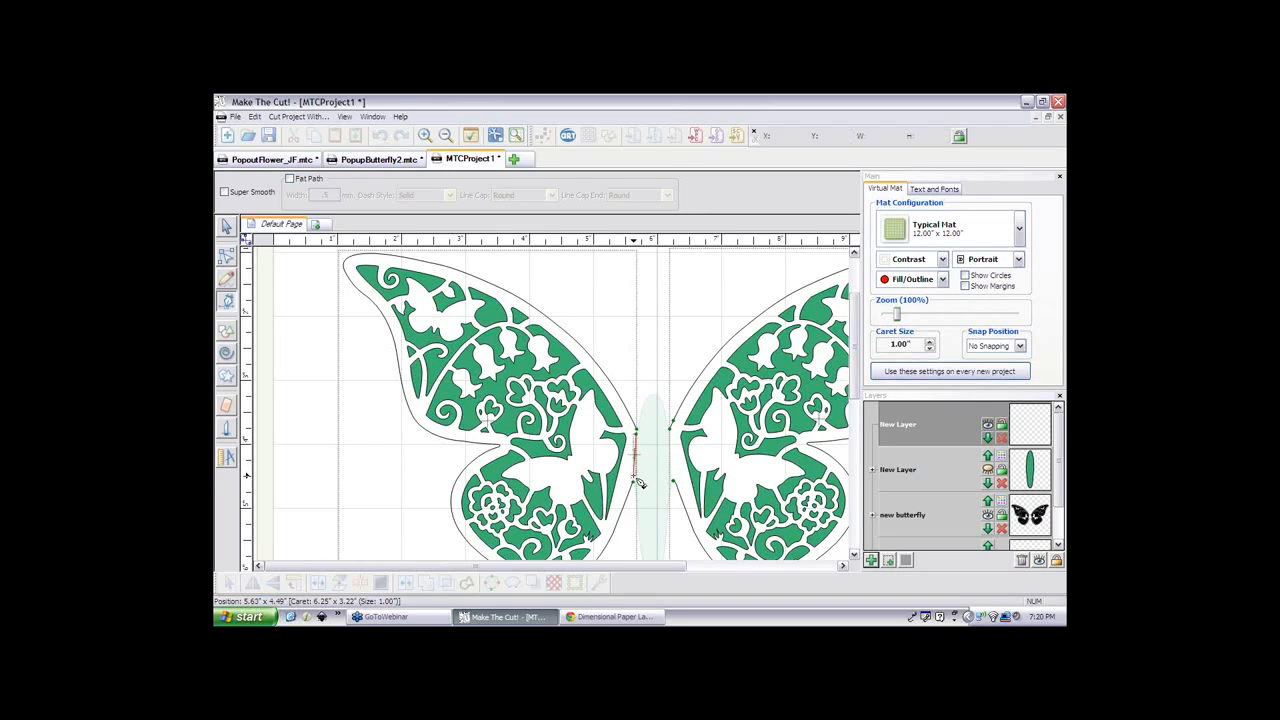
pyautogui.click(670, 433)
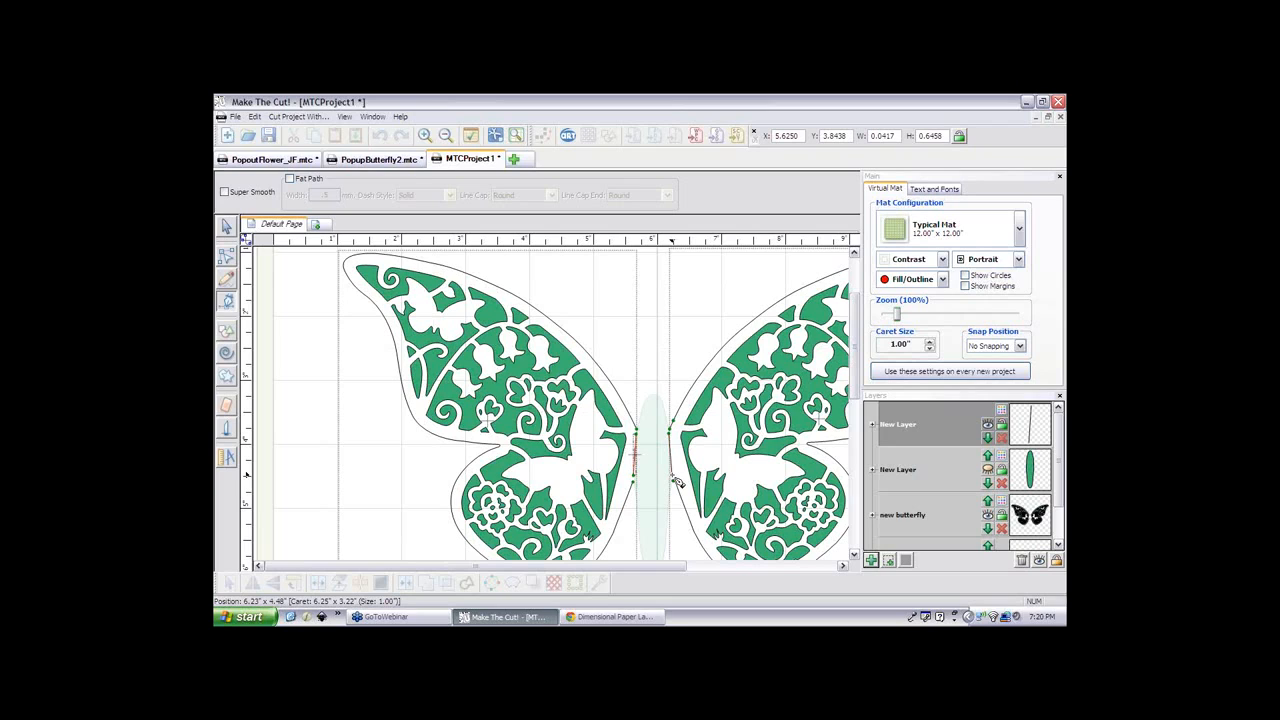
pyautogui.click(671, 477)
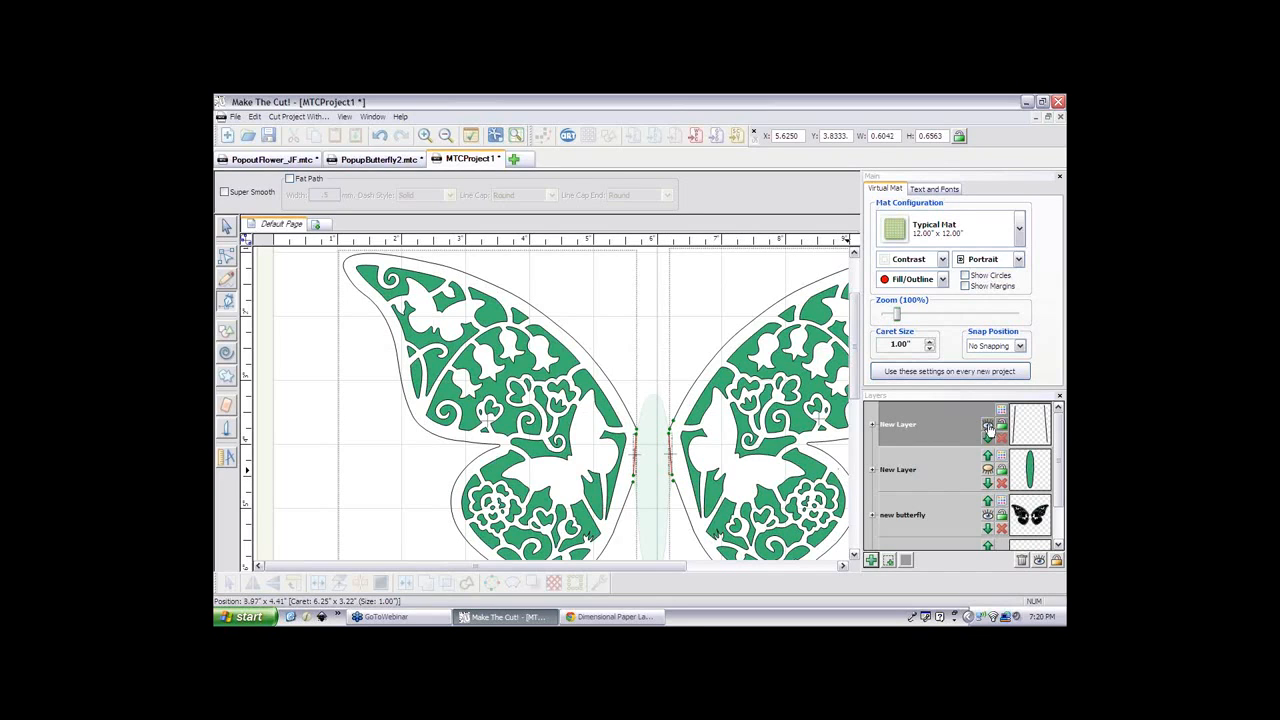
# - Give the two connecting paths a new dashed line style with 0.06" dashes and 0.13" spaces
pyautogui.click(1019, 558)
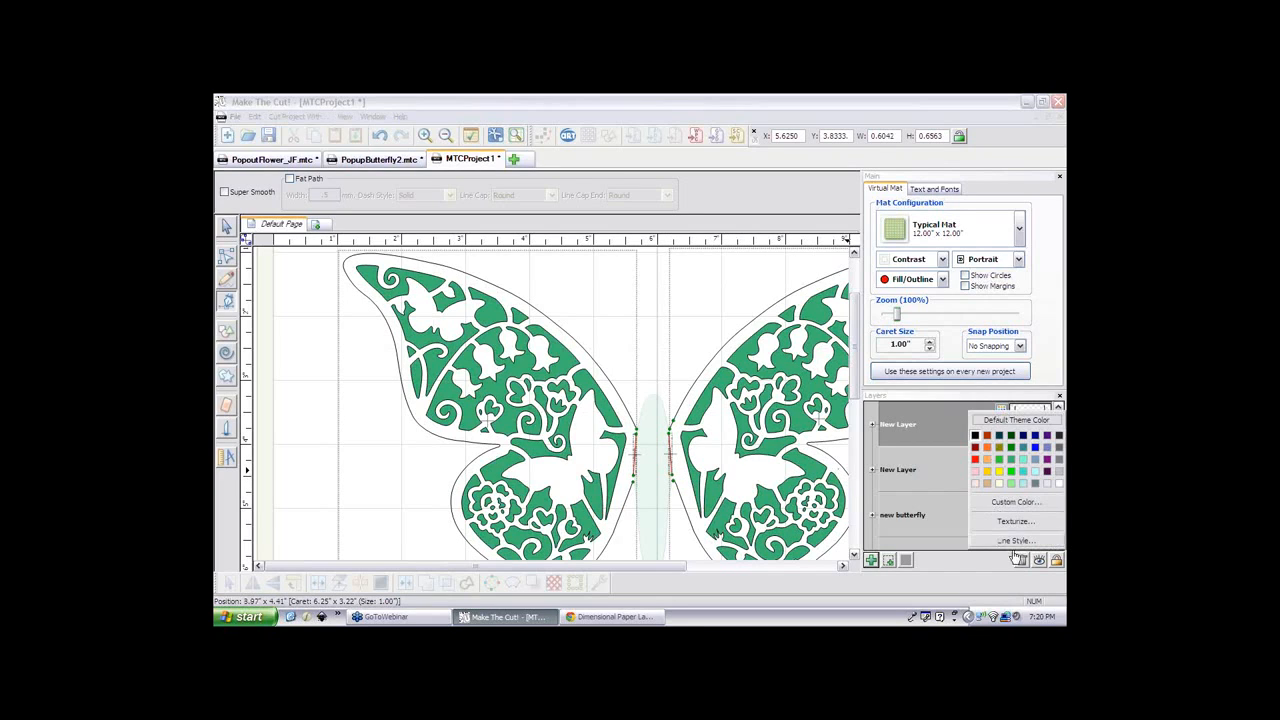
pyautogui.click(1015, 540)
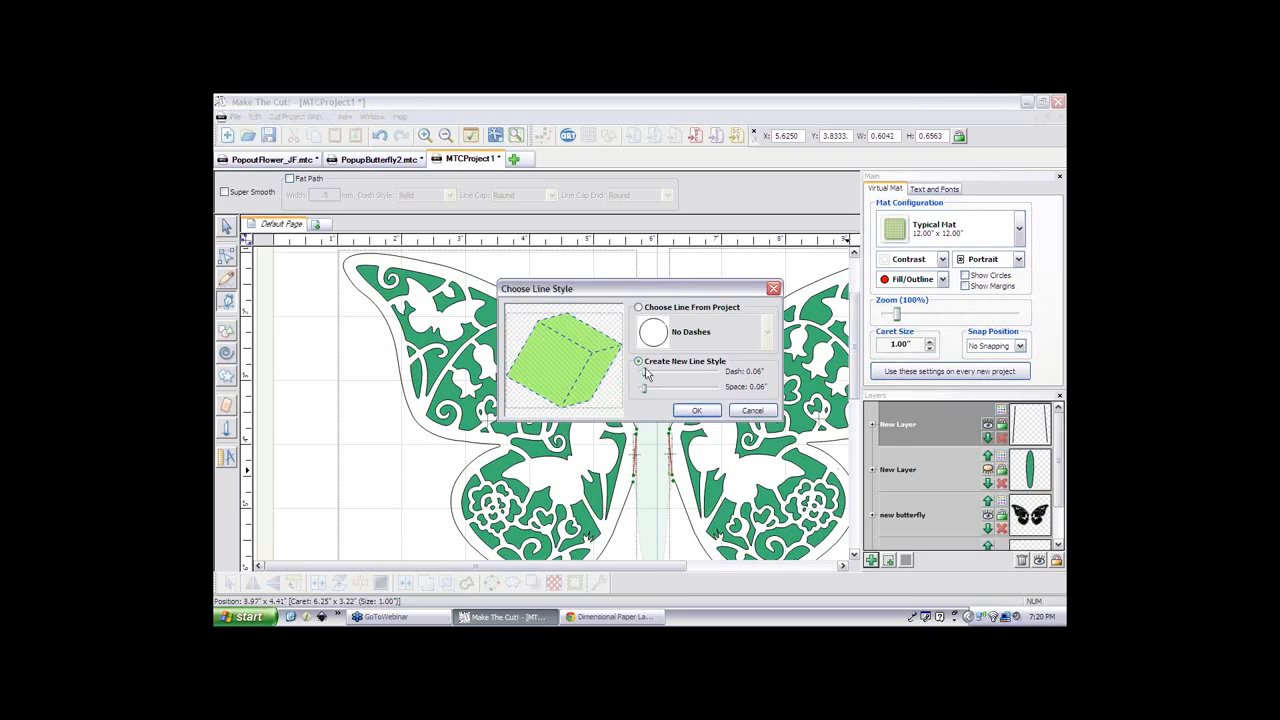
pyautogui.moveTo(643, 388); pyautogui.dragTo(650, 388)
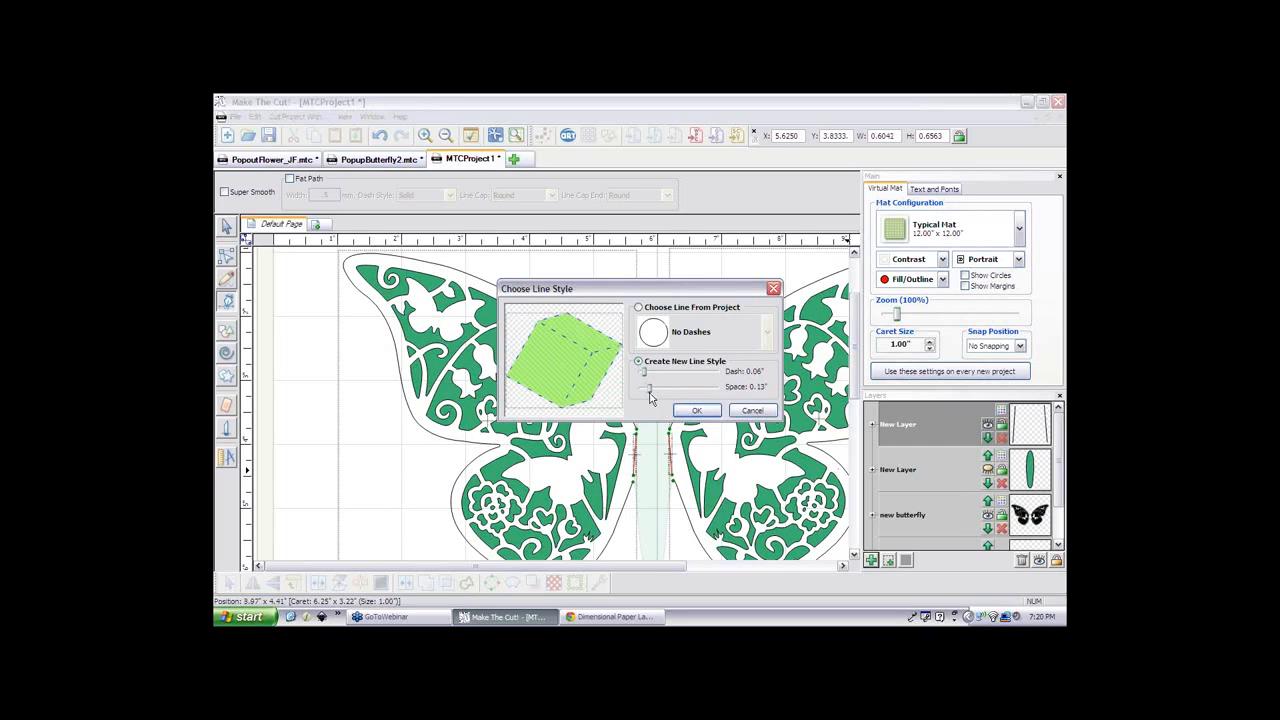
pyautogui.click(706, 411)
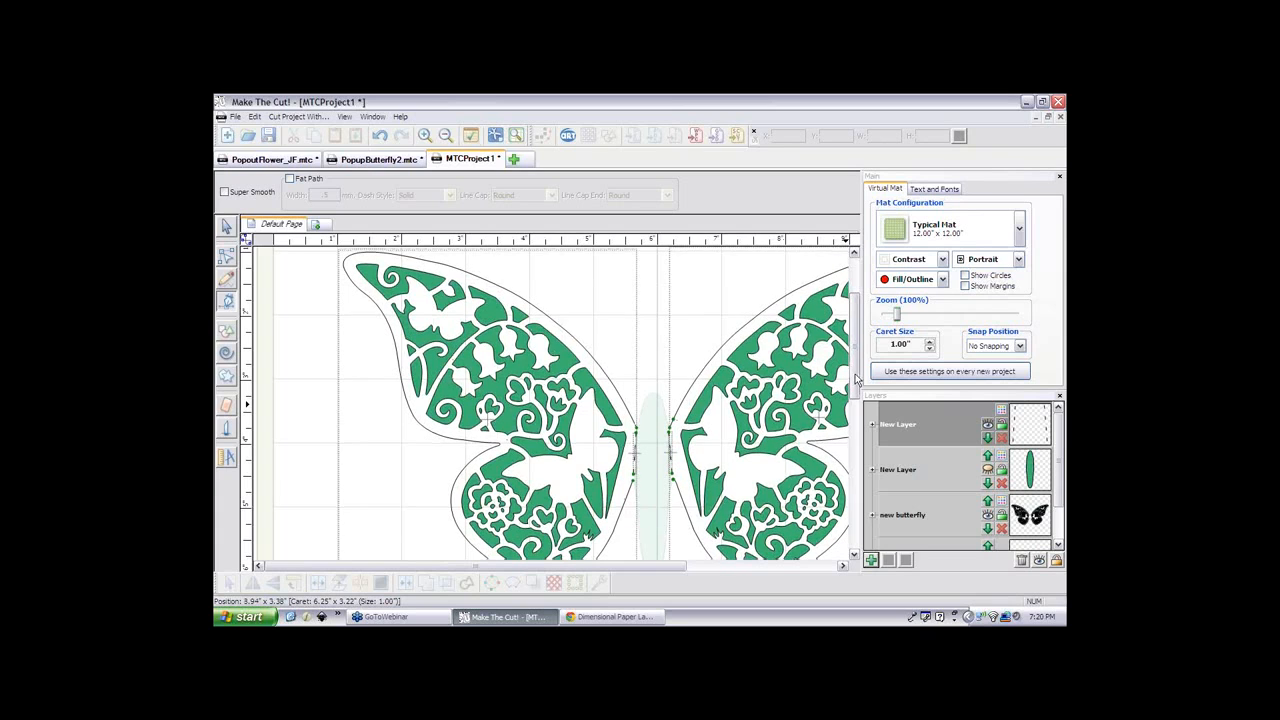
# - Add another new layer, insert the Square (Polygons) basic shape on it, and place it over the left wing's upper tip
pyautogui.scroll(-1, 857, 380)
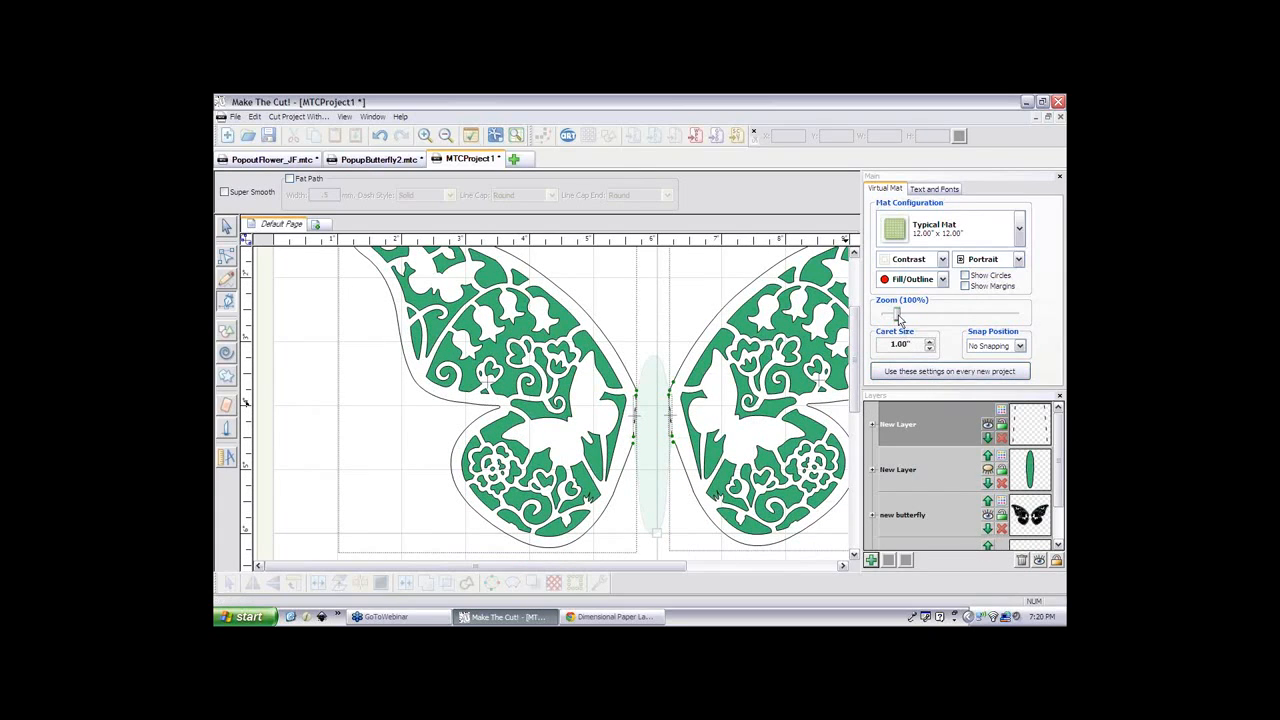
pyautogui.moveTo(898, 315); pyautogui.dragTo(889, 315)
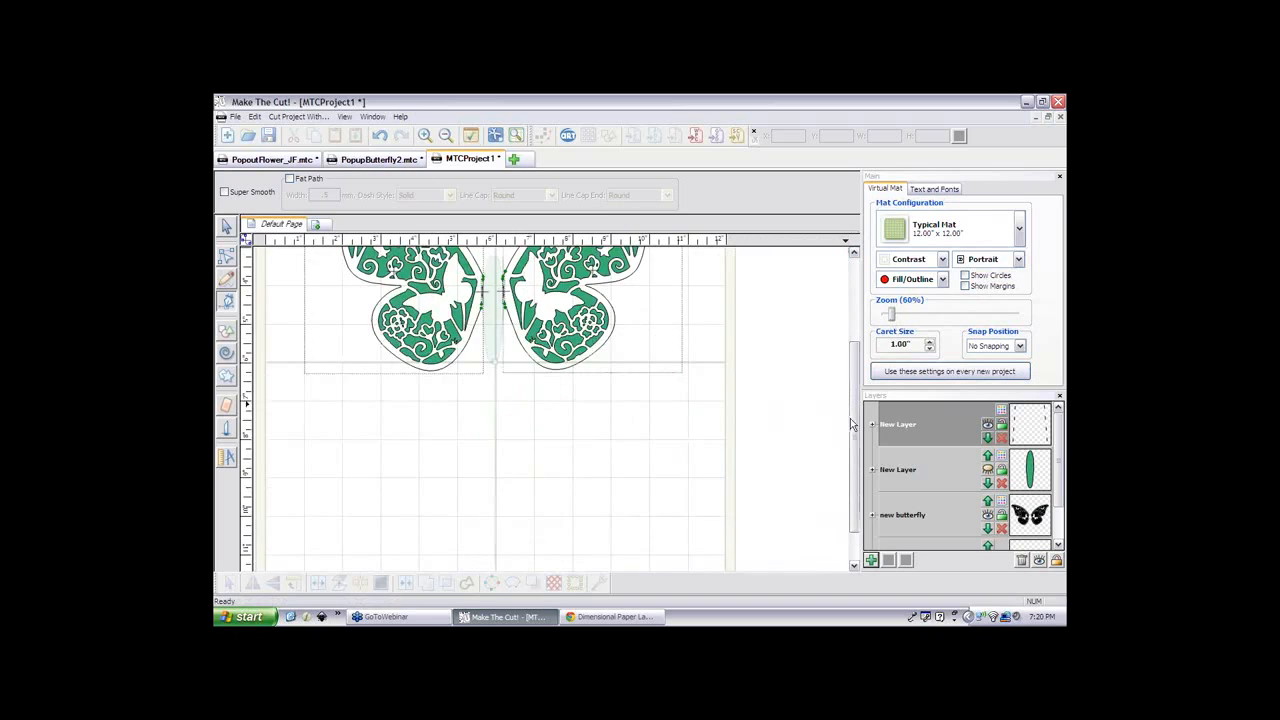
pyautogui.scroll(3, 857, 418)
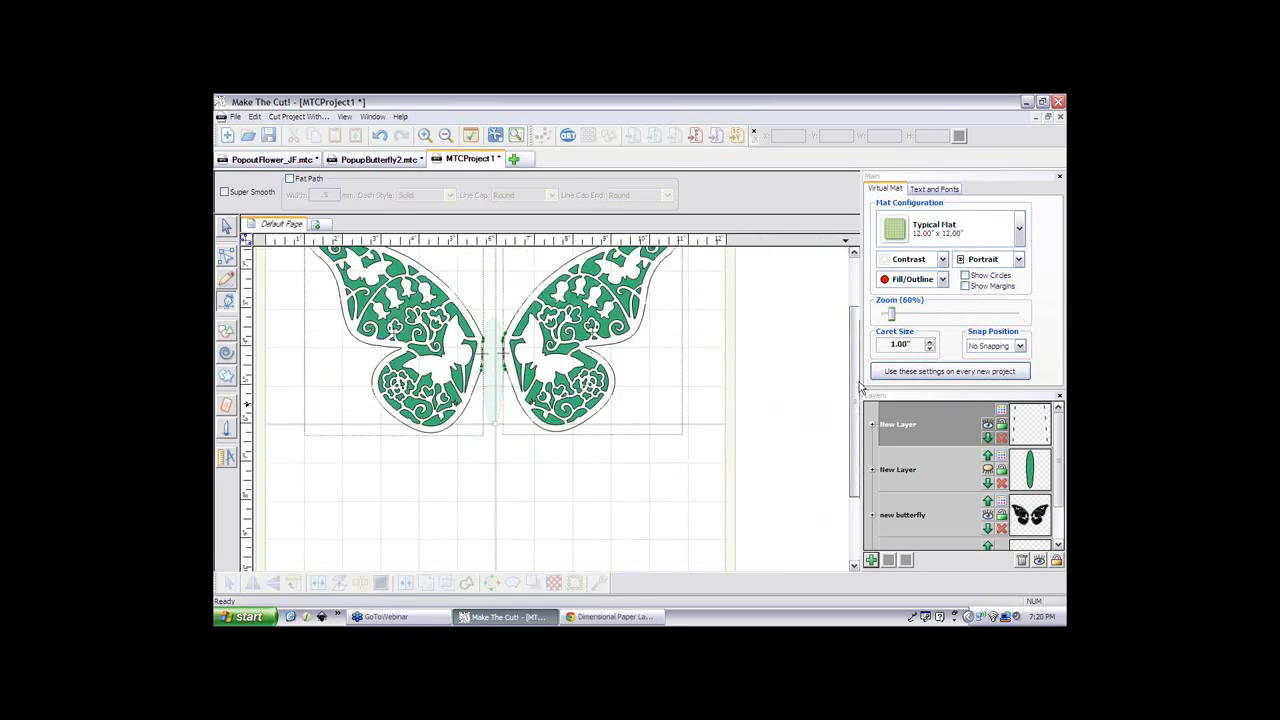
pyautogui.click(227, 226)
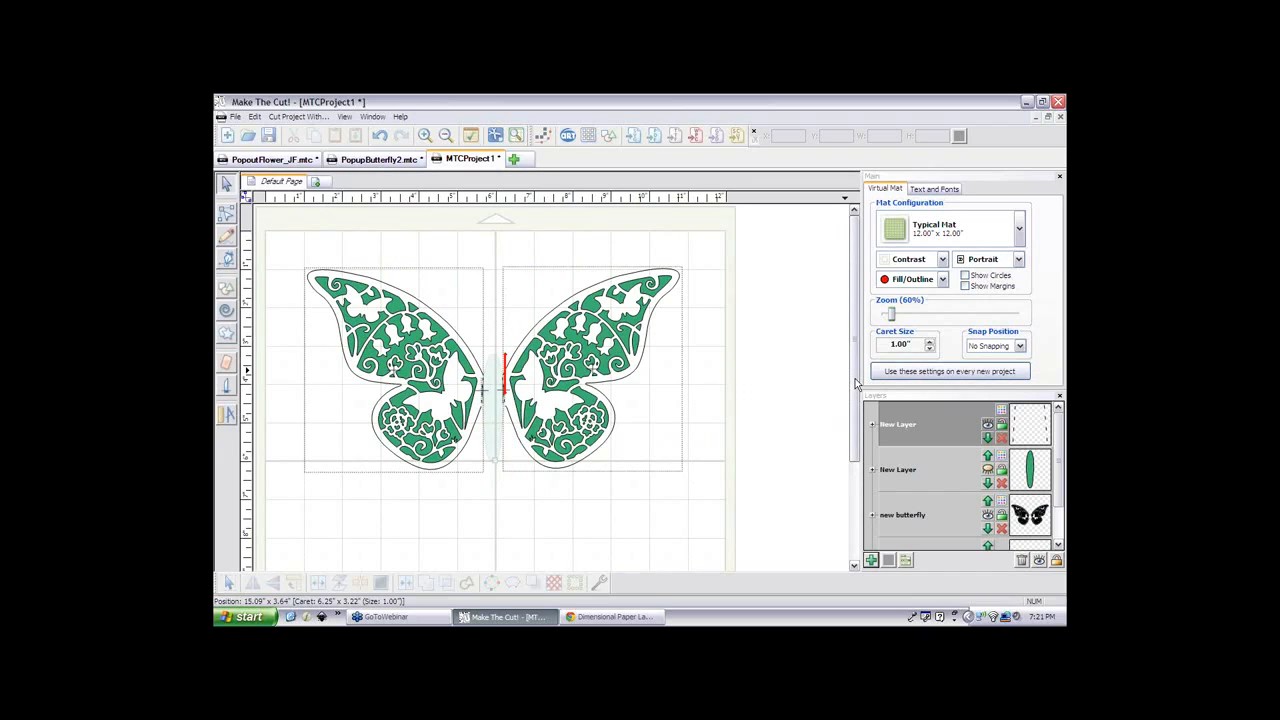
pyautogui.click(871, 560)
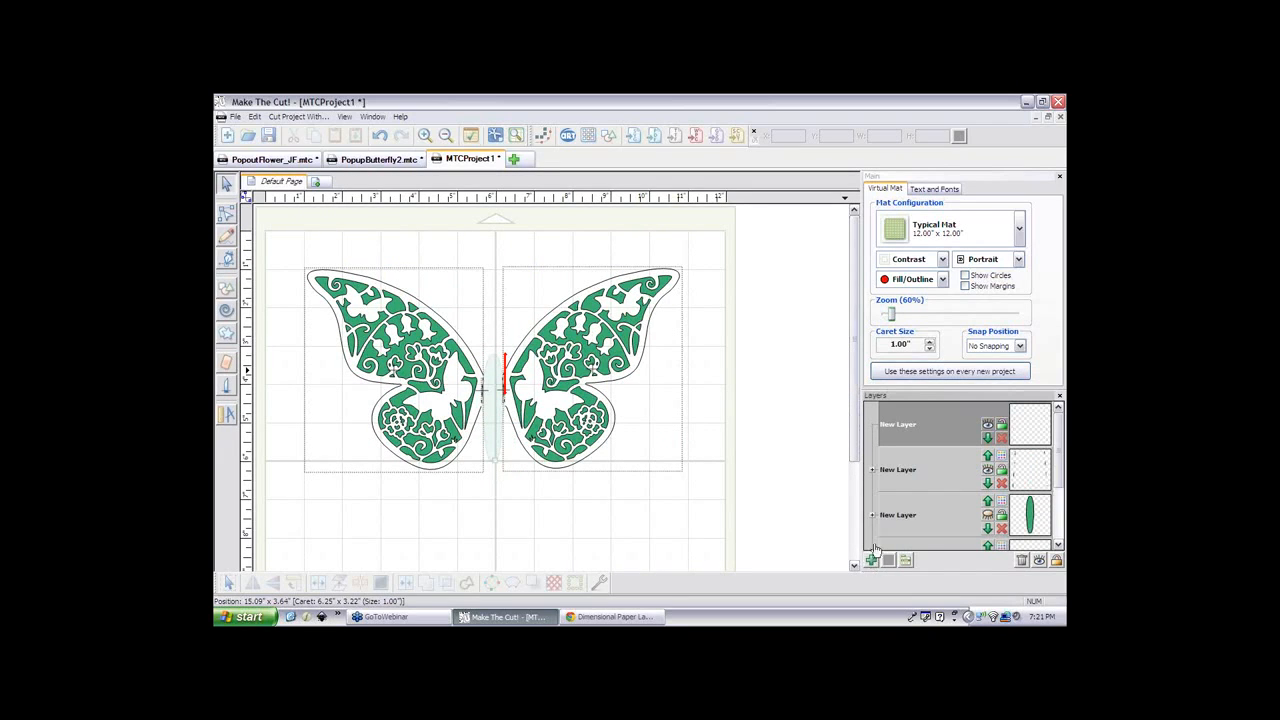
pyautogui.click(611, 136)
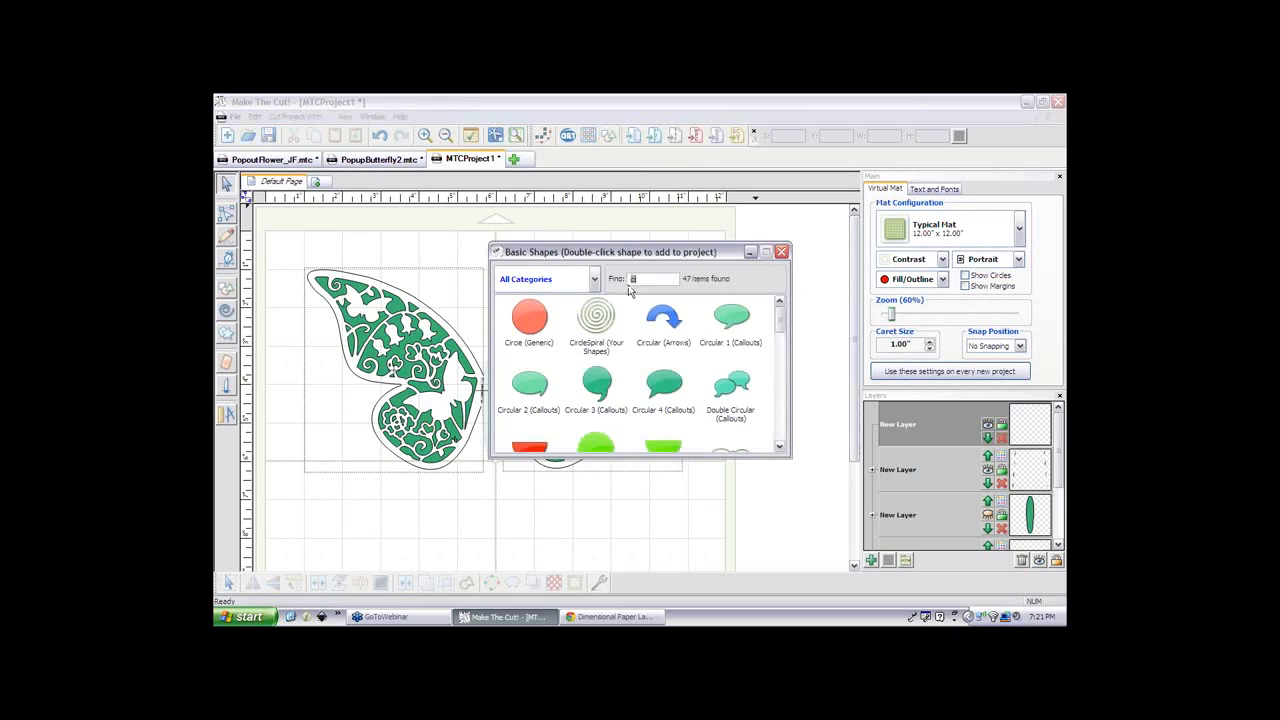
pyautogui.write('sq')
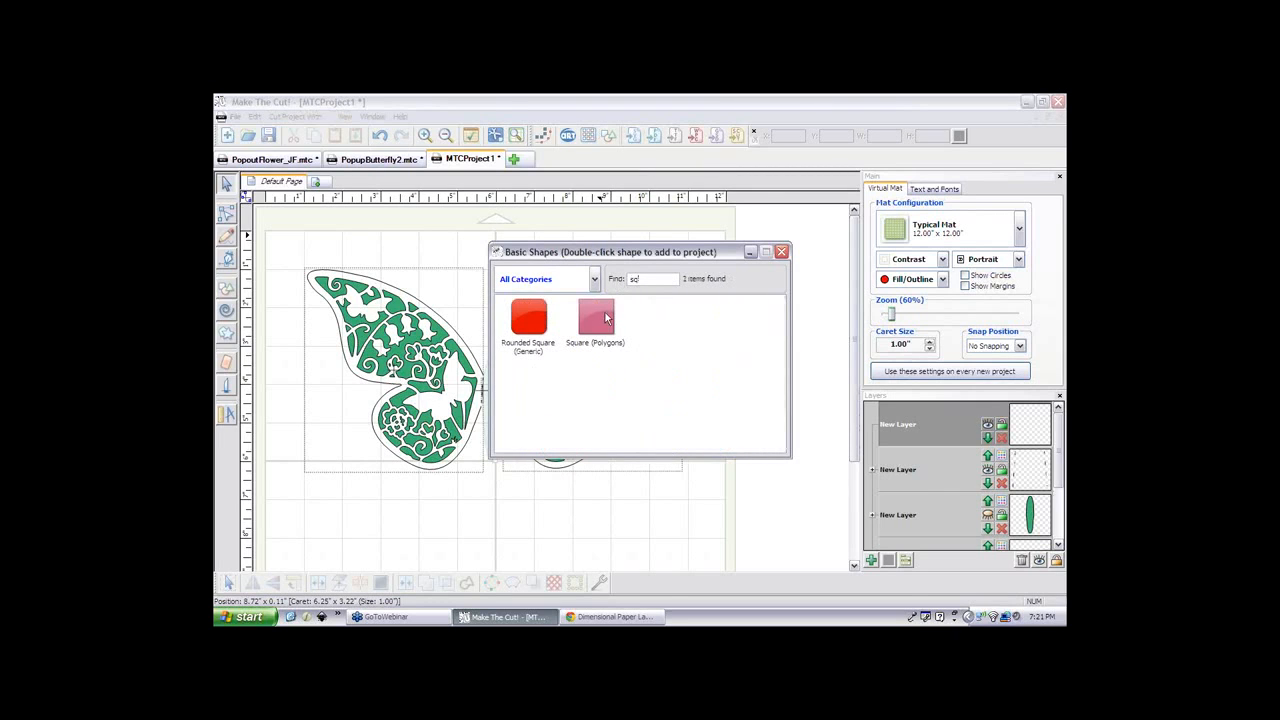
pyautogui.doubleClick(605, 318)
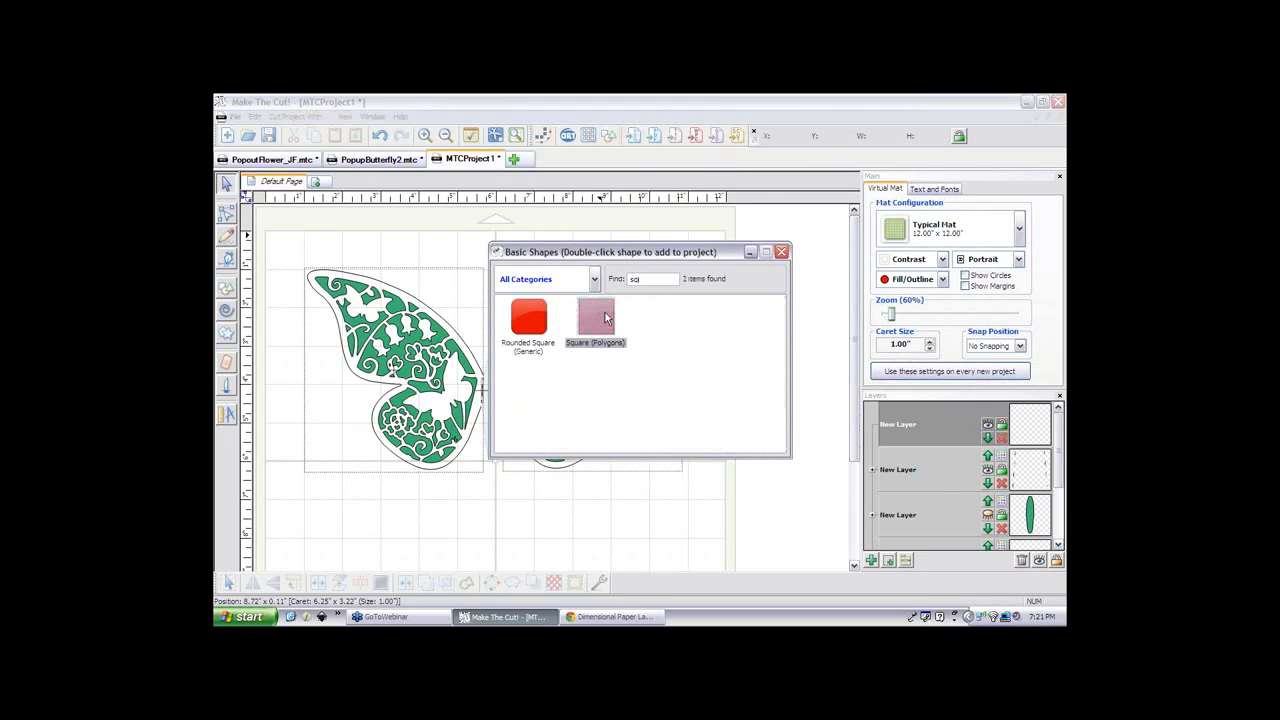
pyautogui.click(783, 253)
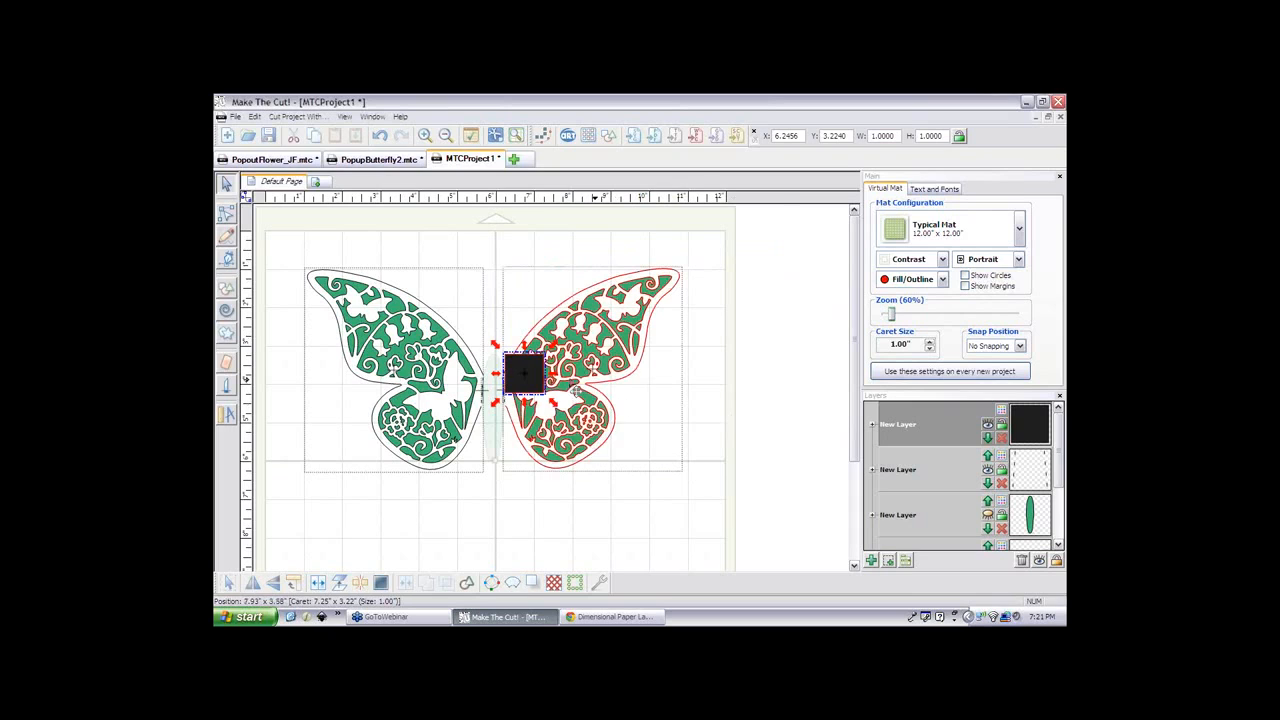
pyautogui.moveTo(500, 374); pyautogui.dragTo(278, 271)
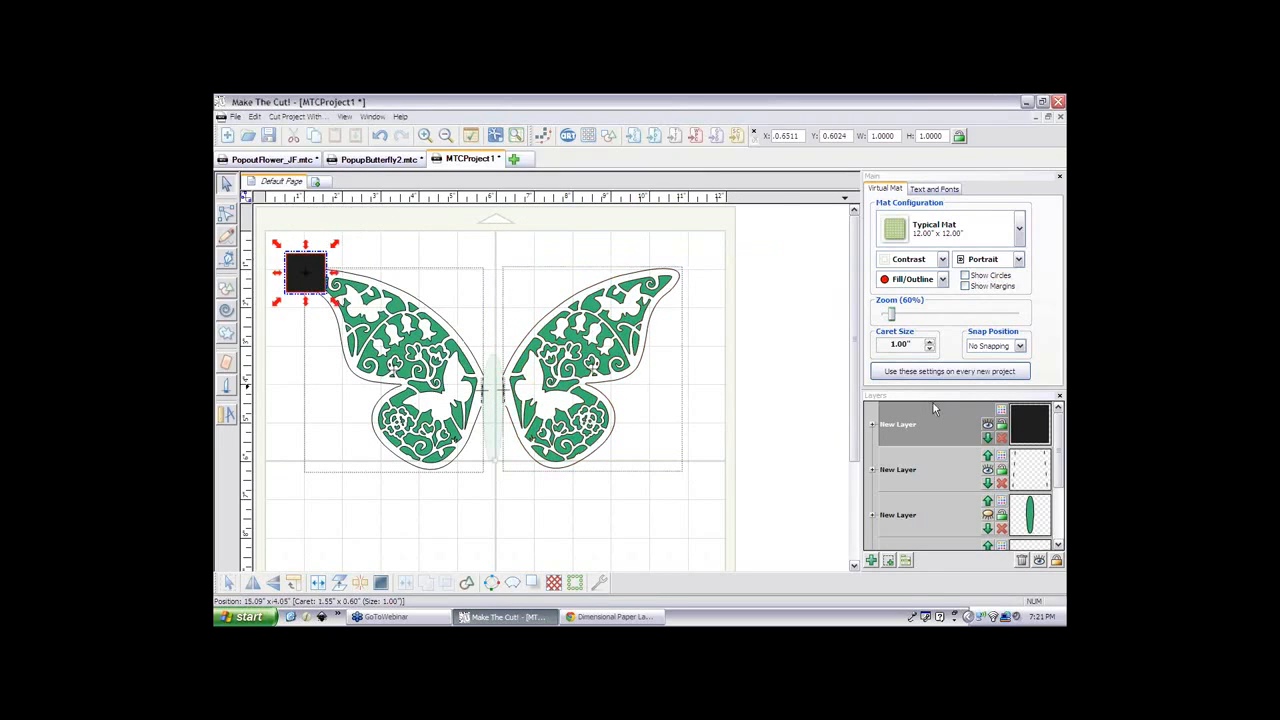
# - Recolor the square pale lavender and move its layer to the bottom of the layer stack
pyautogui.click(1030, 410)
pyautogui.click(1038, 487)
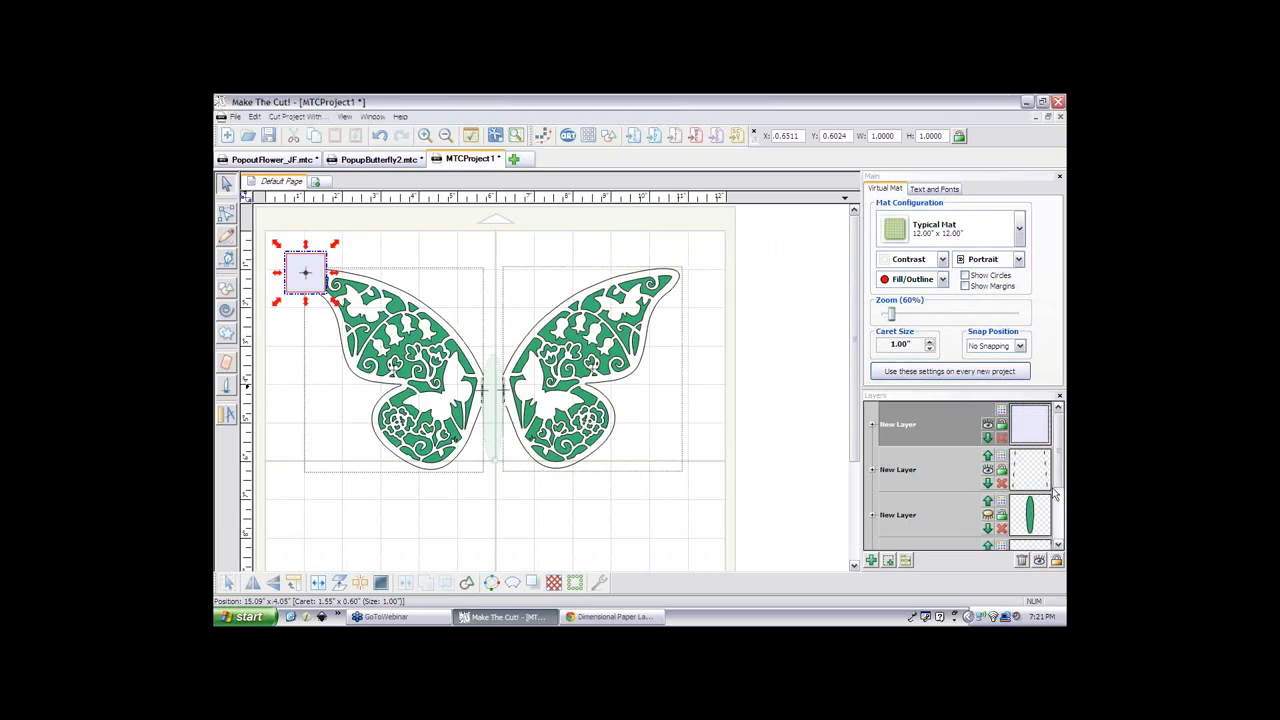
pyautogui.rightClick(907, 428)
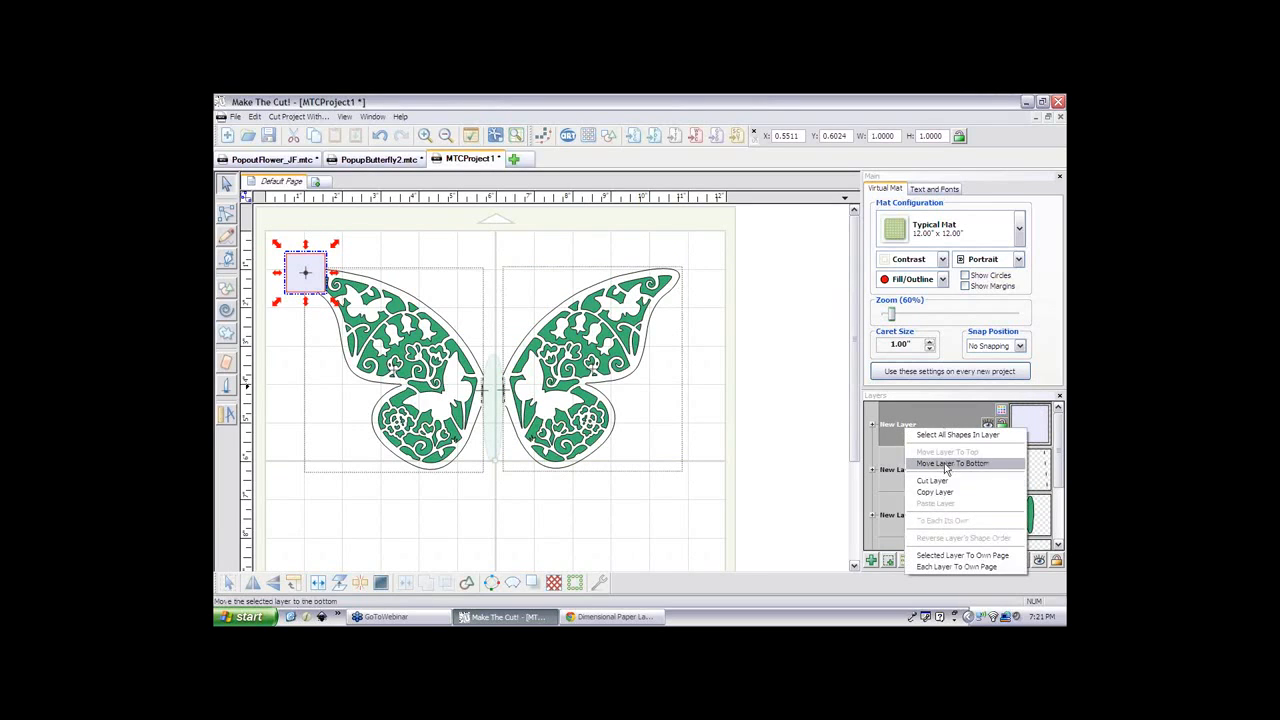
pyautogui.click(946, 464)
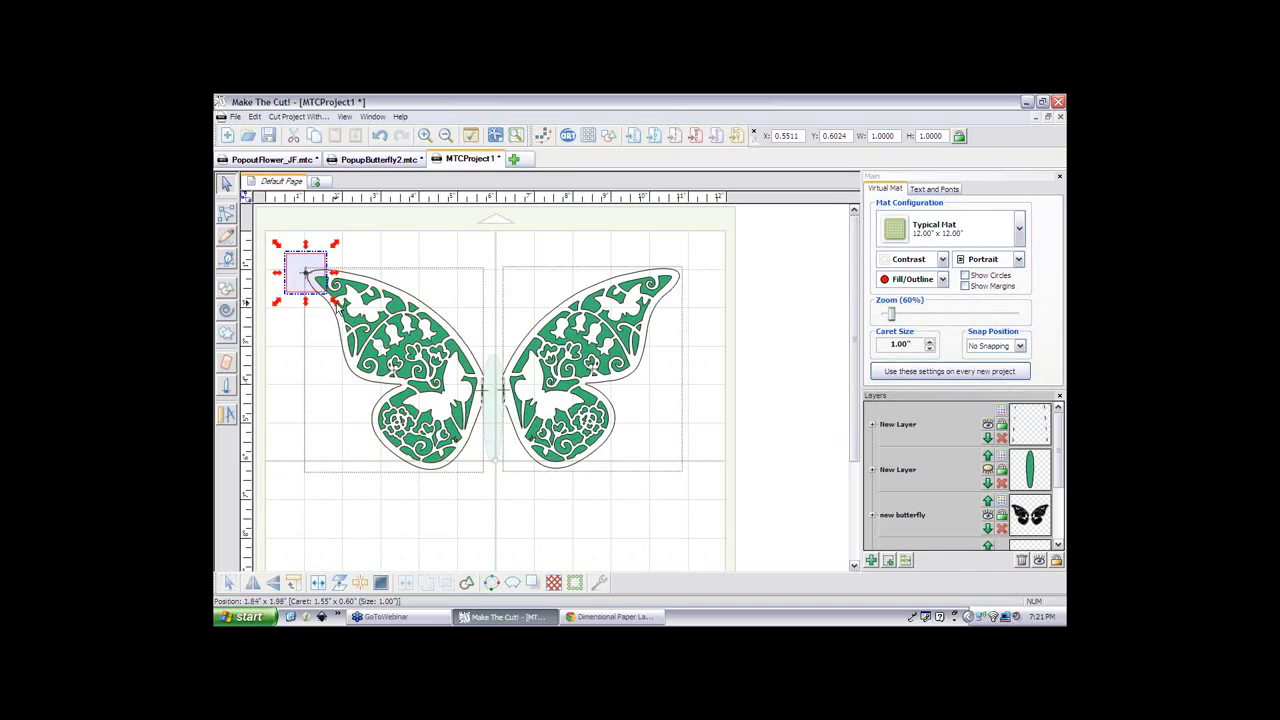
# - Resize and position the square as a rectangle about 10.74 by 6.05 inches that surrounds both wings
pyautogui.moveTo(339, 311); pyautogui.dragTo(545, 418)
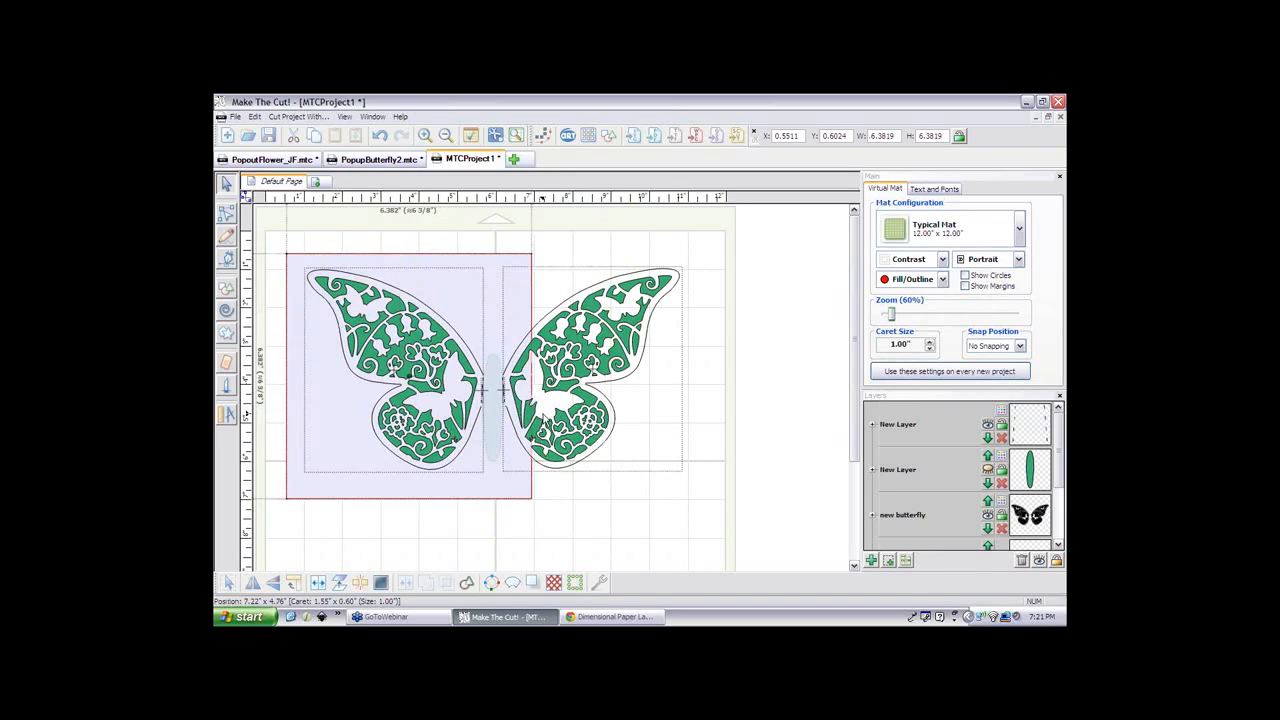
pyautogui.click(586, 372)
pyautogui.click(668, 517)
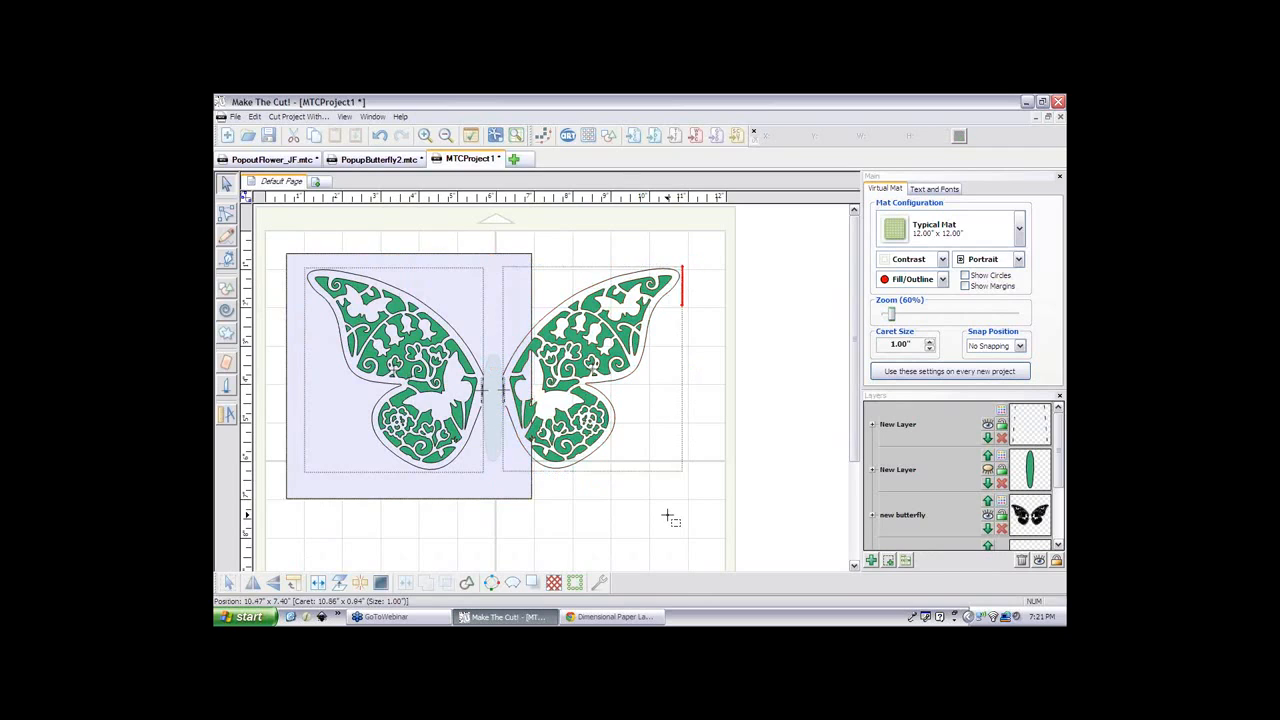
pyautogui.click(441, 488)
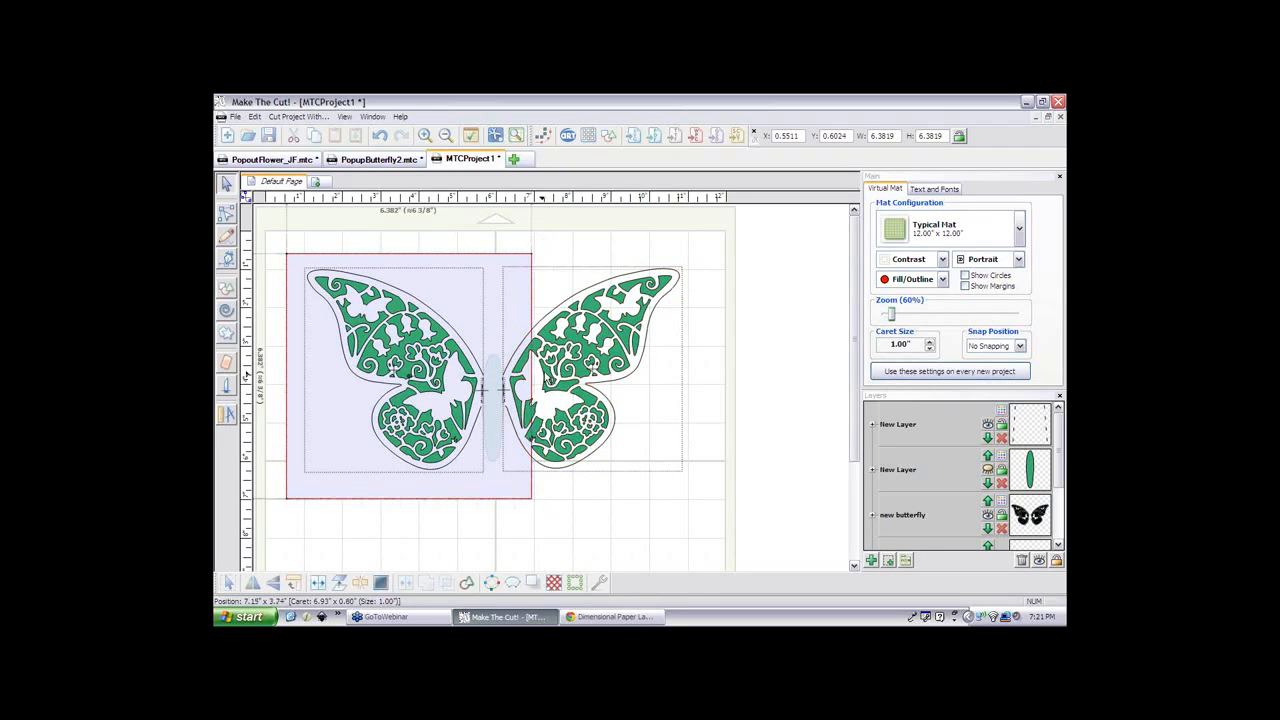
pyautogui.moveTo(531, 380); pyautogui.dragTo(706, 374)
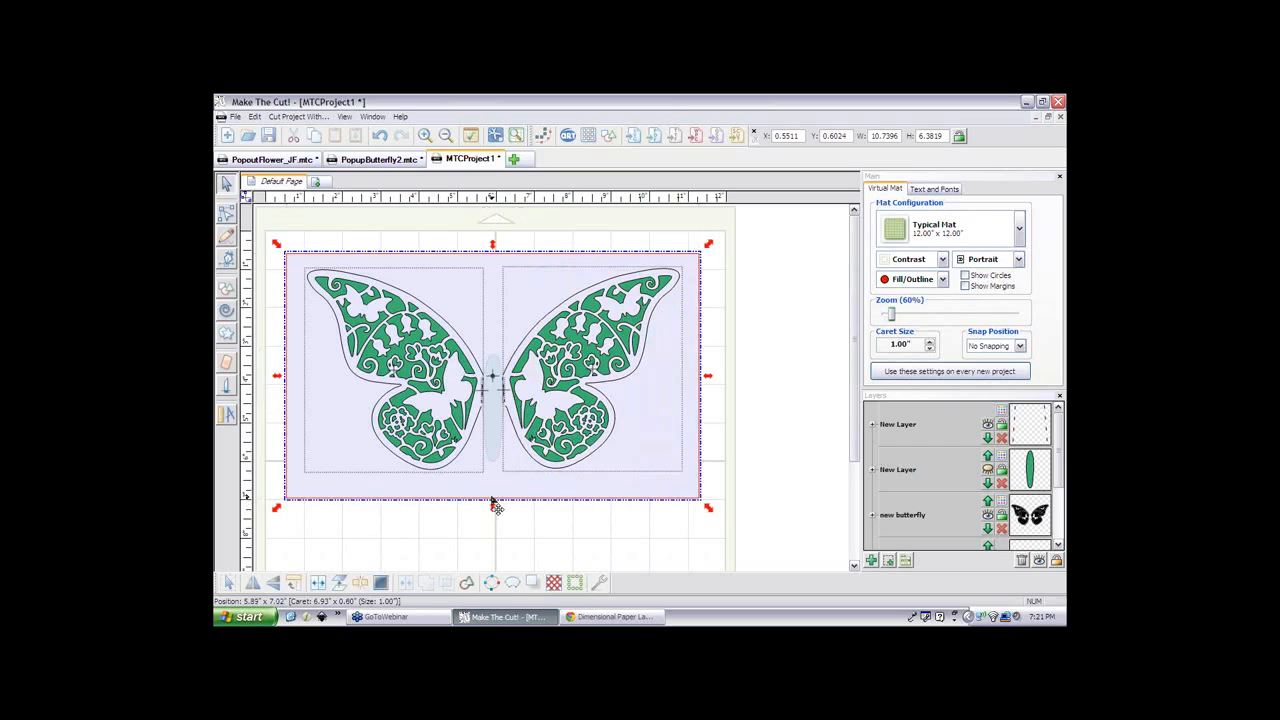
pyautogui.moveTo(492, 503); pyautogui.dragTo(494, 491)
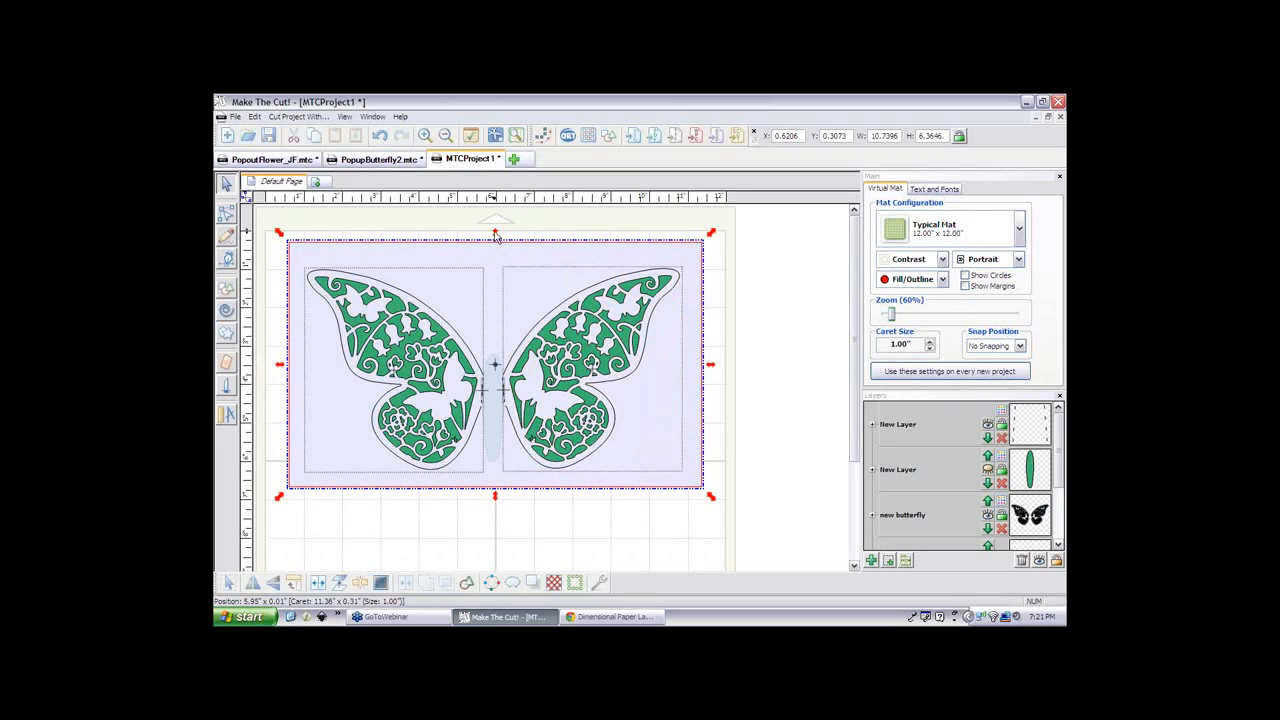
pyautogui.moveTo(494, 234); pyautogui.dragTo(495, 251)
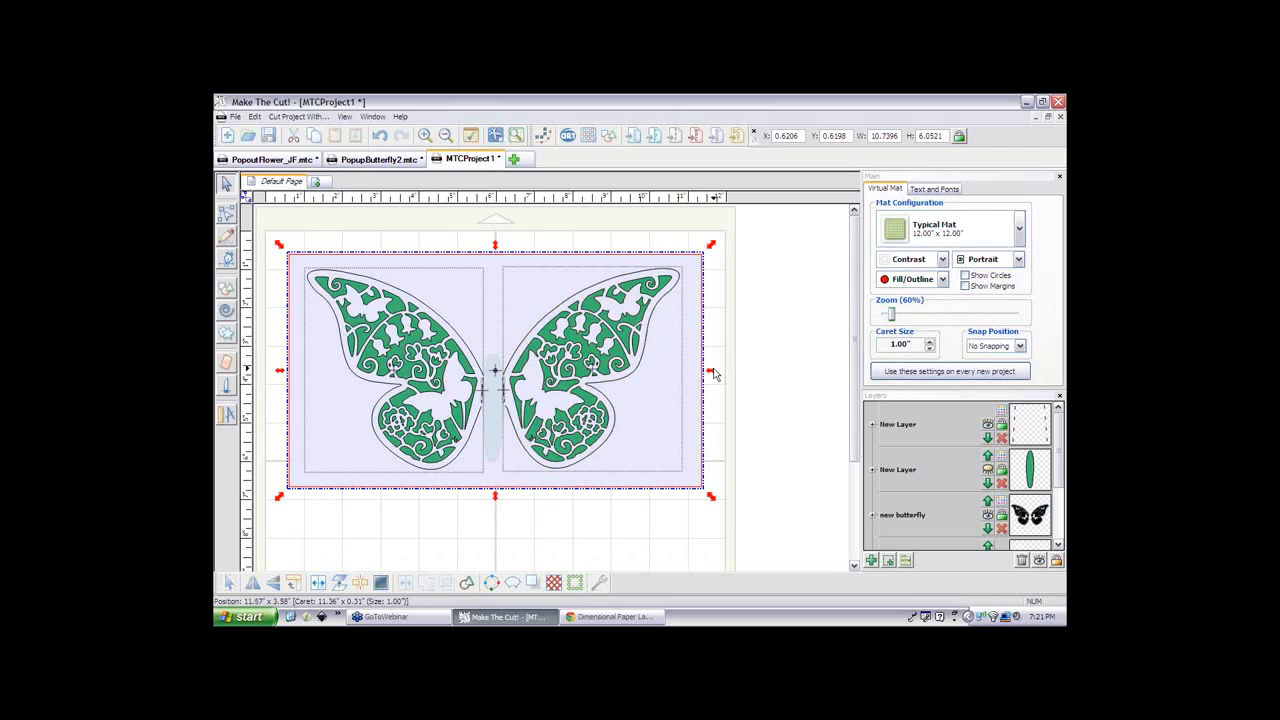
# - Widen the lavender background rectangle to about 10.76 inches and deselect it
pyautogui.moveTo(714, 374)
pyautogui.mouseDown()
pyautogui.moveTo(697, 371)
pyautogui.moveTo(714, 374)
pyautogui.mouseUp()
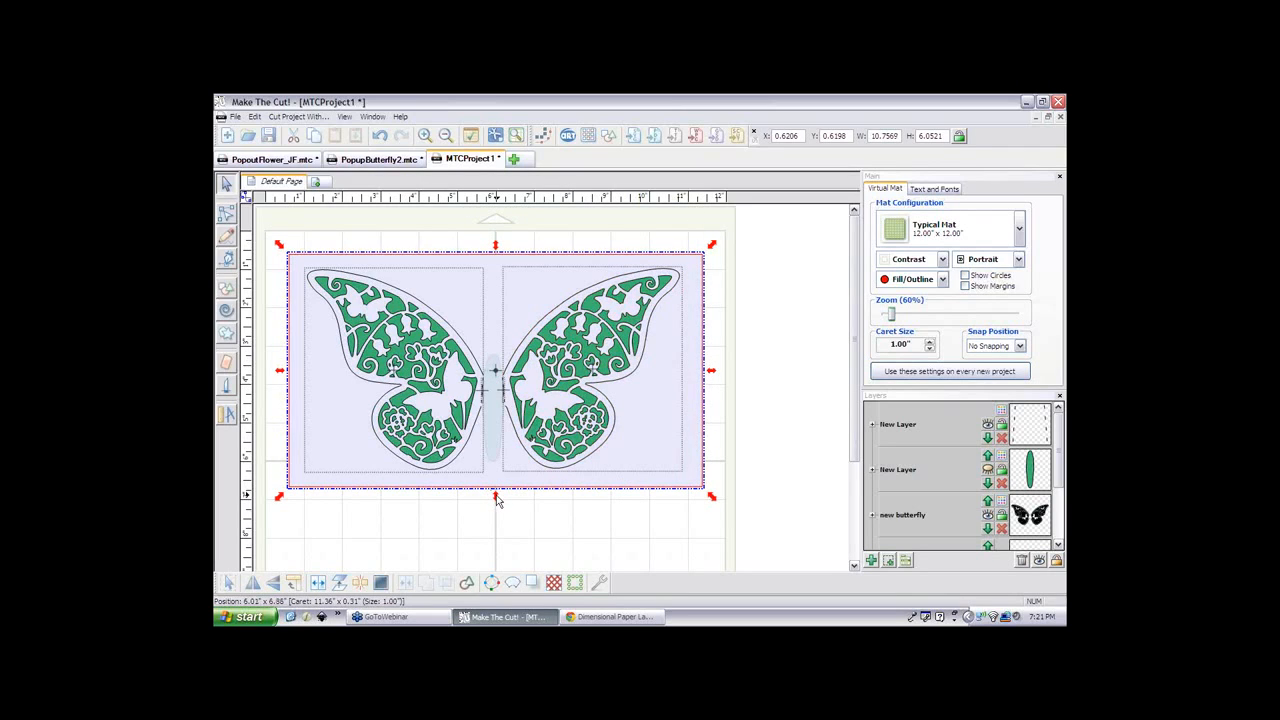
pyautogui.click(775, 512)
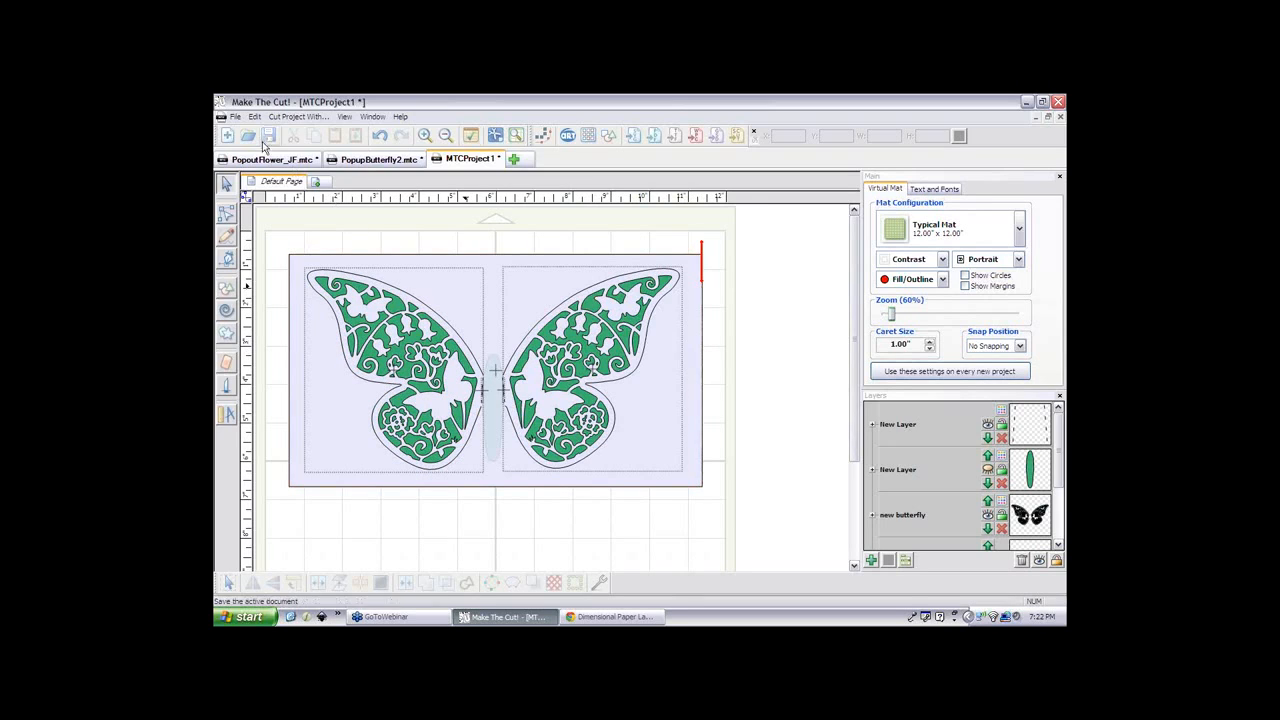
# - Examine the finished card photo and the butterfly cutting layout with its antennae in PopupButterfly2.mtc
pyautogui.click(362, 160)
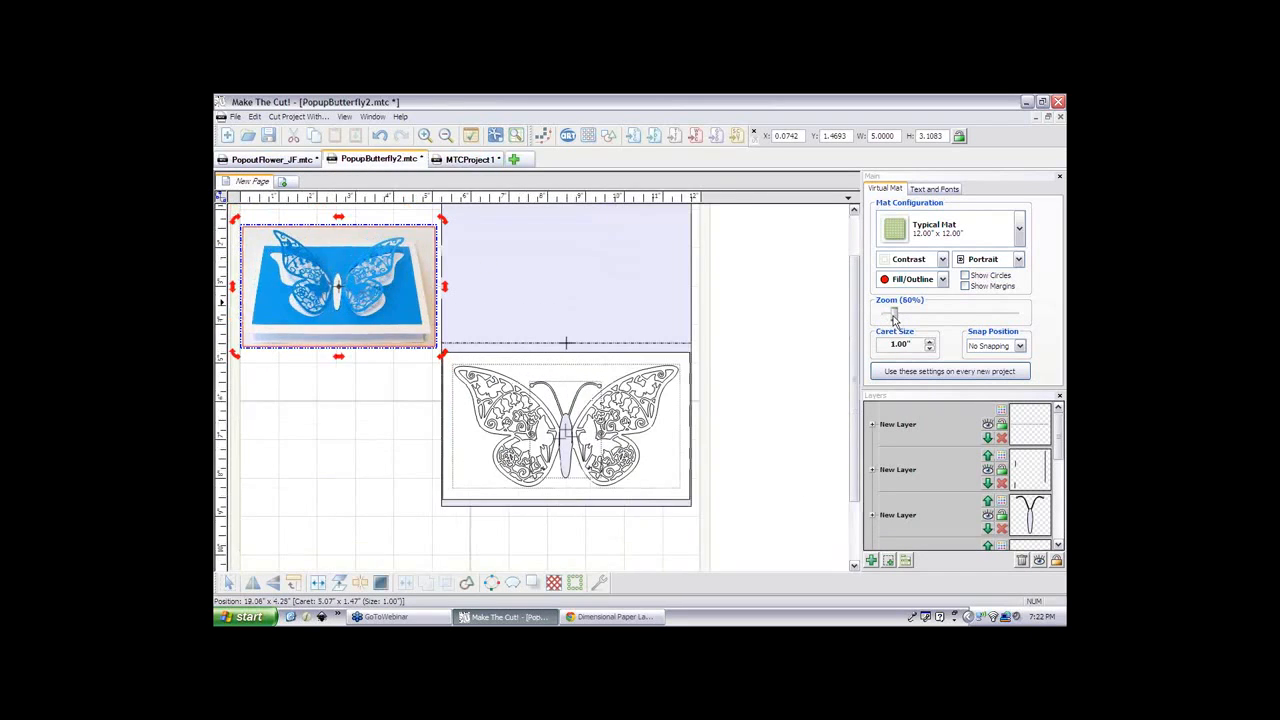
pyautogui.moveTo(890, 315); pyautogui.dragTo(853, 352)
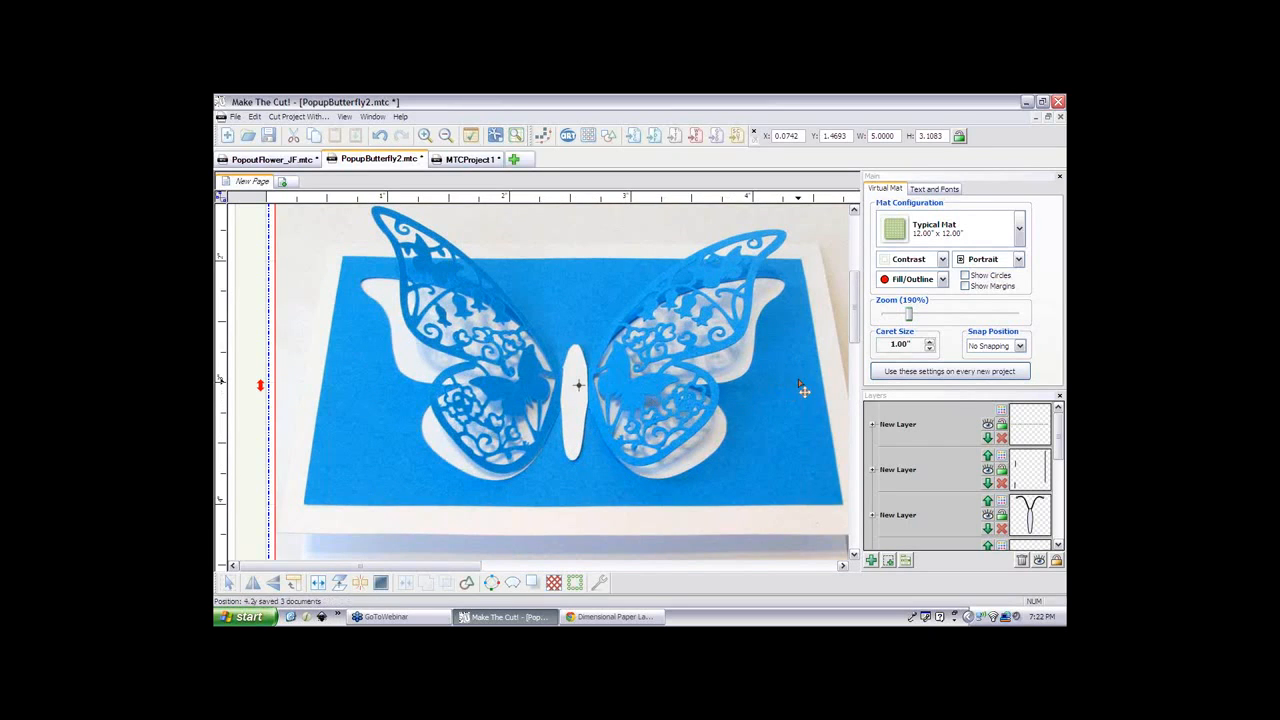
pyautogui.moveTo(855, 344); pyautogui.dragTo(897, 316)
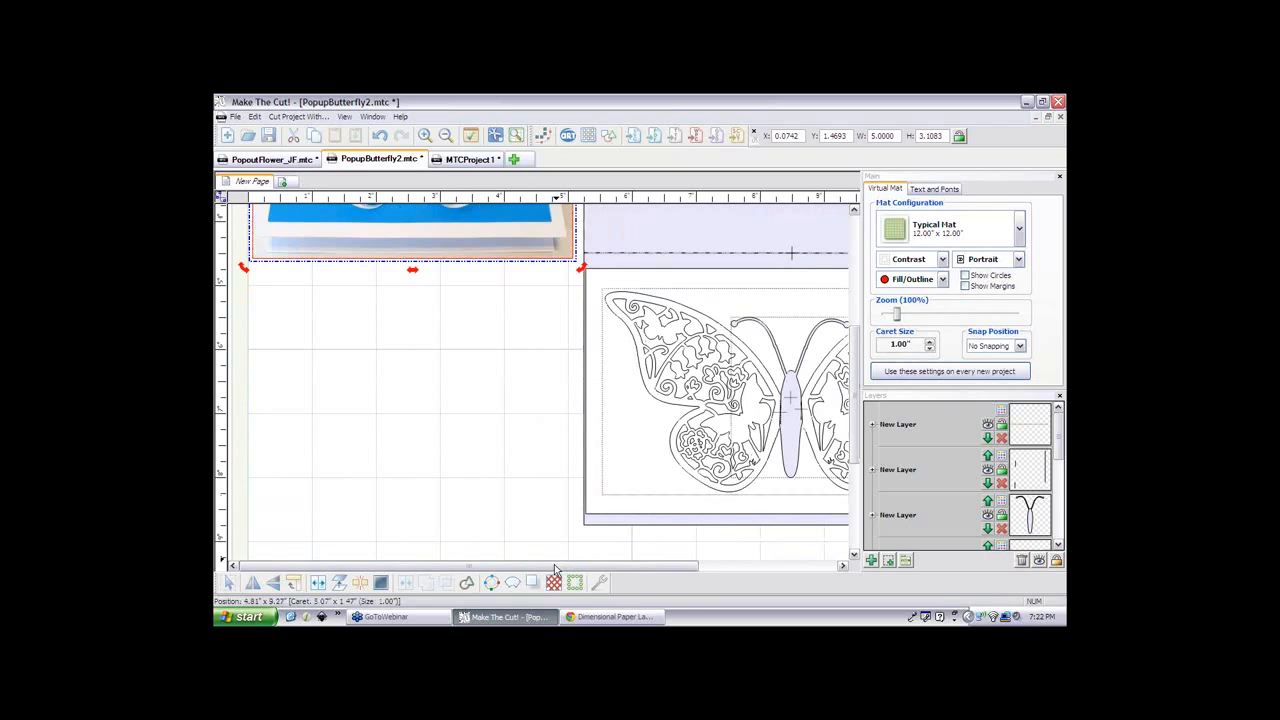
pyautogui.moveTo(556, 569); pyautogui.dragTo(636, 570)
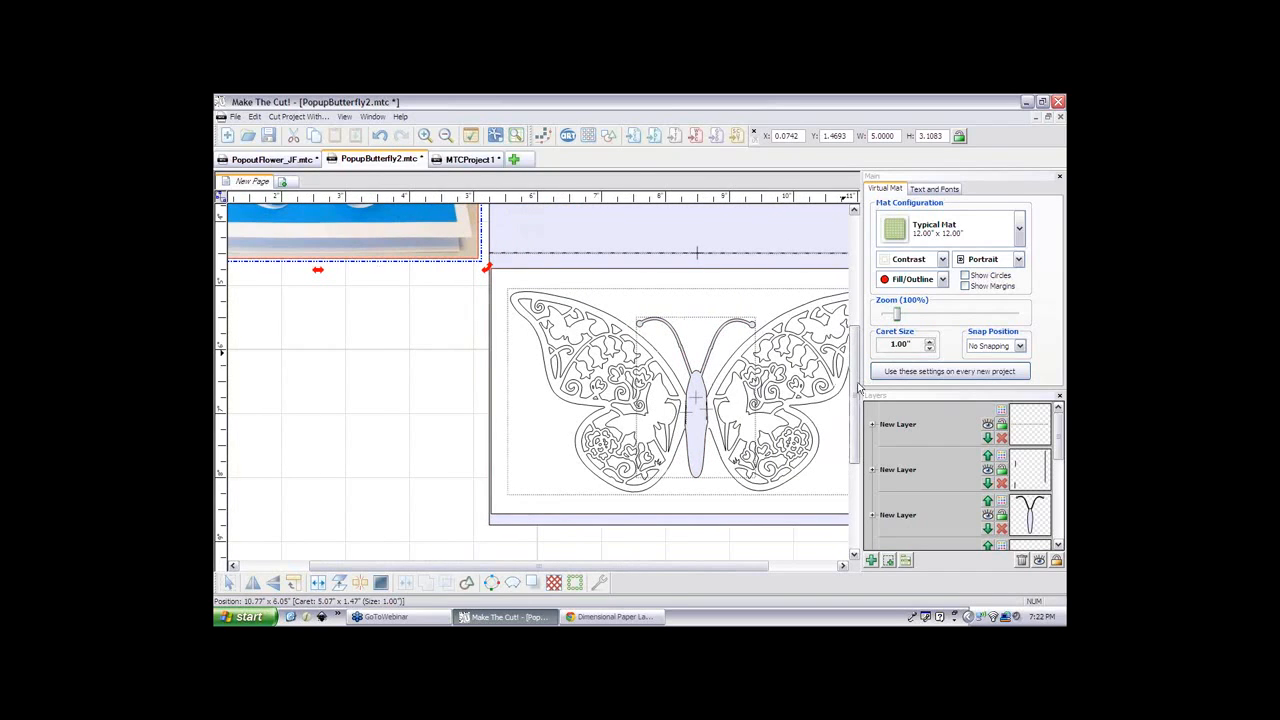
pyautogui.scroll(2, 858, 388)
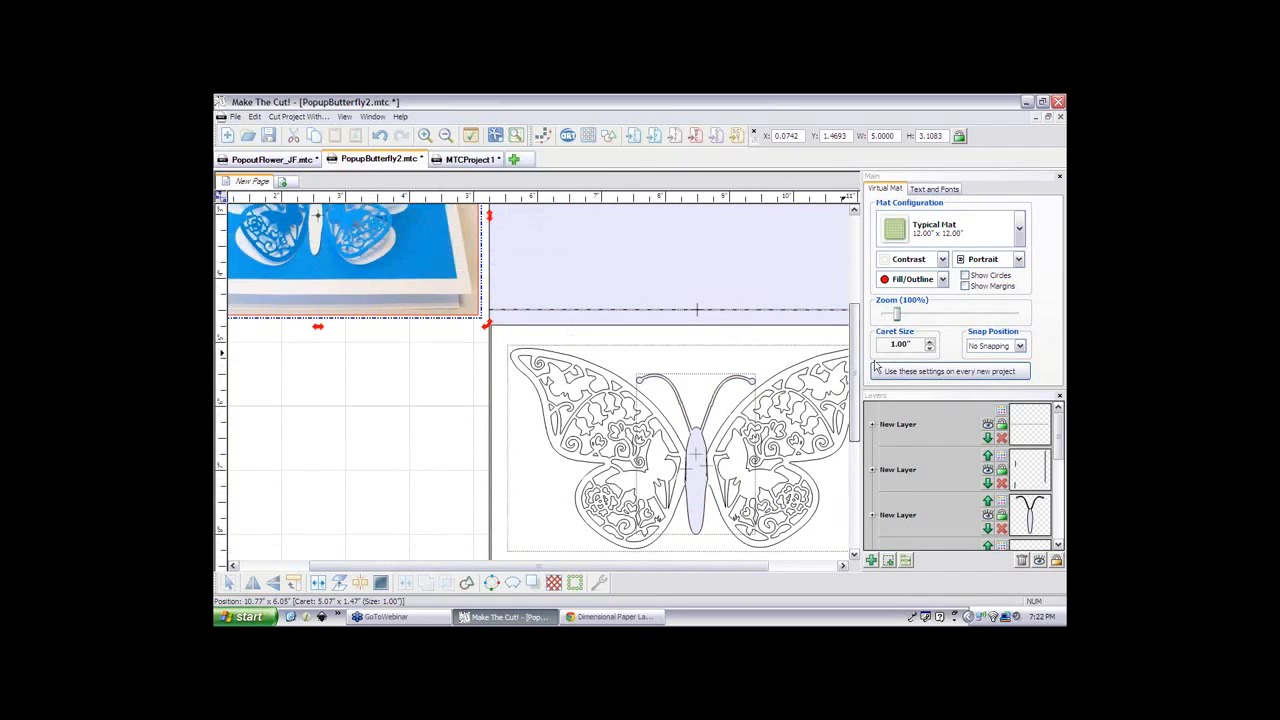
# - Return to MTCProject1, show the body layer, and hide the new butterfly and fold-line layers
pyautogui.click(470, 160)
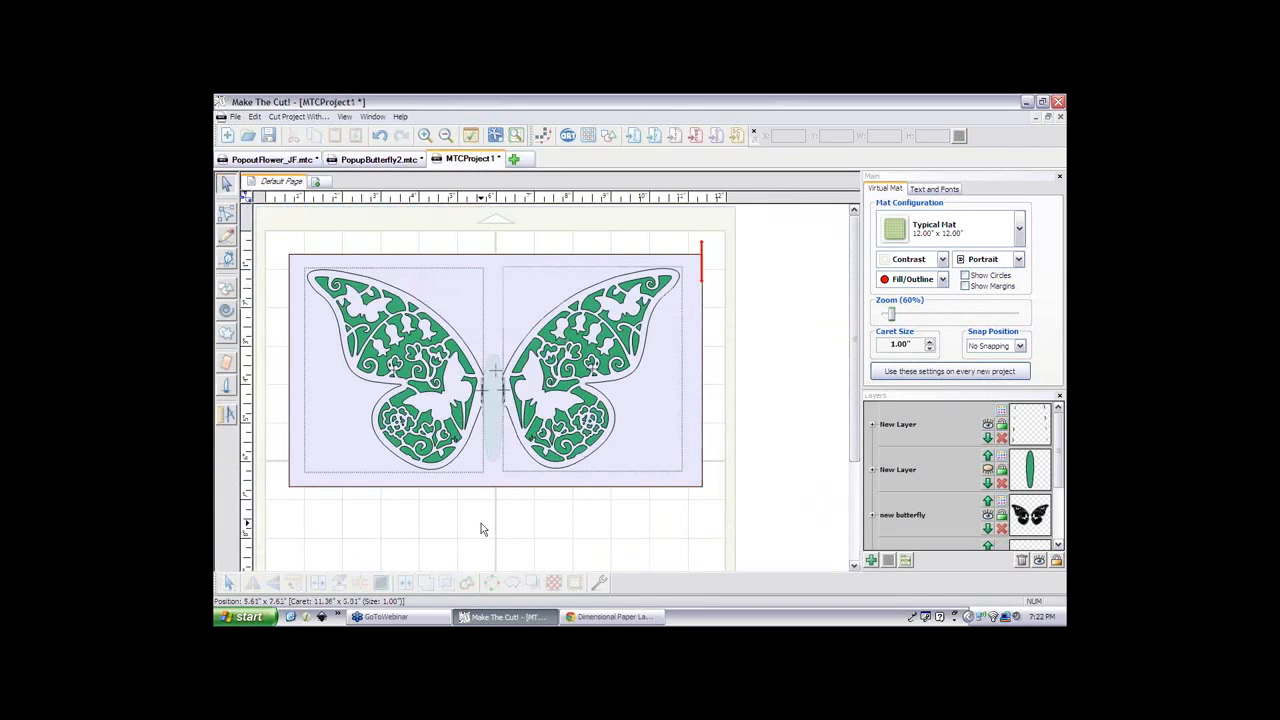
pyautogui.click(988, 469)
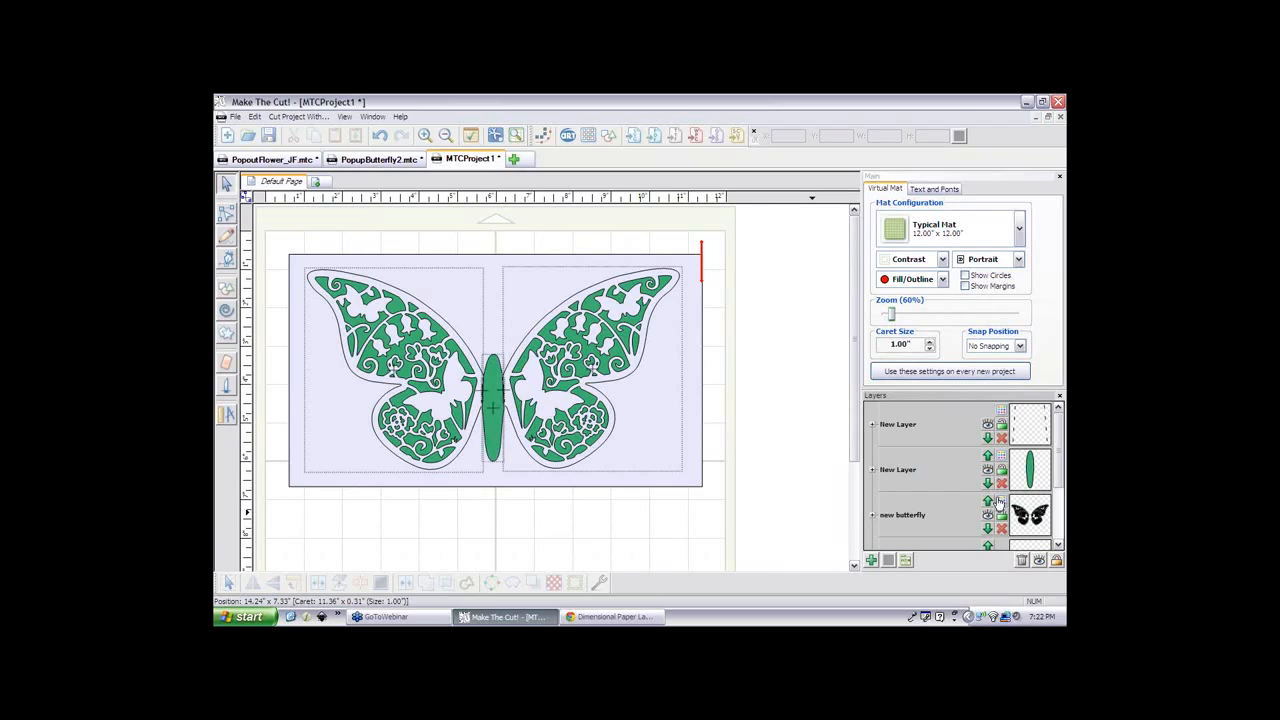
pyautogui.click(988, 515)
pyautogui.click(988, 424)
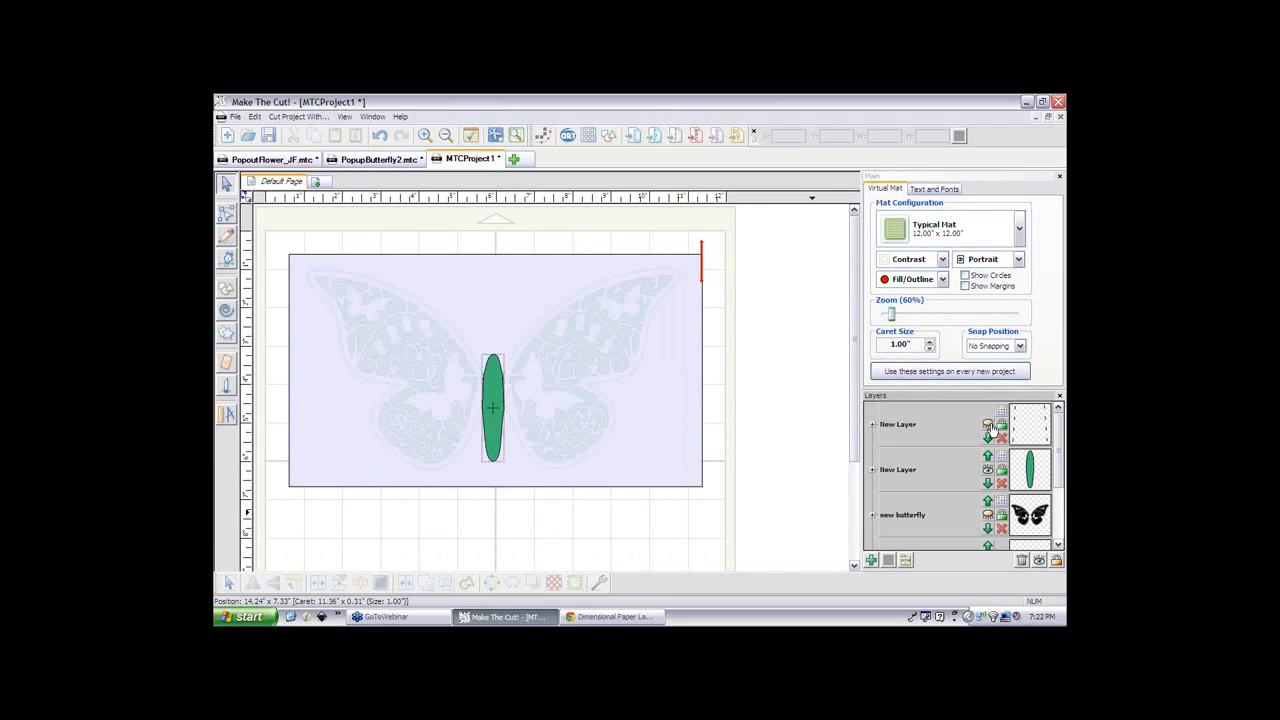
# - Draw a solid, round-ended 1 mm fat-path antenna about 0.93 by 1.74 inches, curving up and left from the body's top
pyautogui.click(227, 259)
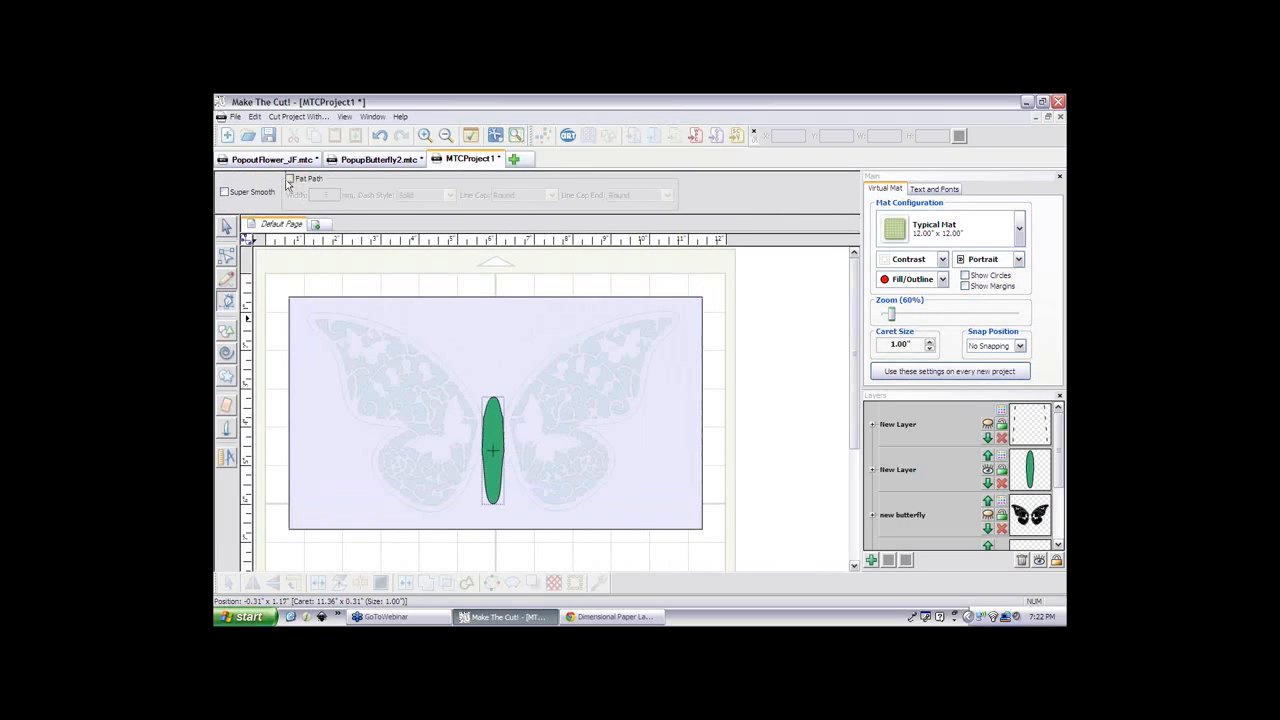
pyautogui.click(289, 179)
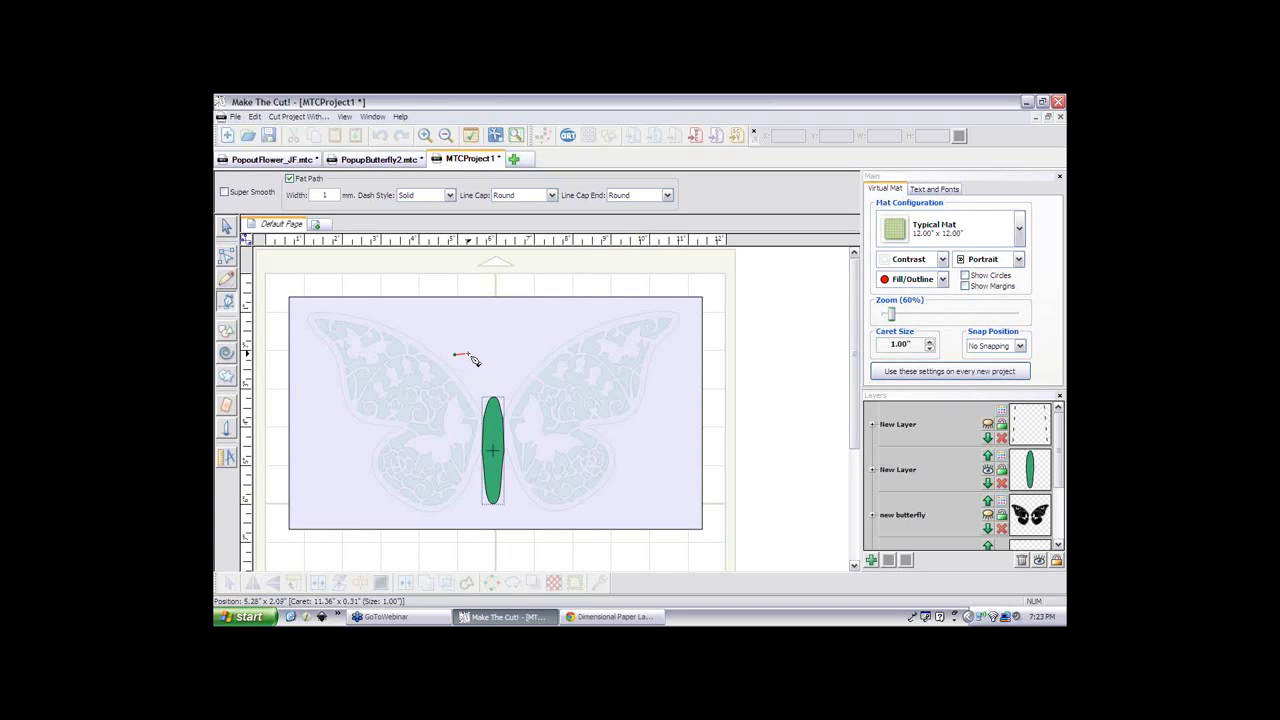
pyautogui.moveTo(470, 356); pyautogui.dragTo(481, 389)
pyautogui.doubleClick(493, 407)
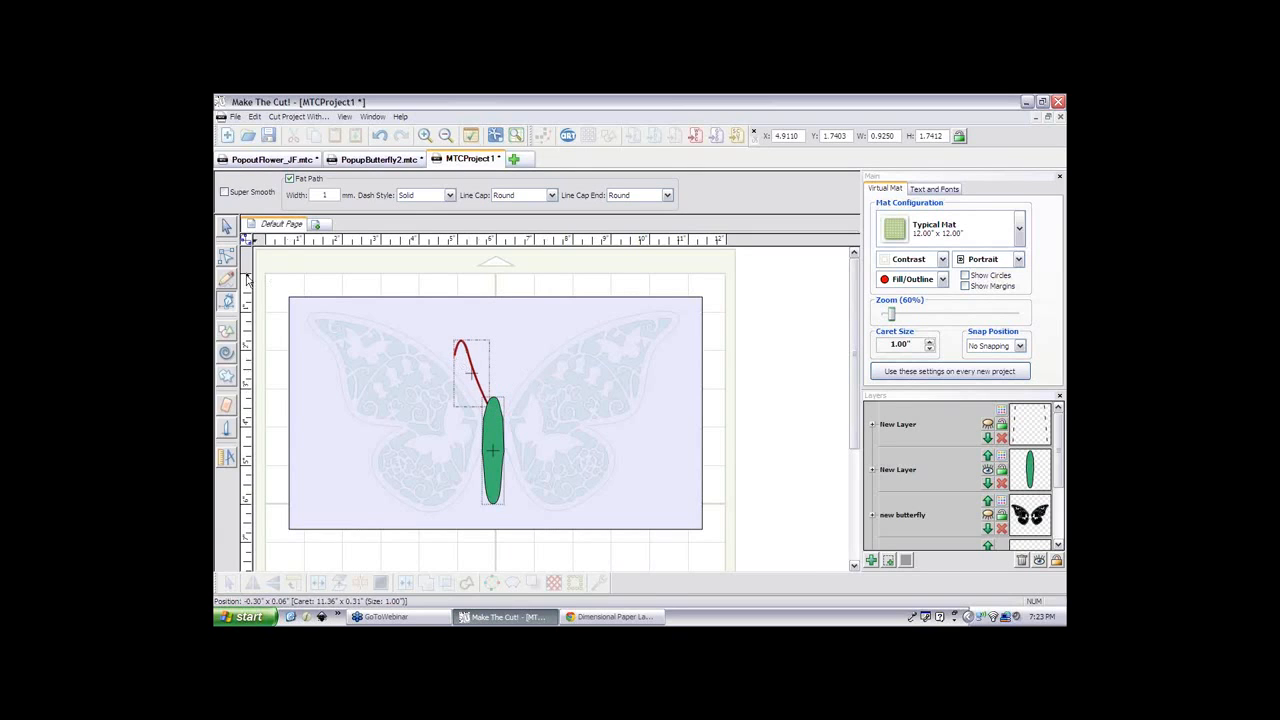
pyautogui.click(227, 228)
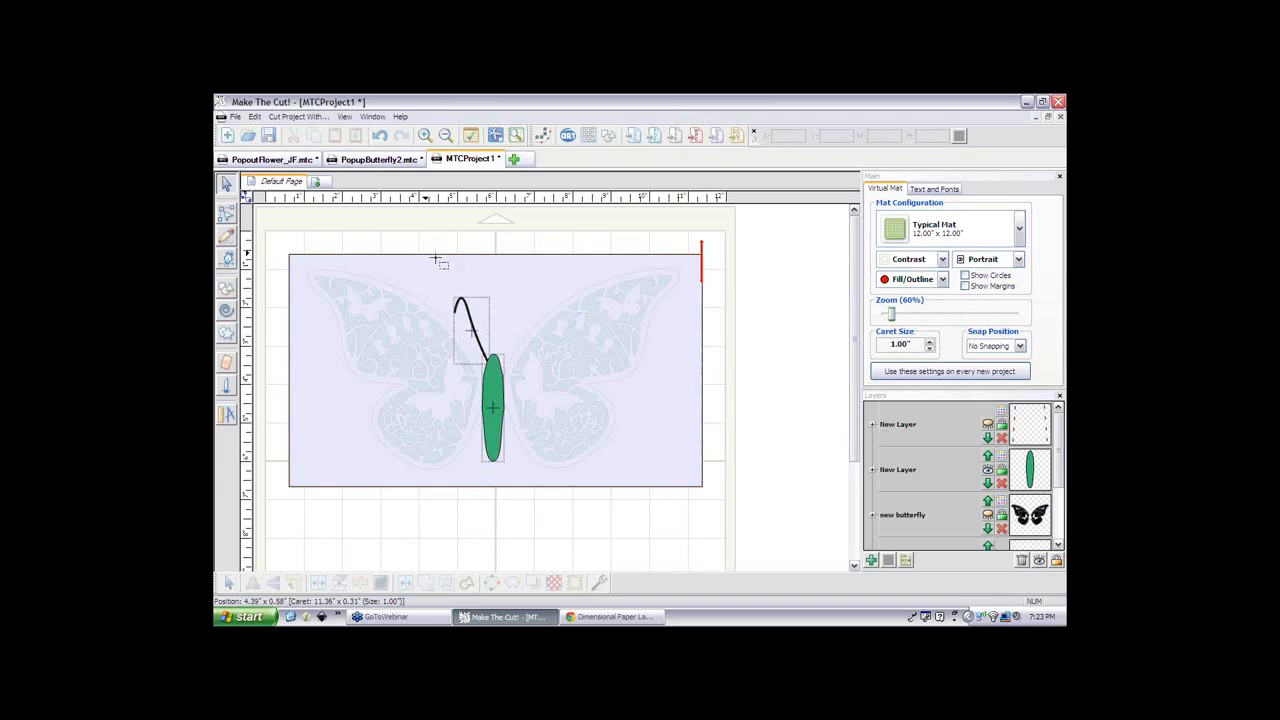
# - Duplicate the antenna, mirror the copy horizontally, and align it at the body's upper right, level with the original
pyautogui.moveTo(425, 231); pyautogui.dragTo(515, 350)
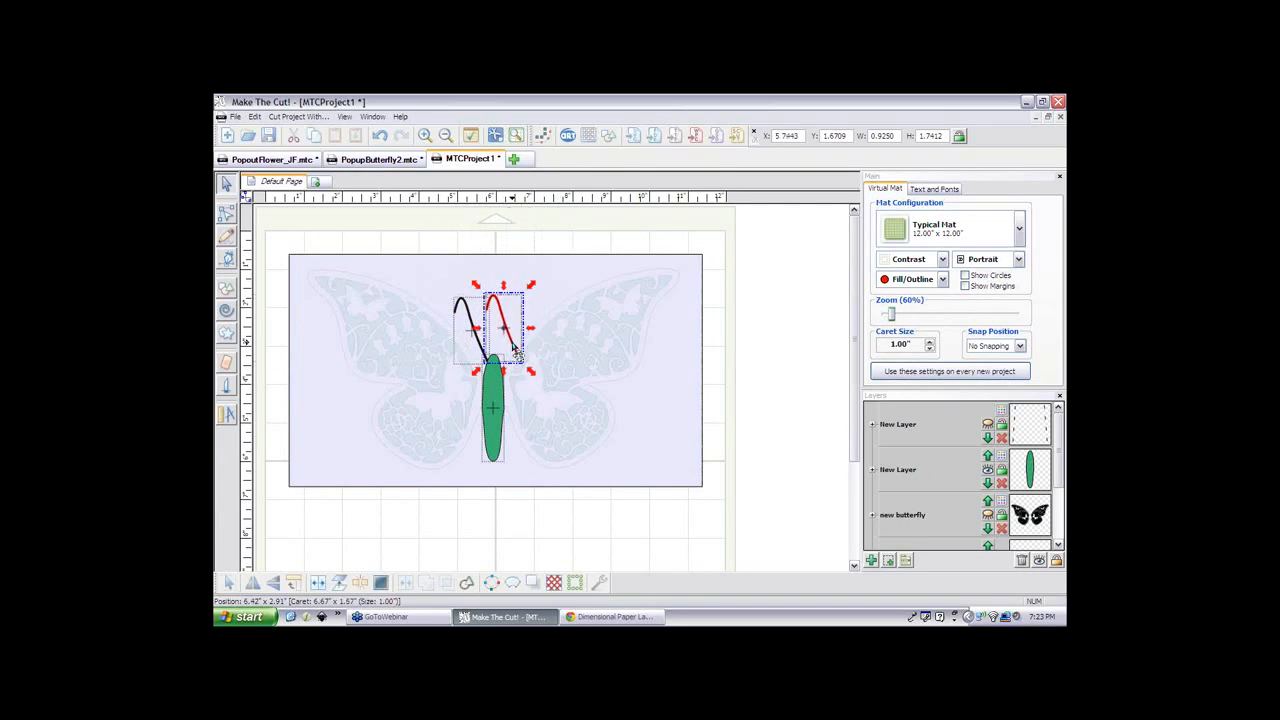
pyautogui.click(270, 583)
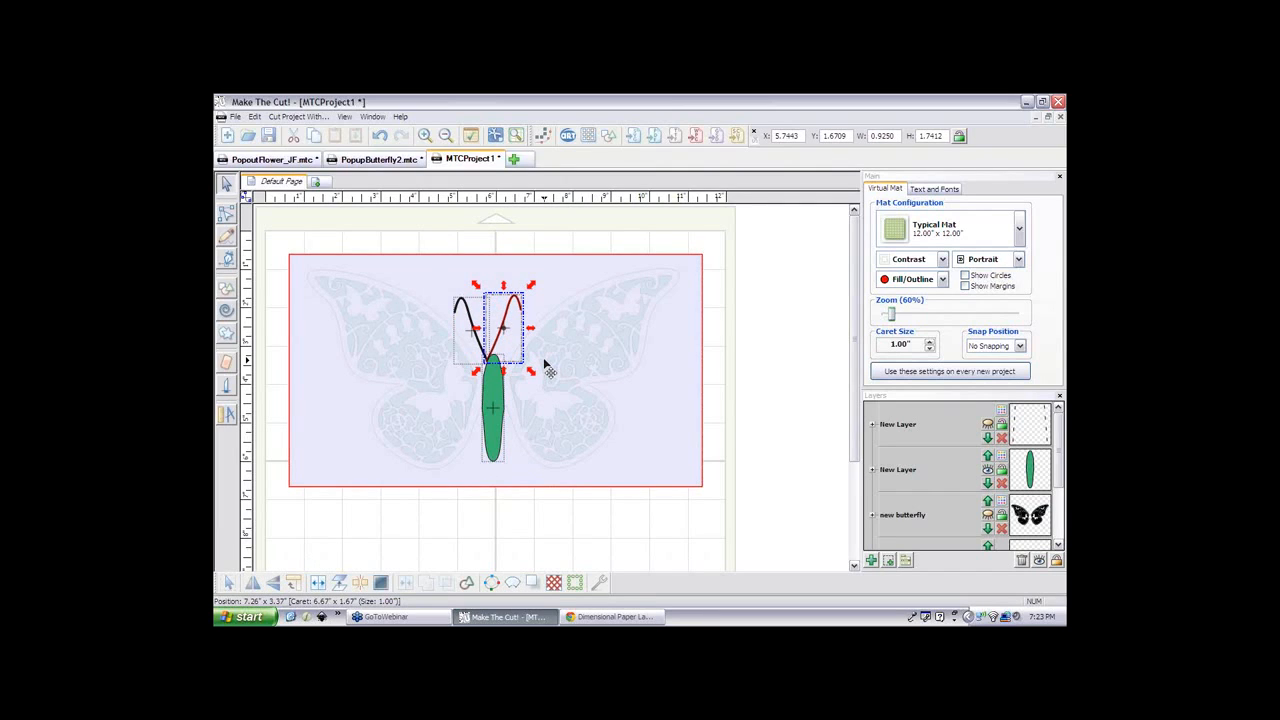
pyautogui.press('Right')
pyautogui.press('Right')
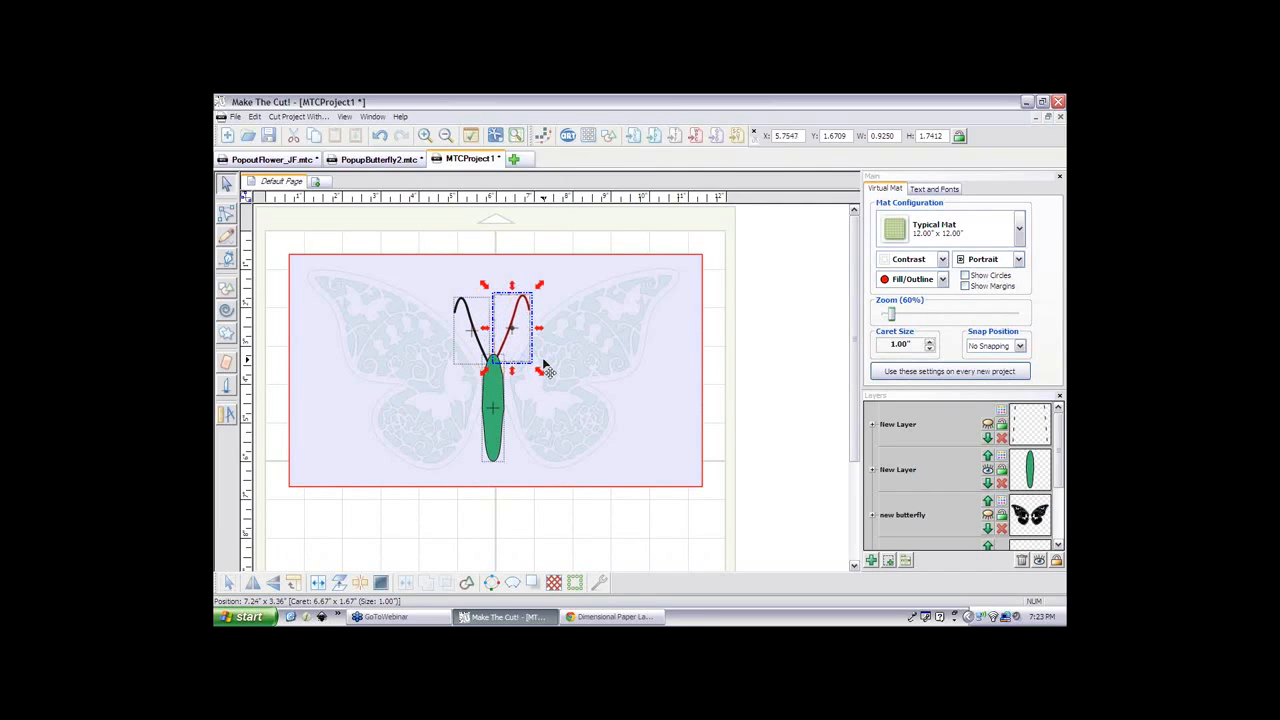
pyautogui.press('Down')
pyautogui.press('Down')
pyautogui.press('Down')
pyautogui.press('Down')
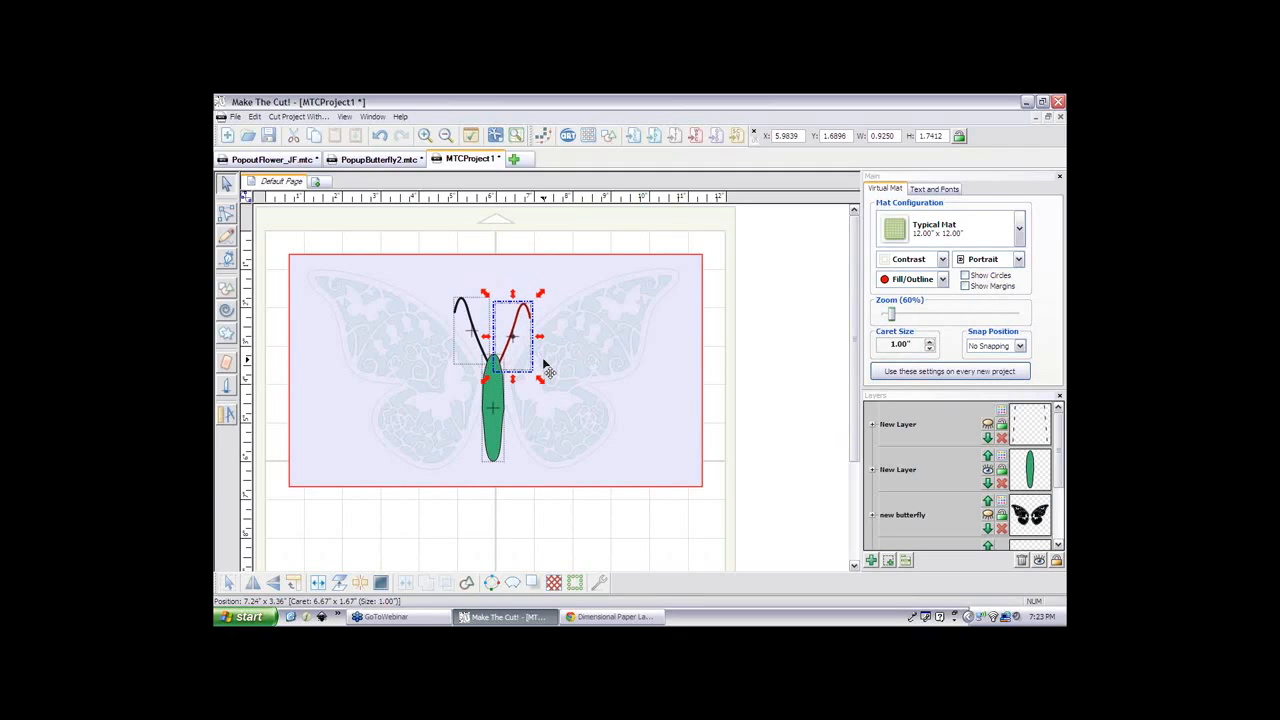
pyautogui.press('Up')
pyautogui.press('Up')
pyautogui.press('Up')
pyautogui.press('Up')
pyautogui.press('Up')
pyautogui.press('Up')
pyautogui.press('Up')
pyautogui.press('Up')
pyautogui.press('Up')
pyautogui.press('Up')
pyautogui.press('Up')
pyautogui.press('Up')
pyautogui.press('Up')
pyautogui.press('Up')
pyautogui.press('Up')
pyautogui.press('Up')
pyautogui.press('Up')
pyautogui.press('Up')
pyautogui.press('Up')
pyautogui.press('Up')
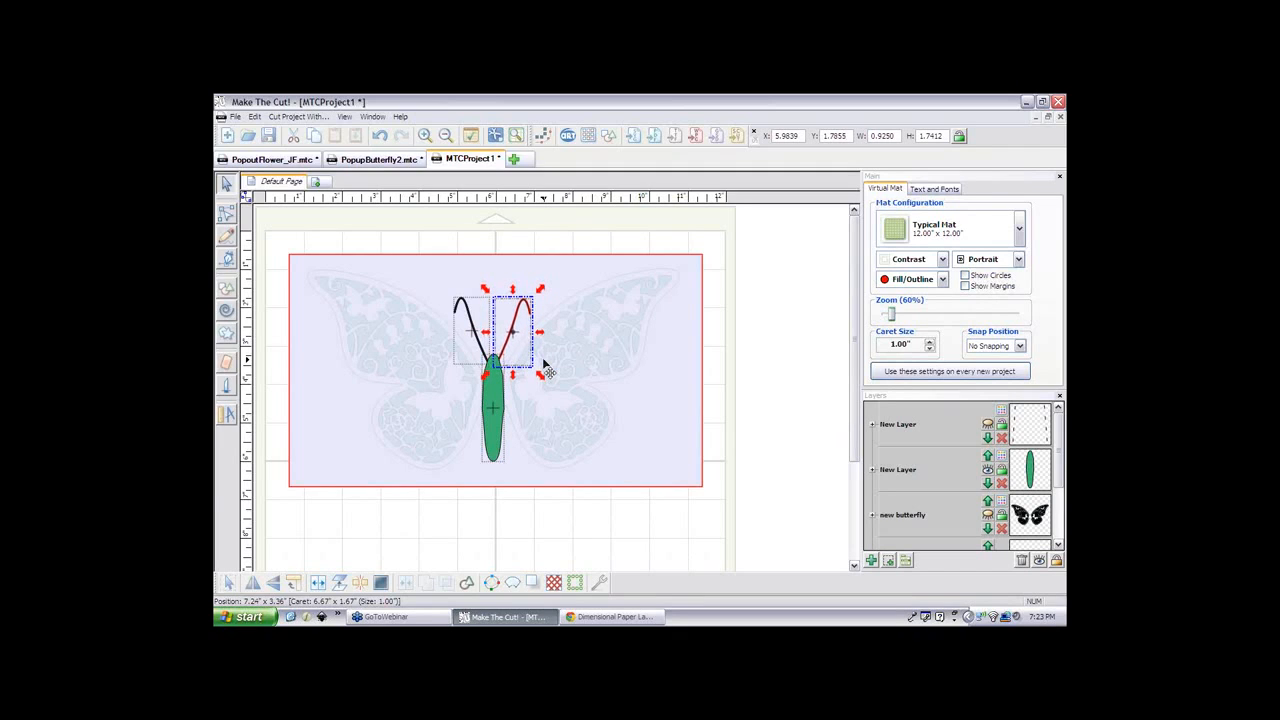
pyautogui.click(738, 426)
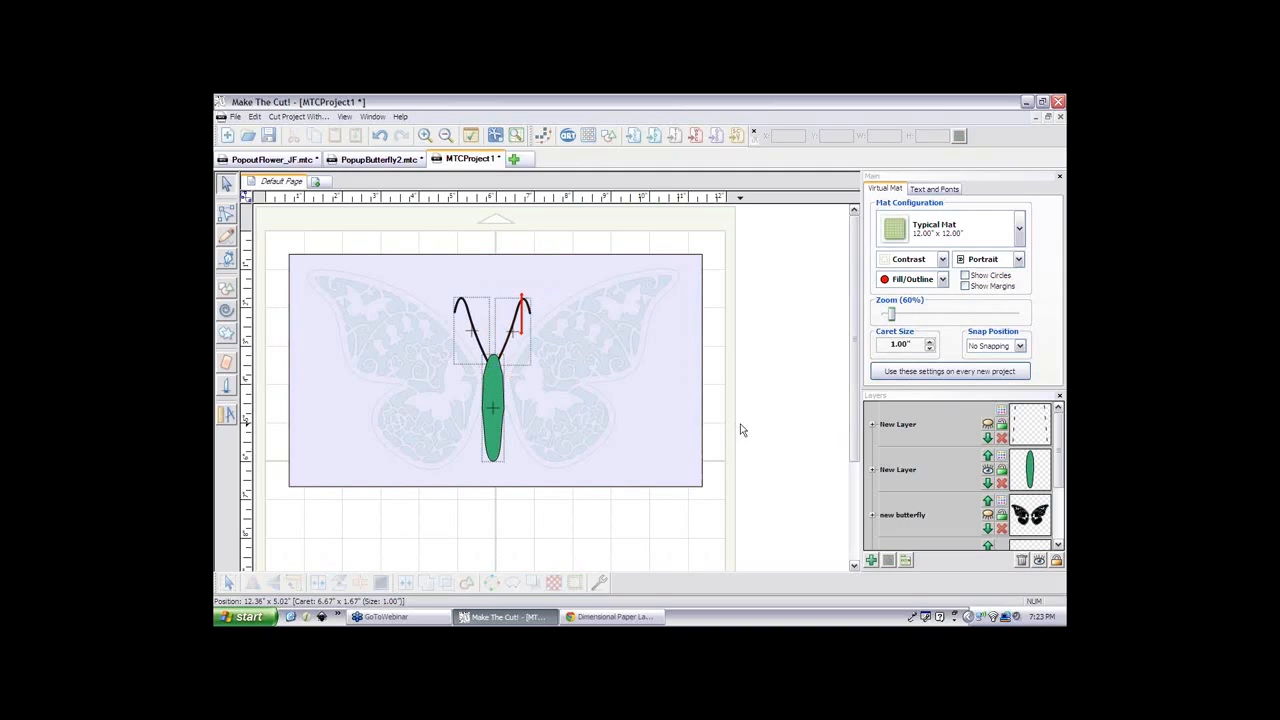
# - Find the Circle (Generic) basic shape and add it to the project
pyautogui.click(607, 131)
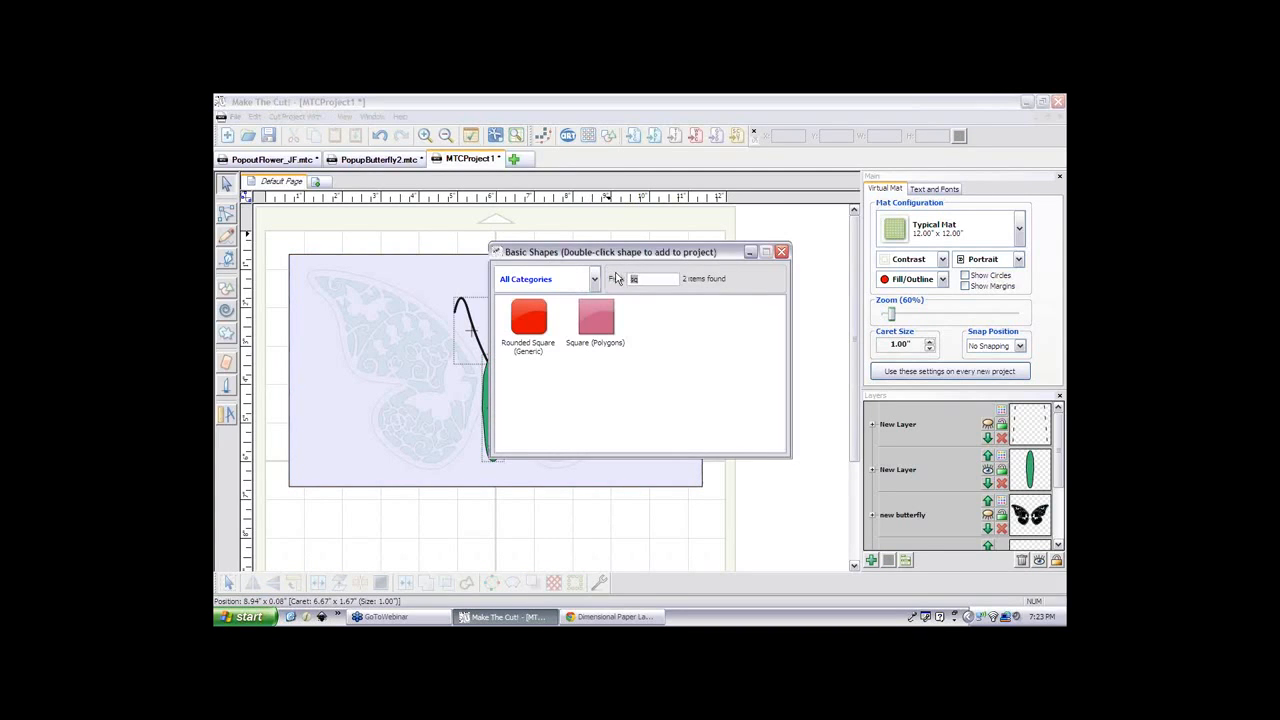
pyautogui.write('c')
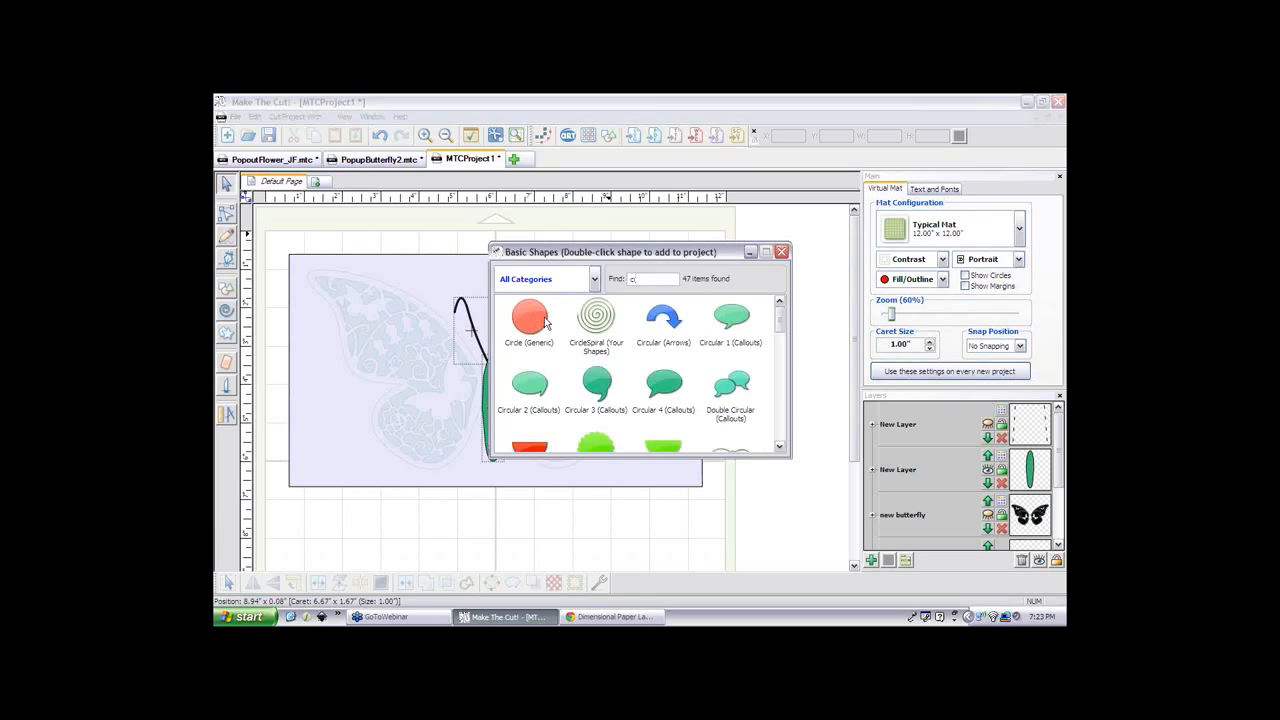
pyautogui.doubleClick(545, 322)
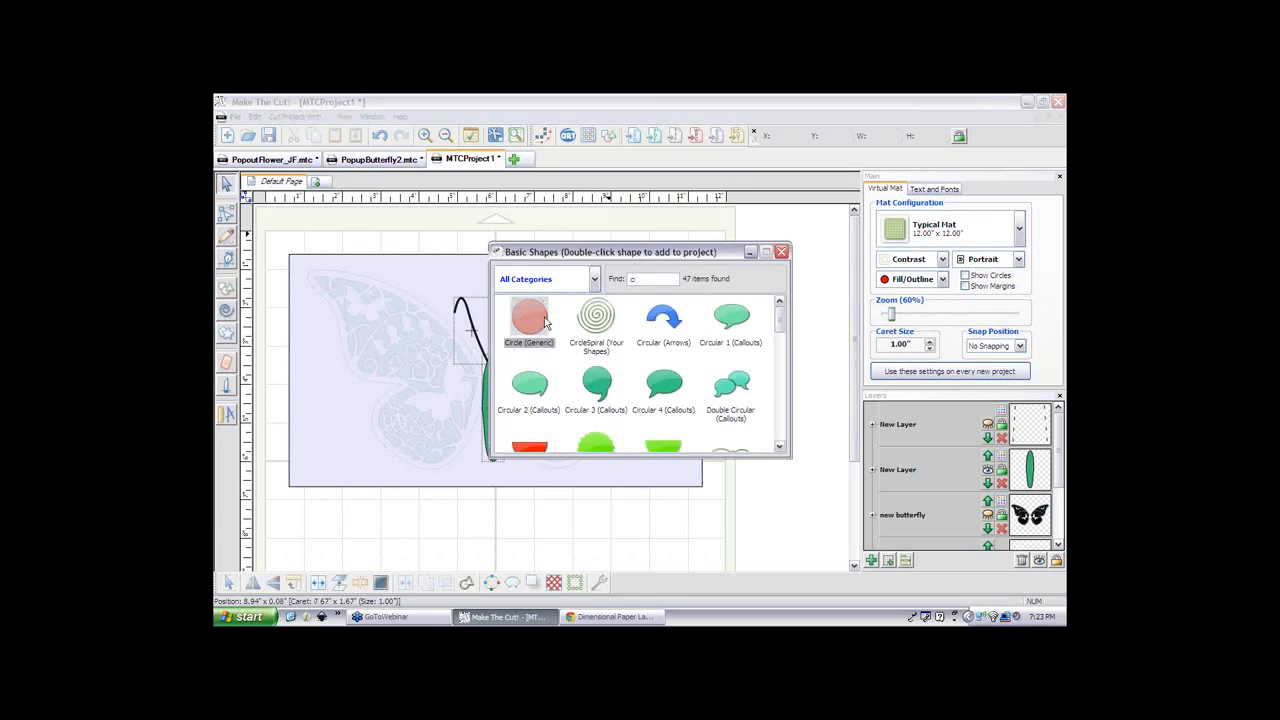
pyautogui.click(781, 252)
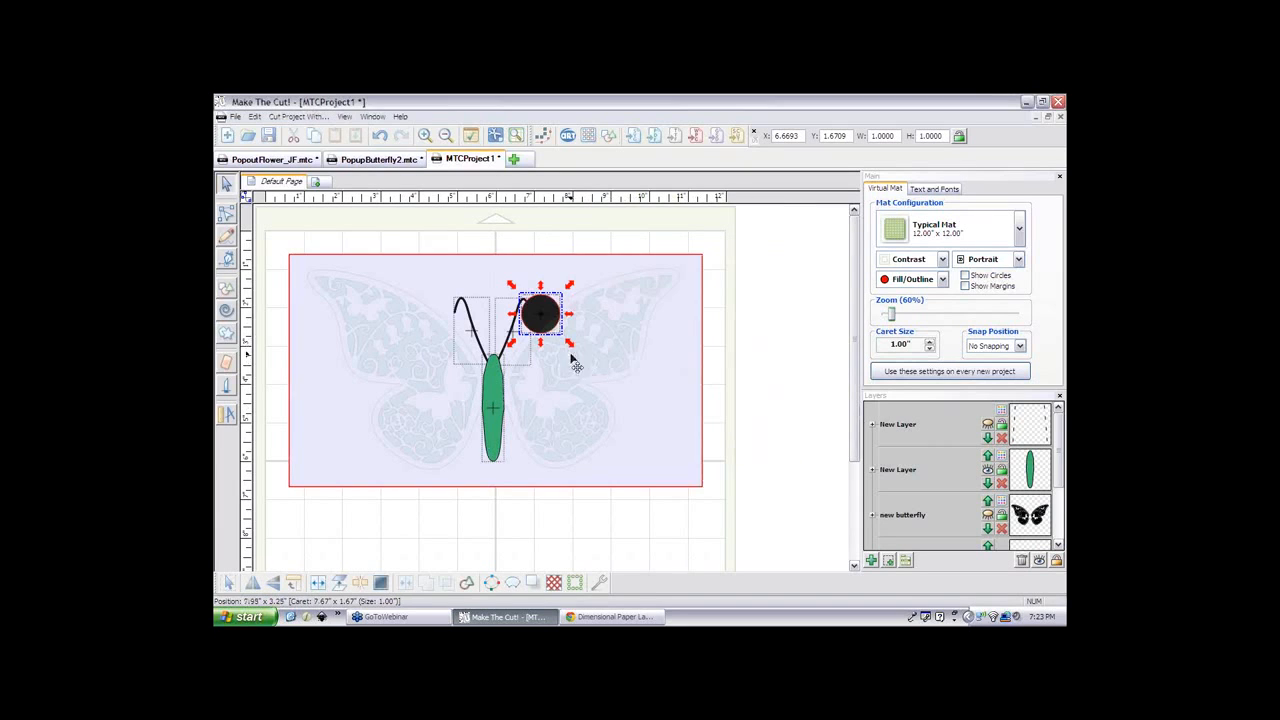
# - Shrink the circle to about 0.15 by 0.18 inches at the right antenna's tip and place a copy on the left antenna's tip
pyautogui.moveTo(570, 345); pyautogui.dragTo(553, 325)
pyautogui.press('Down')
pyautogui.press('Down')
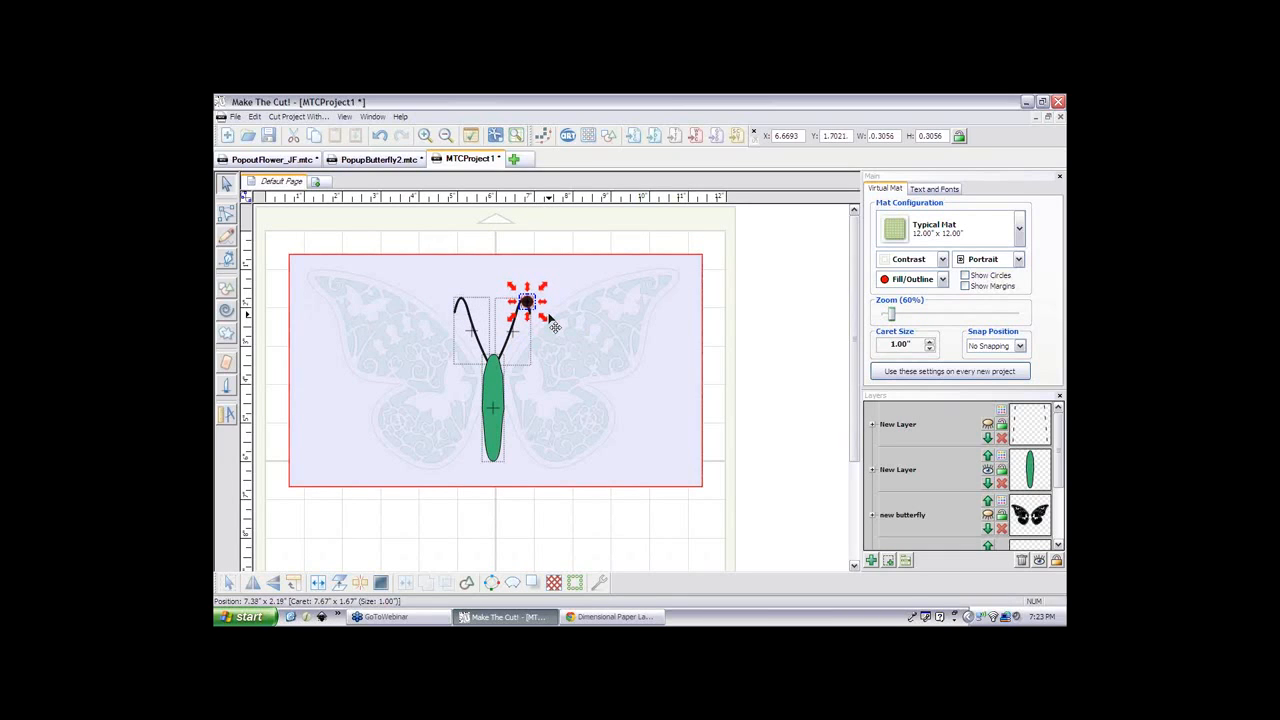
pyautogui.press('Down')
pyautogui.press('Down')
pyautogui.press('Right')
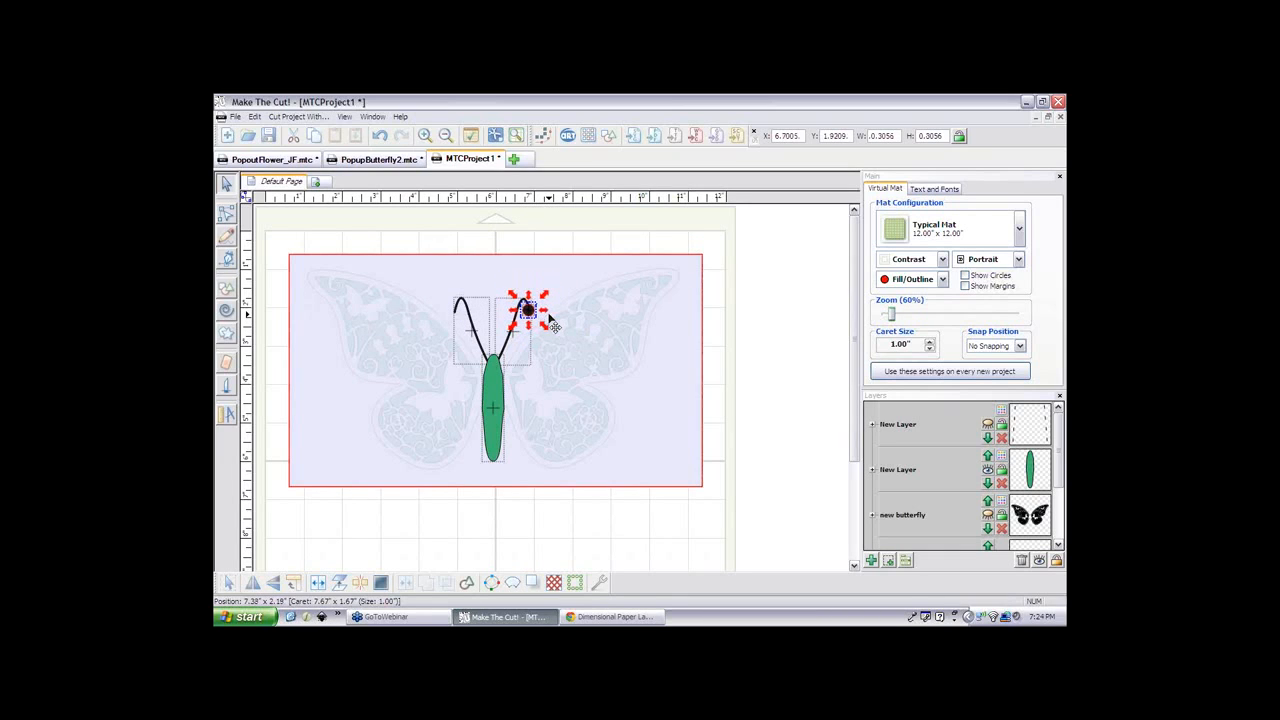
pyautogui.moveTo(550, 323); pyautogui.dragTo(545, 320)
pyautogui.moveTo(791, 337); pyautogui.dragTo(464, 324)
pyautogui.press('Left')
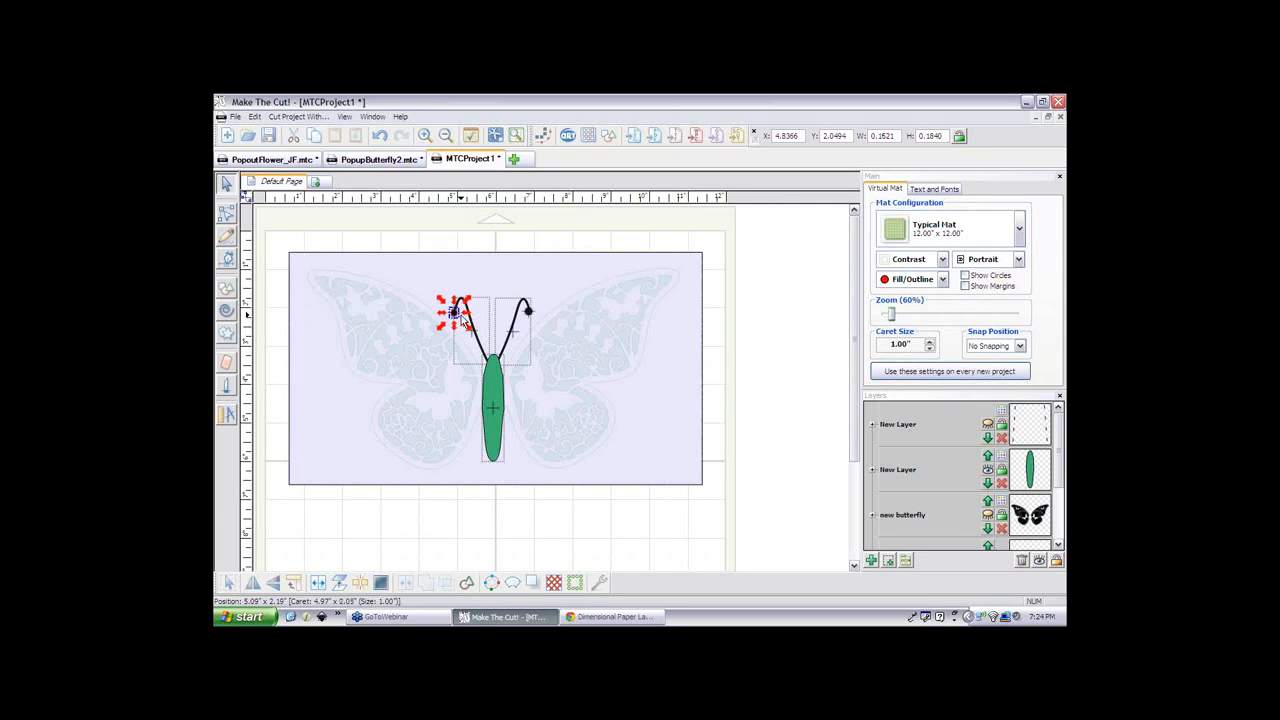
# - Weld the body, antennae and tip circles into one shape, and show the fold-line and new butterfly layers again
pyautogui.moveTo(419, 228); pyautogui.dragTo(576, 502)
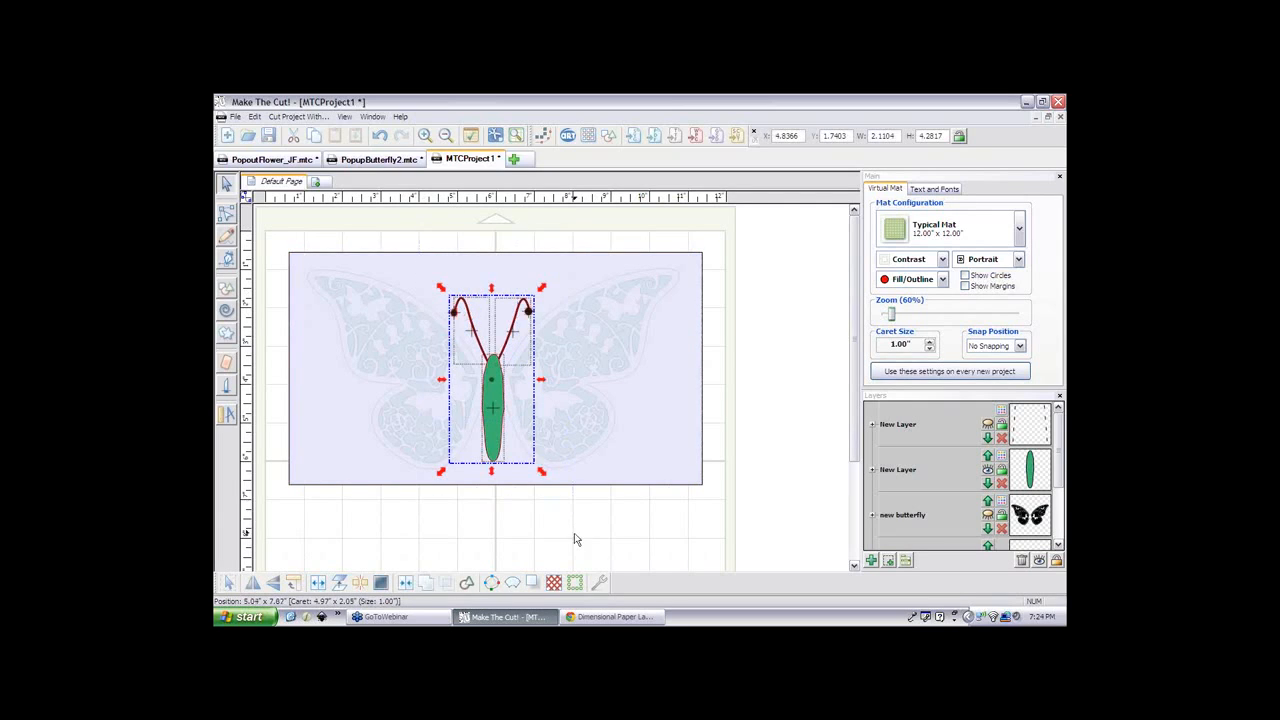
pyautogui.click(429, 583)
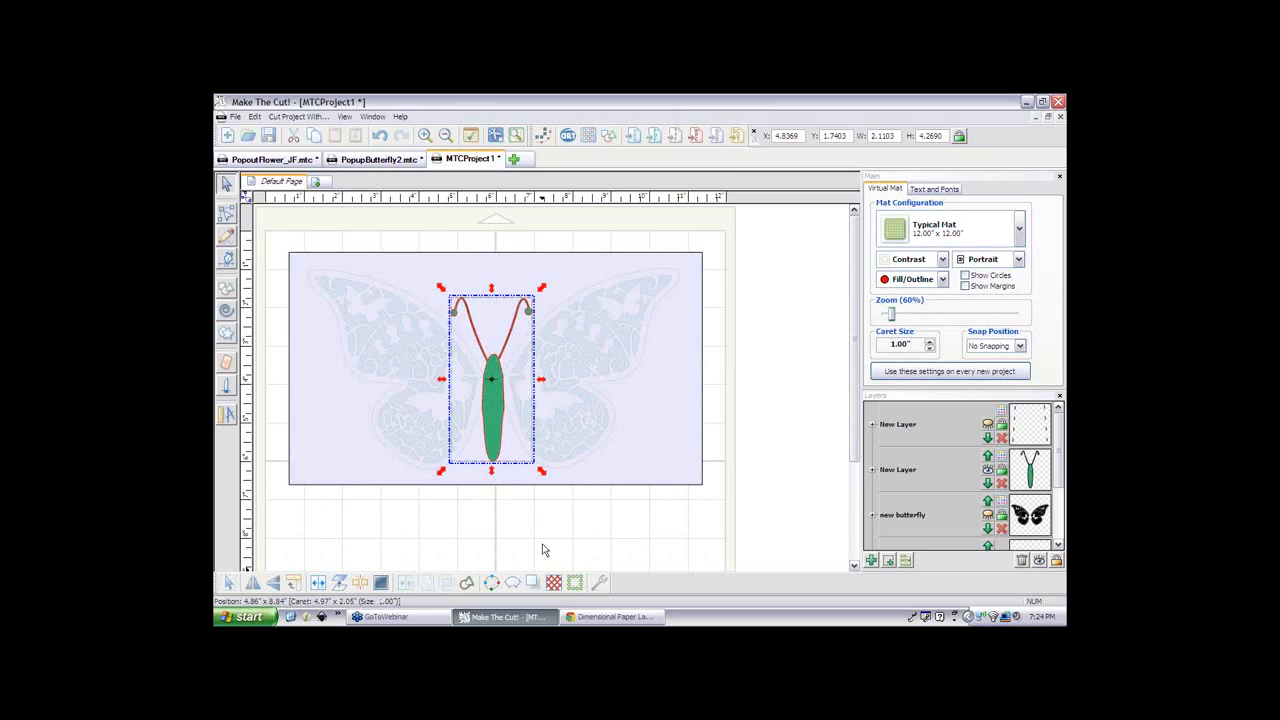
pyautogui.click(585, 515)
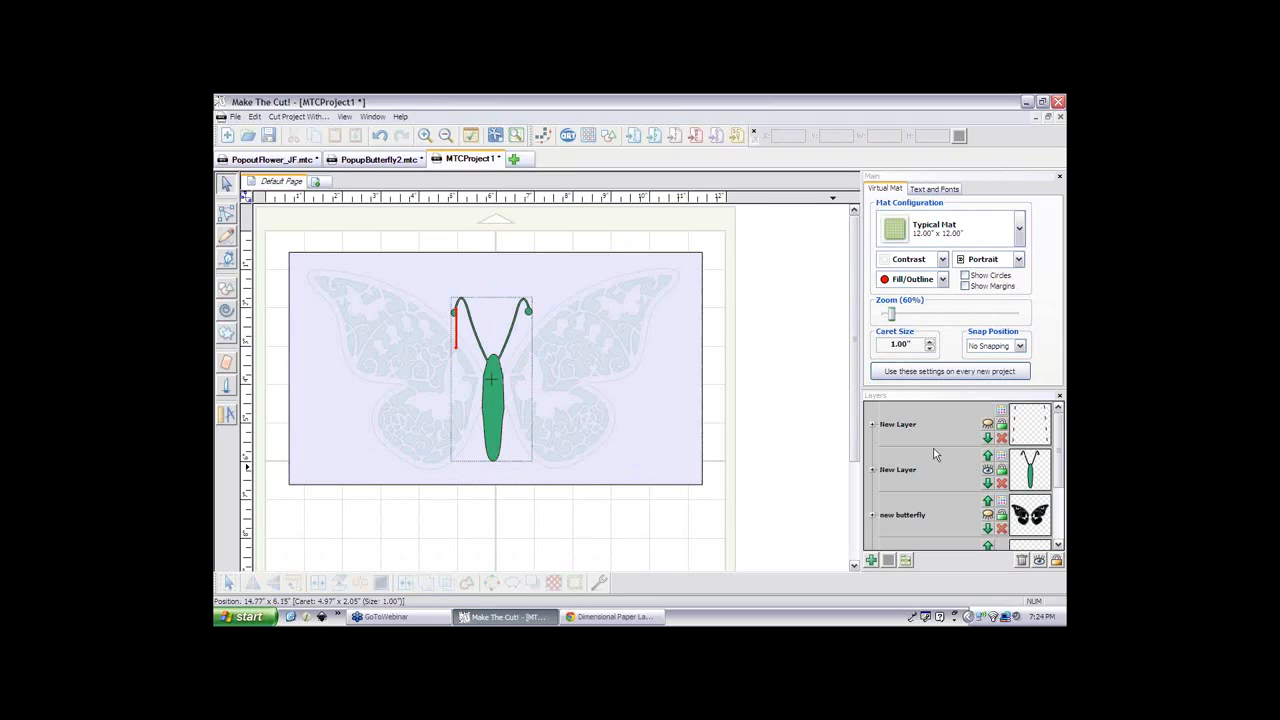
pyautogui.click(989, 427)
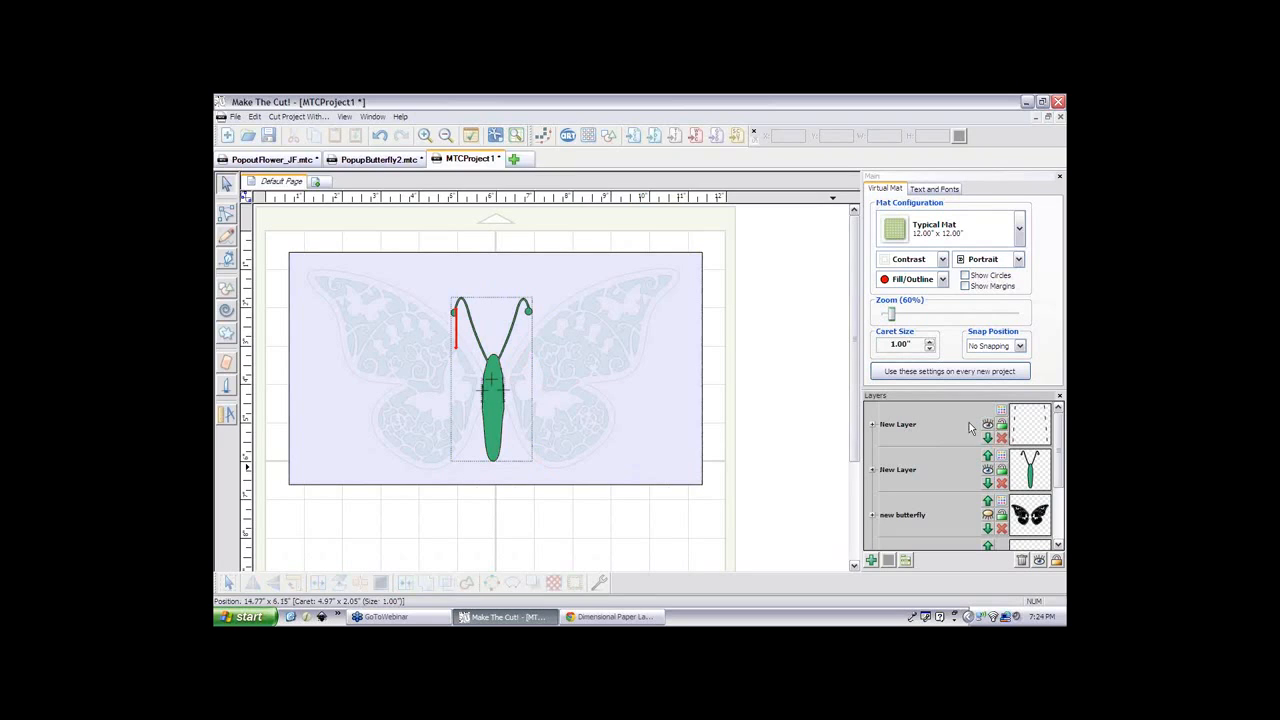
pyautogui.click(988, 514)
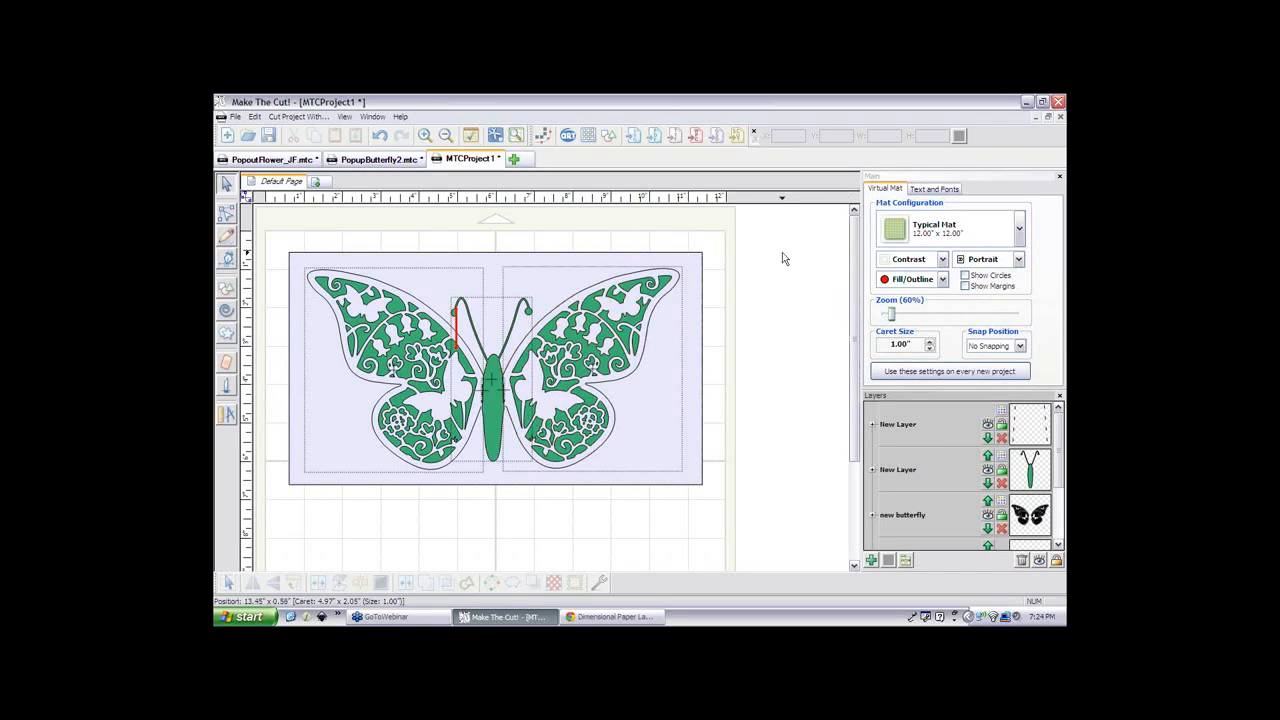
# - Examine the finished card photo and flower layout on the default page of PopoutFlower_JF.mtc
pyautogui.click(270, 159)
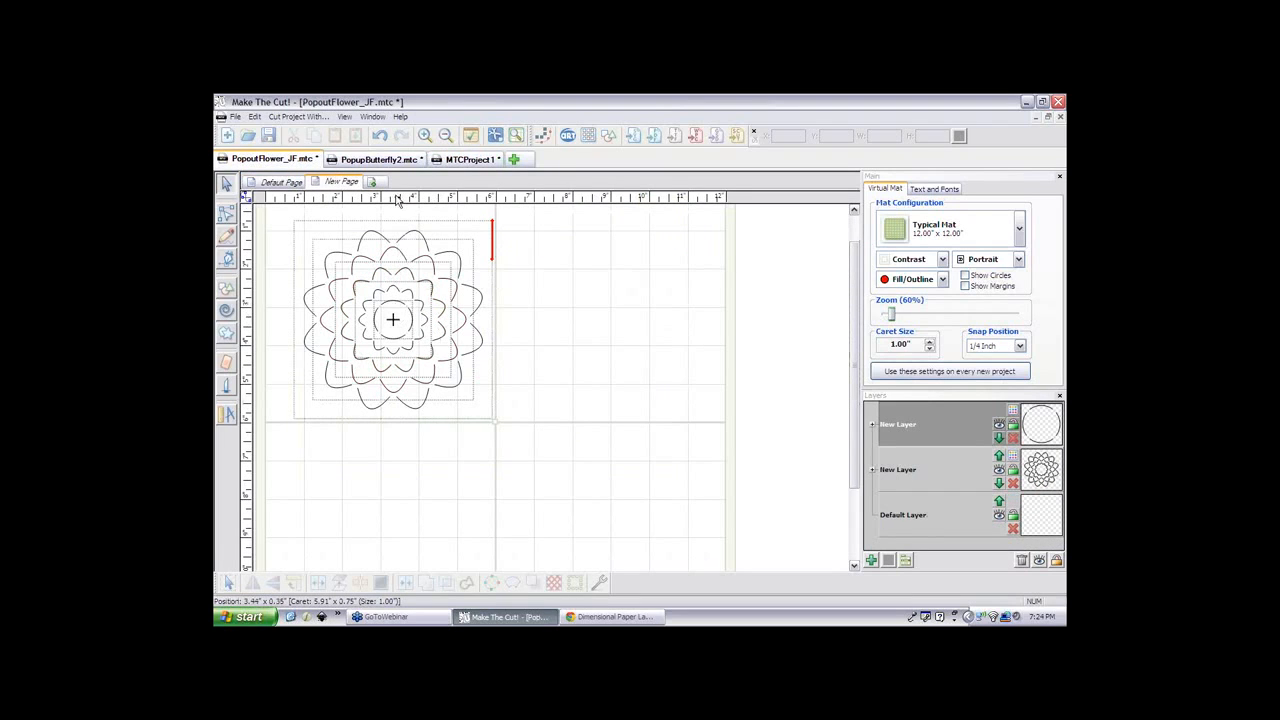
pyautogui.click(281, 183)
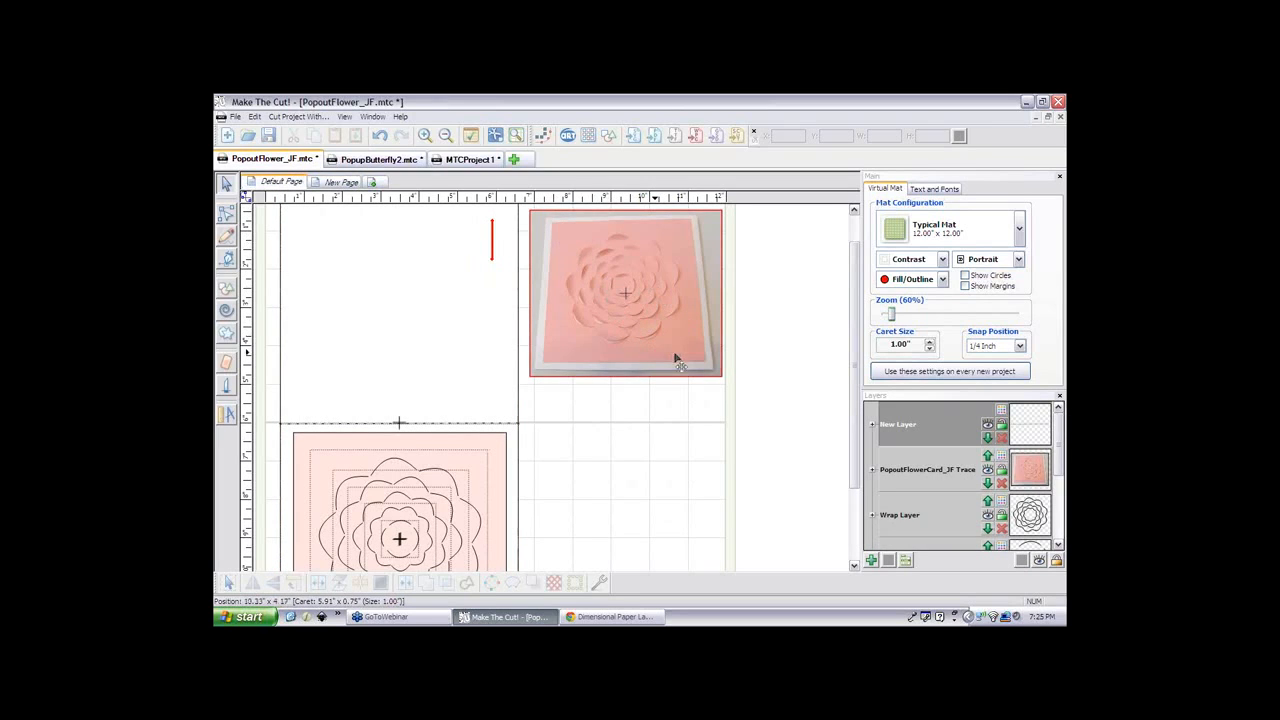
pyautogui.moveTo(854, 353); pyautogui.dragTo(866, 302)
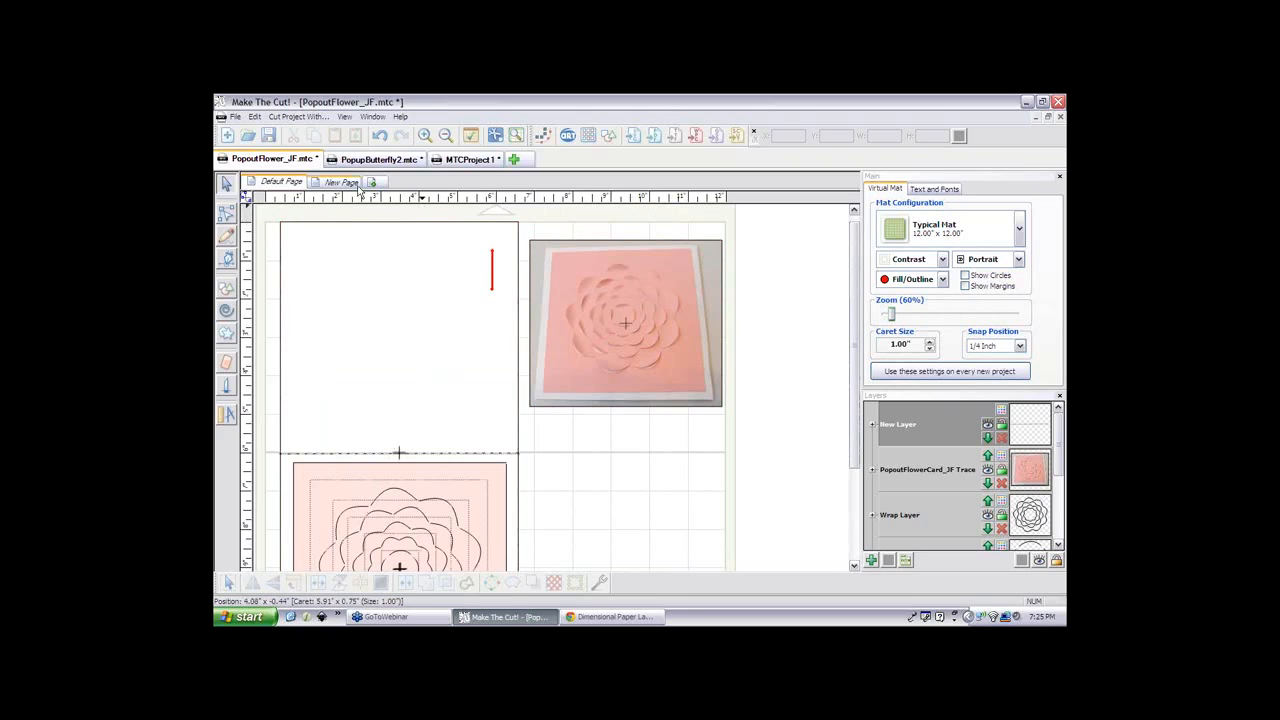
# - Add a page named New Page to the project and set the mat colour to Green
pyautogui.click(387, 187)
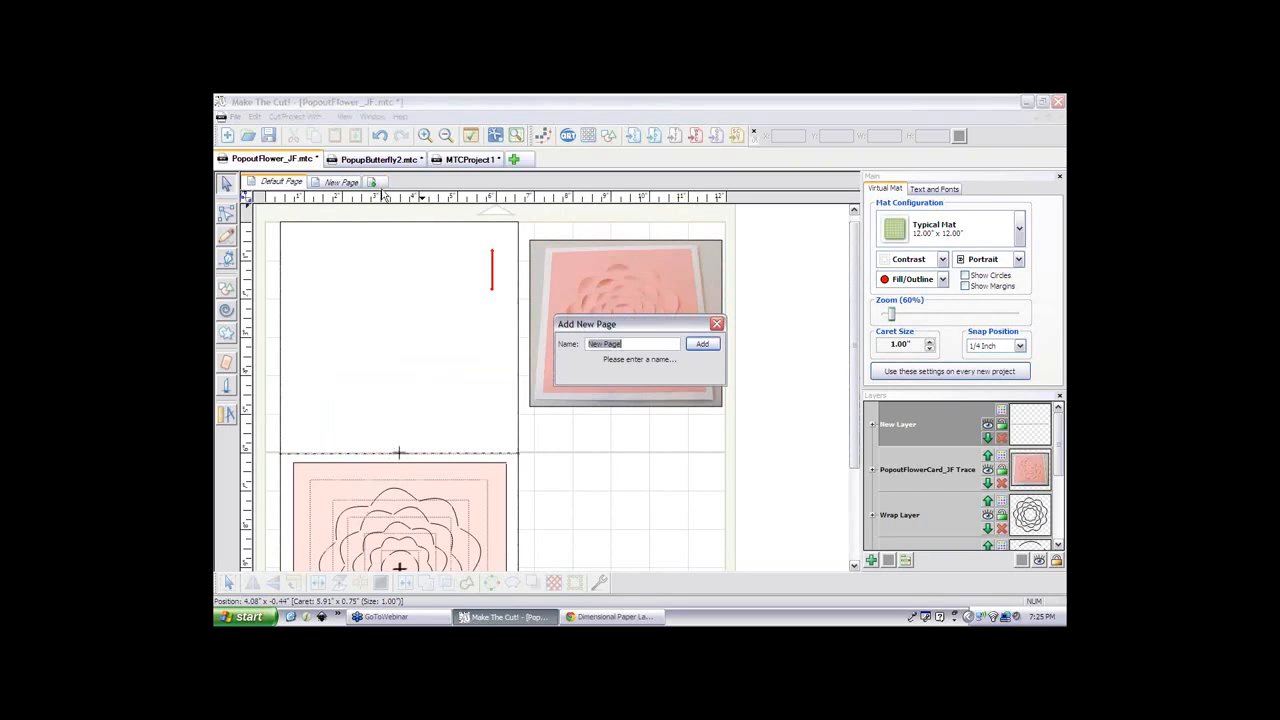
pyautogui.click(700, 345)
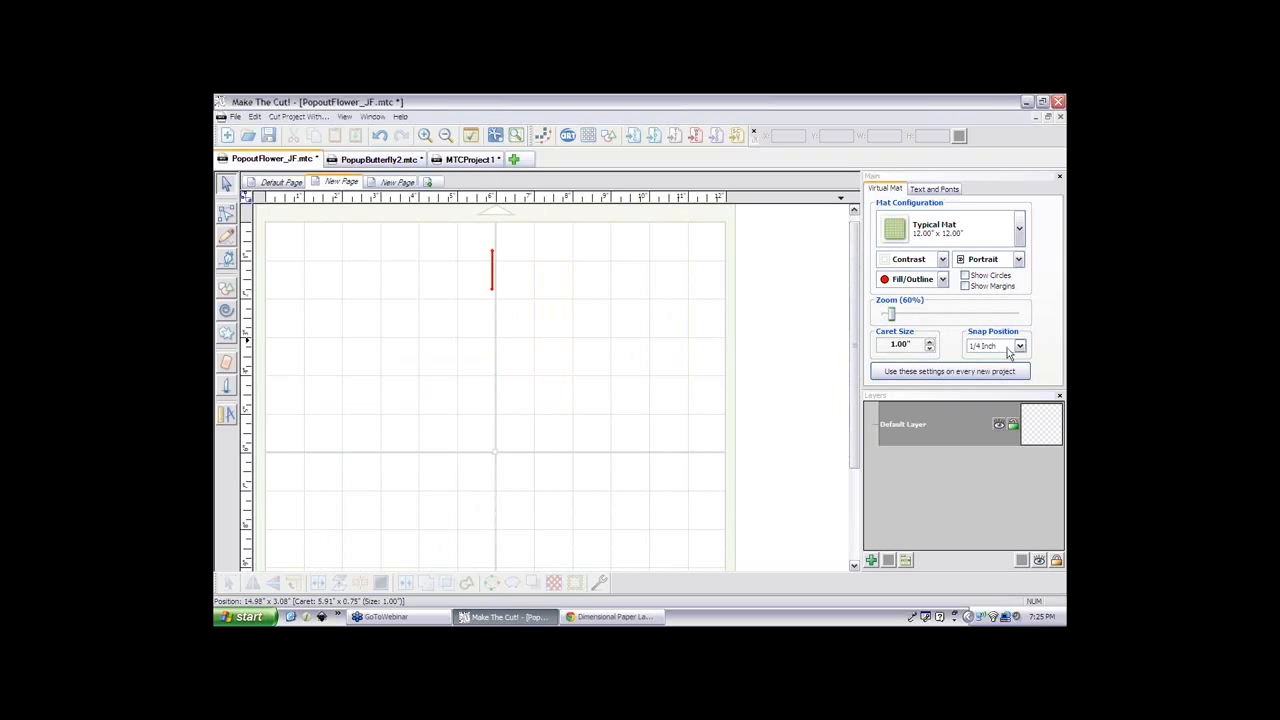
pyautogui.click(227, 261)
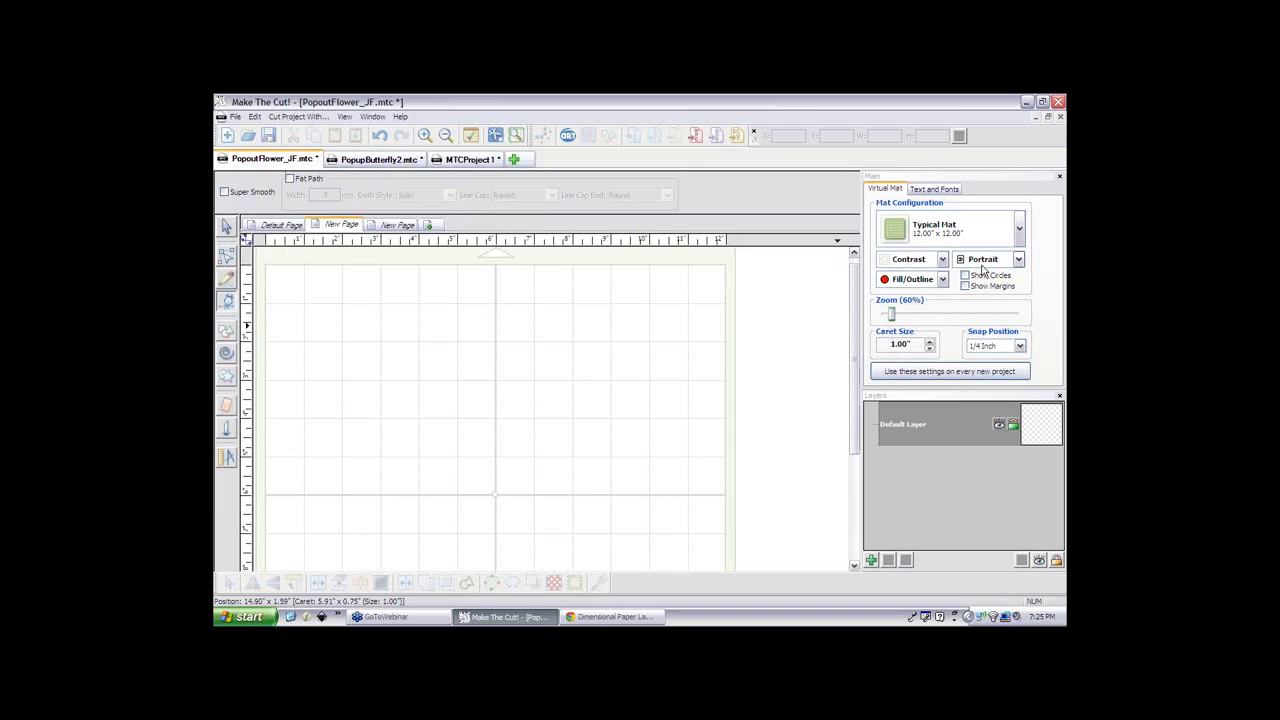
pyautogui.click(942, 260)
pyautogui.click(942, 260)
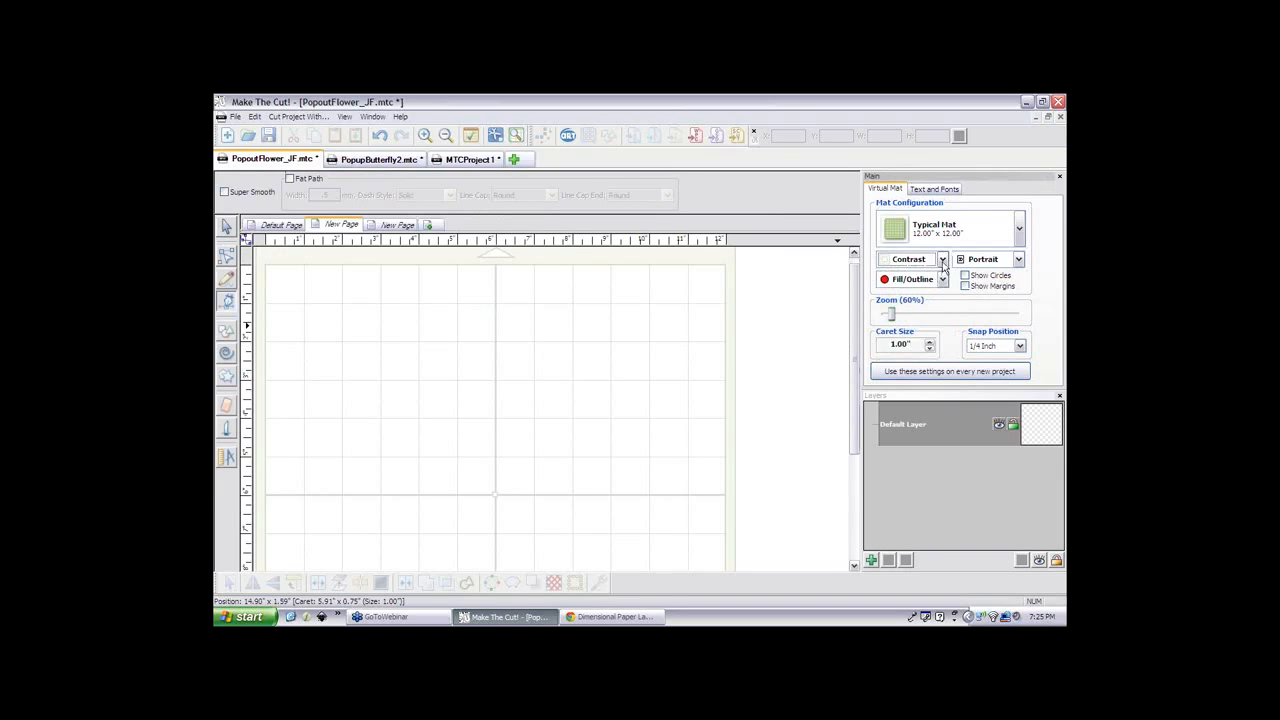
pyautogui.click(942, 260)
pyautogui.click(905, 272)
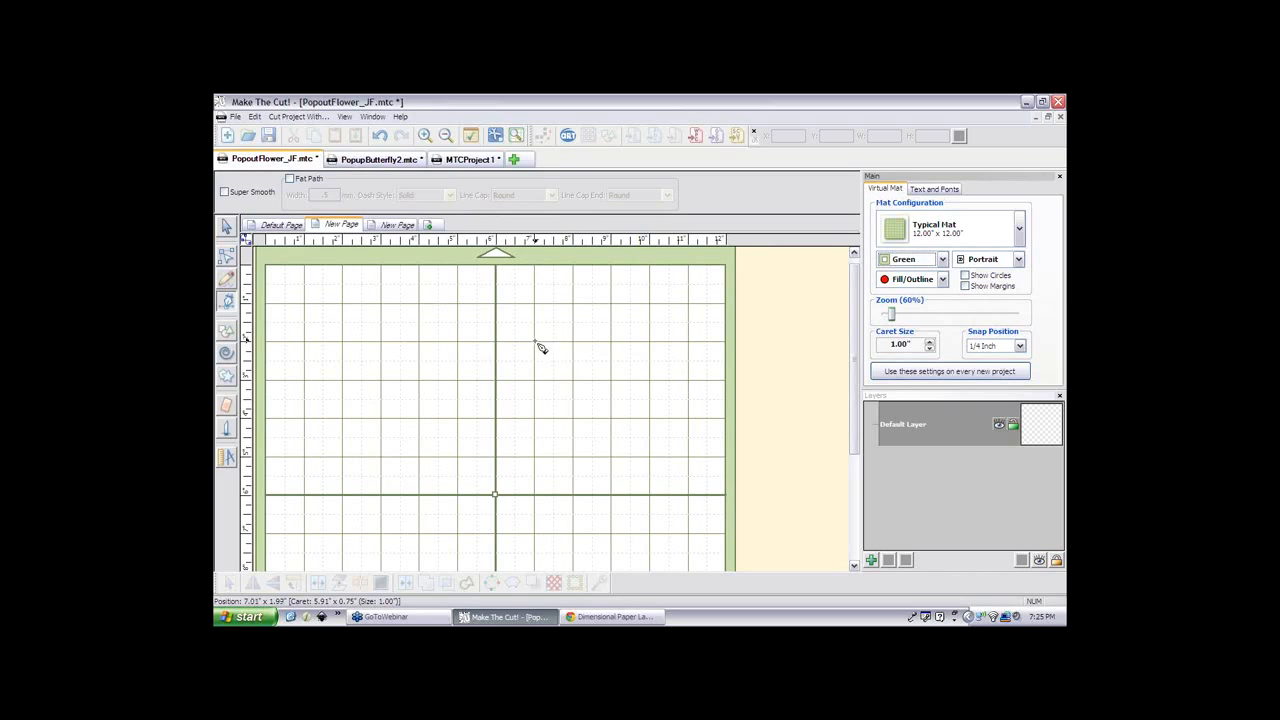
# - Draw a 1-inch horizontal line starting at X 7, Y 2 on the mat and select it for node-level editing
pyautogui.moveTo(536, 342); pyautogui.dragTo(574, 342)
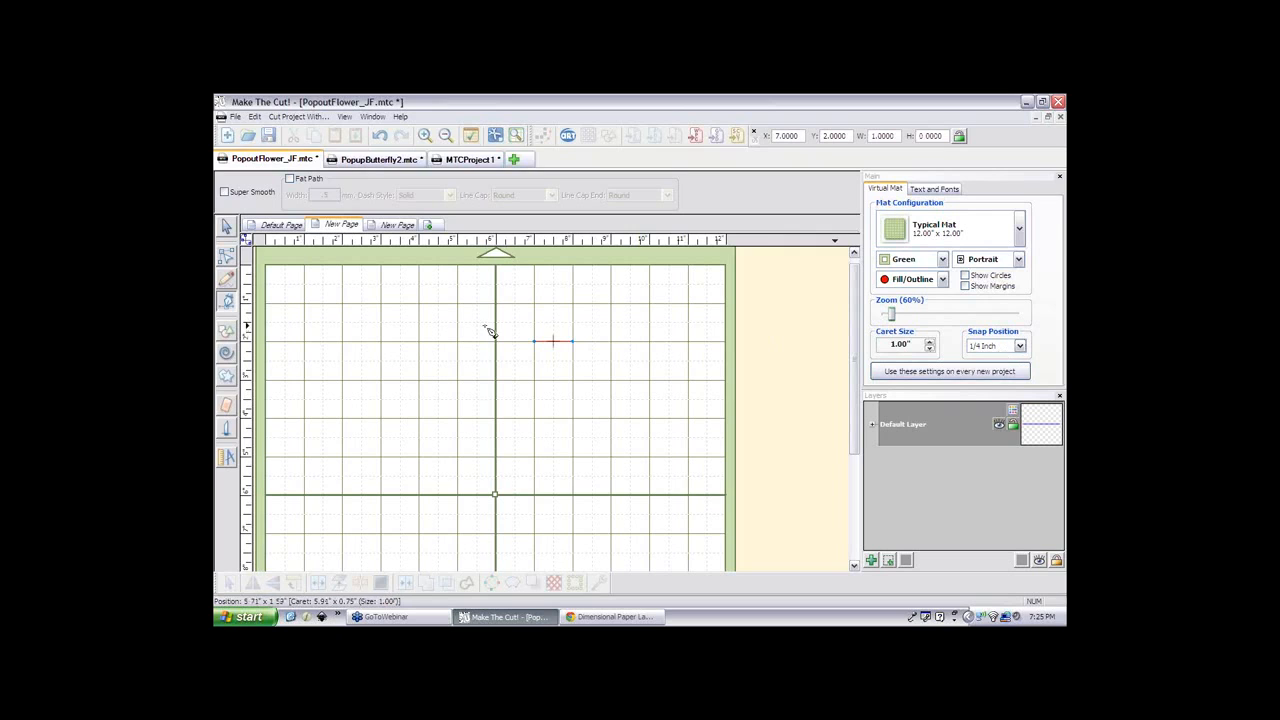
pyautogui.click(227, 265)
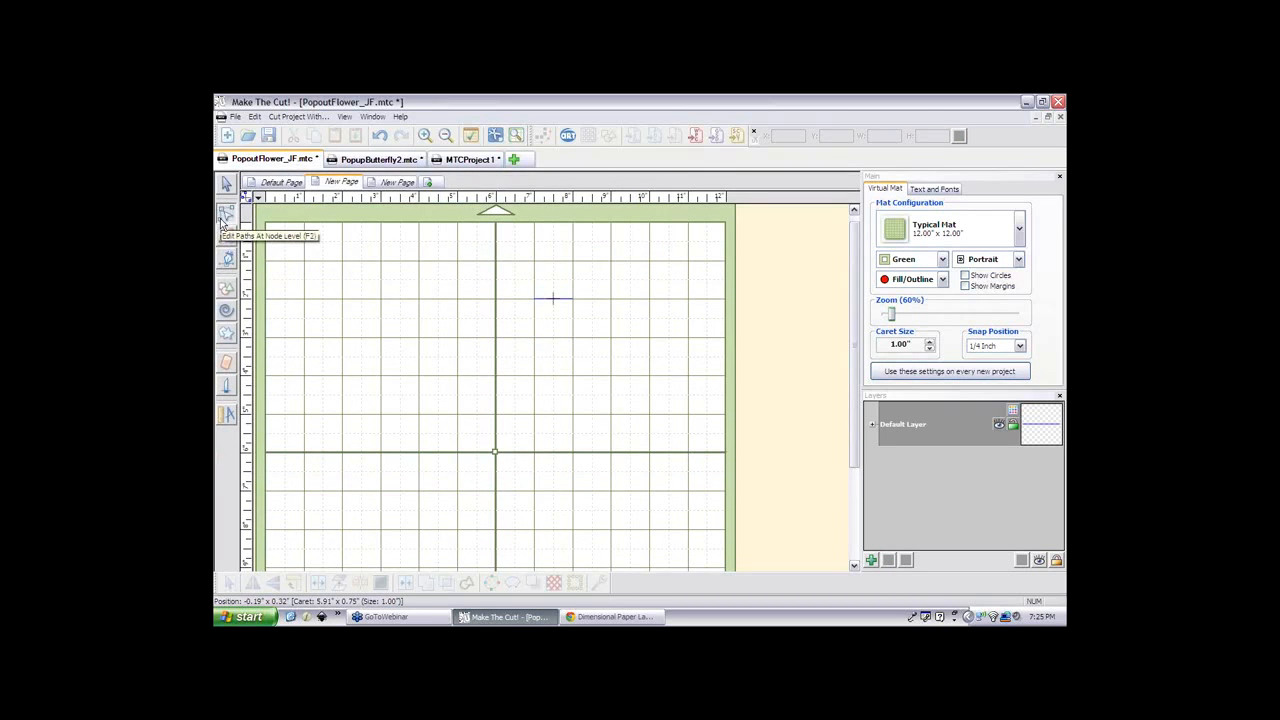
pyautogui.click(222, 218)
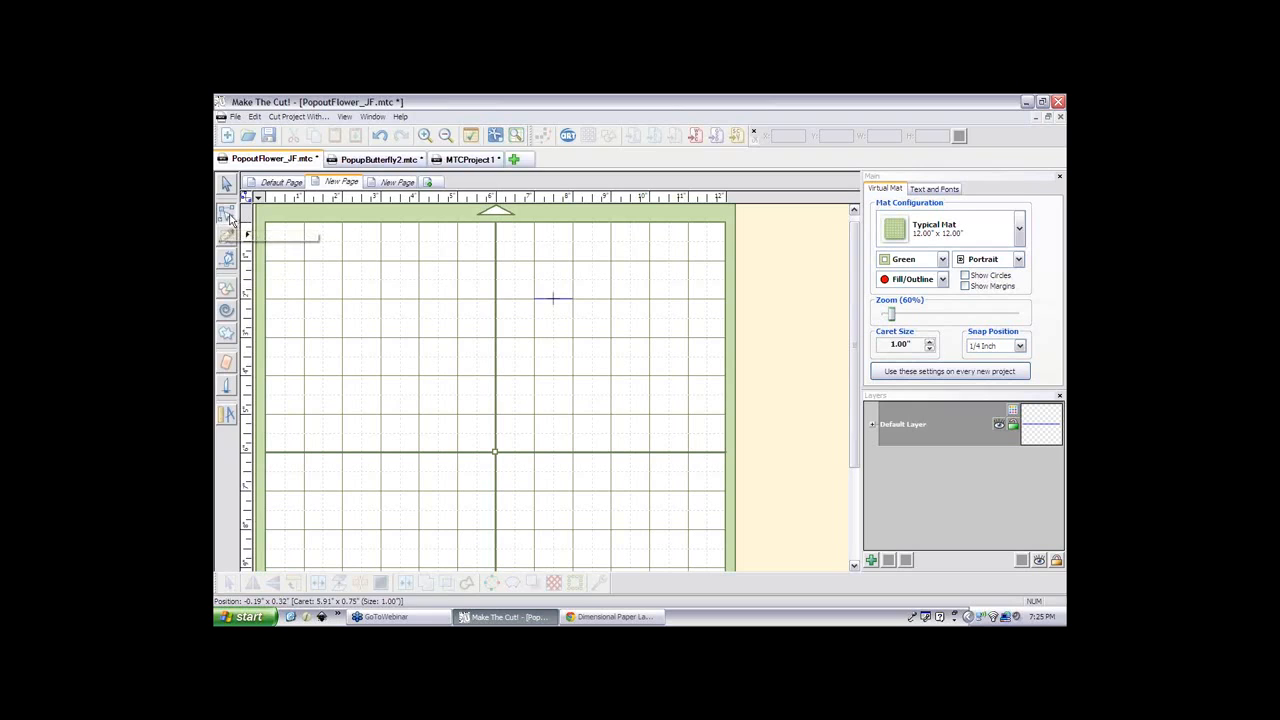
pyautogui.click(551, 299)
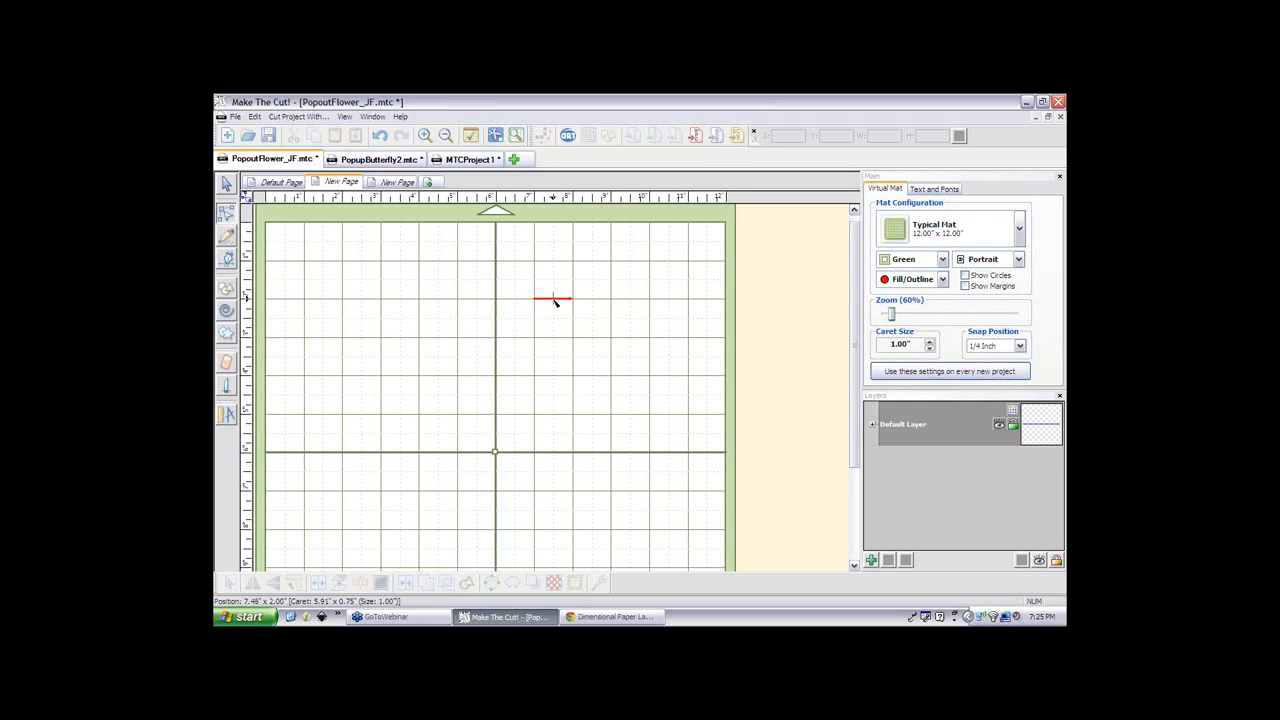
# - Try to bend the middle of the horizontal line upward into a curve
pyautogui.moveTo(555, 300); pyautogui.dragTo(552, 290)
pyautogui.moveTo(551, 290); pyautogui.dragTo(551, 272)
pyautogui.hotkey('ctrl', 'z')
pyautogui.hotkey('ctrl', 'z')
pyautogui.click(226, 215)
pyautogui.moveTo(555, 300); pyautogui.dragTo(565, 285)
pyautogui.hotkey('ctrl', 'z')
# - Bend the middle of the line upward into a petal arch and move it onto the mat's vertical centre line, at X 5.5, Y 1.5
pyautogui.moveTo(556, 300); pyautogui.dragTo(556, 291)
pyautogui.click(555, 290)
pyautogui.click(227, 185)
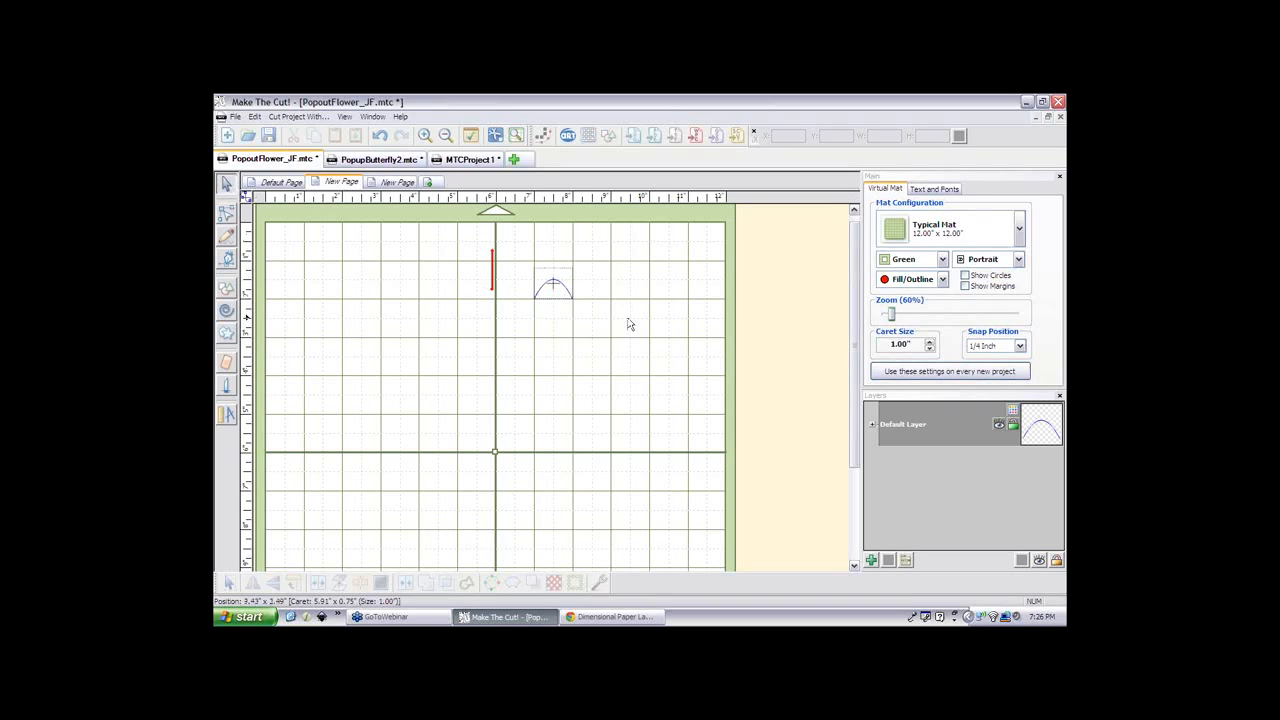
pyautogui.moveTo(562, 290); pyautogui.dragTo(500, 297)
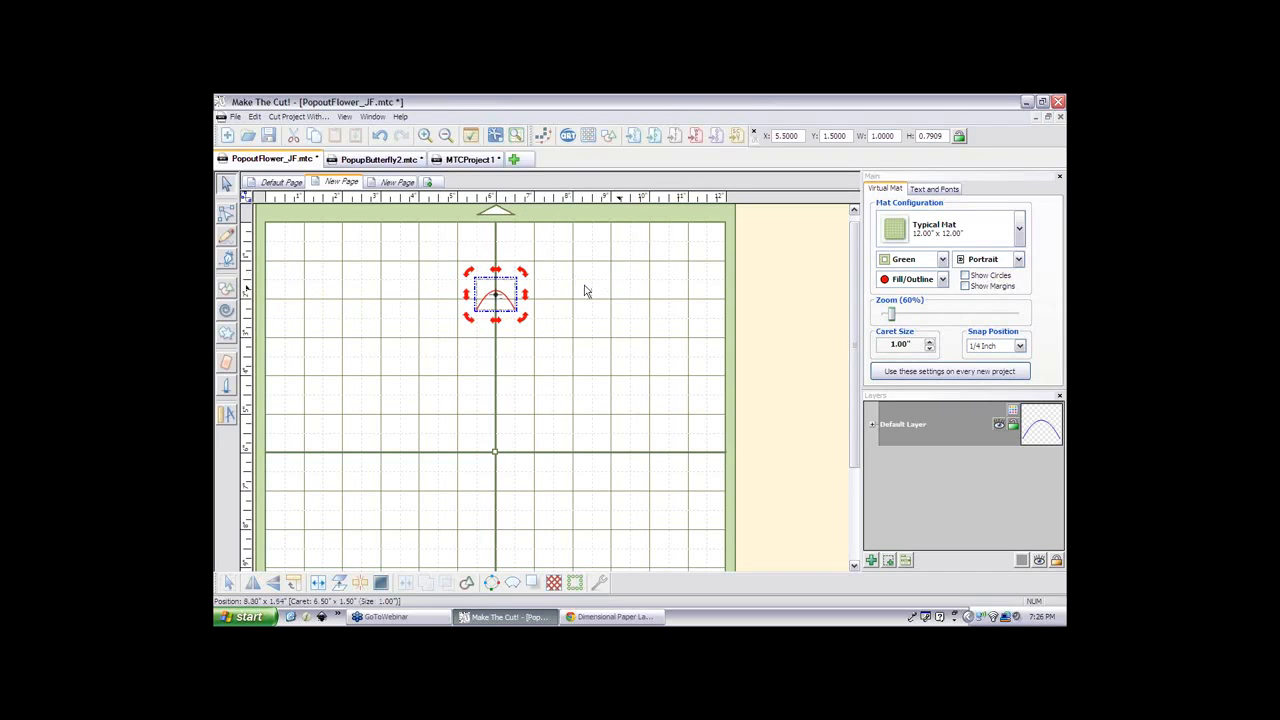
# - Create 11 rotated duplicates of the arch at 30 degrees, offset X 0 and Y 64 mm, and join the ring into one shape
pyautogui.click(257, 119)
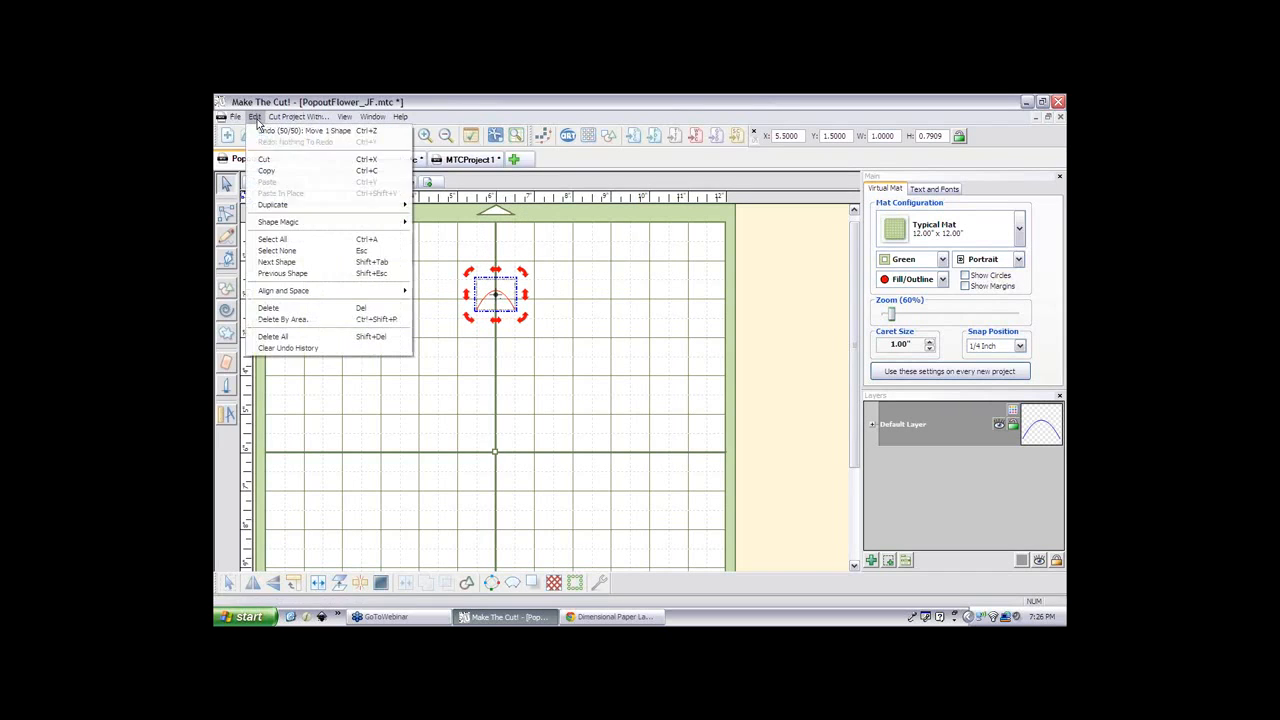
pyautogui.moveTo(278, 206)
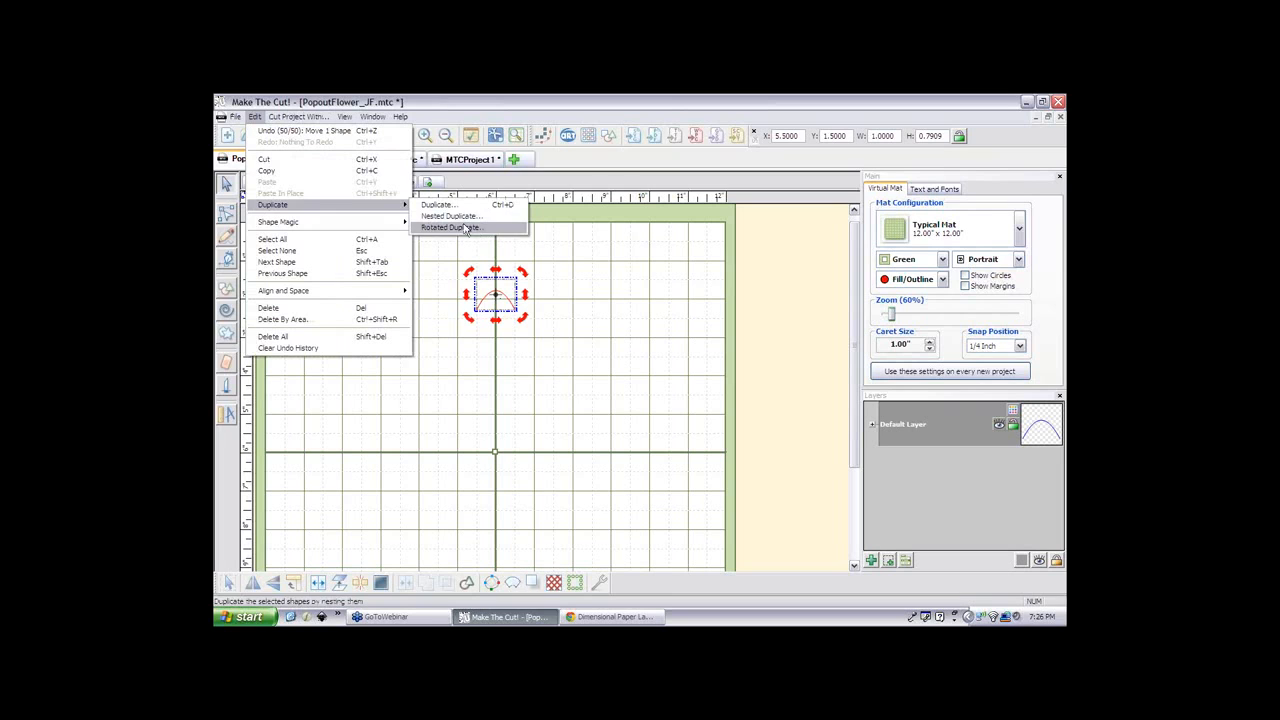
pyautogui.click(458, 228)
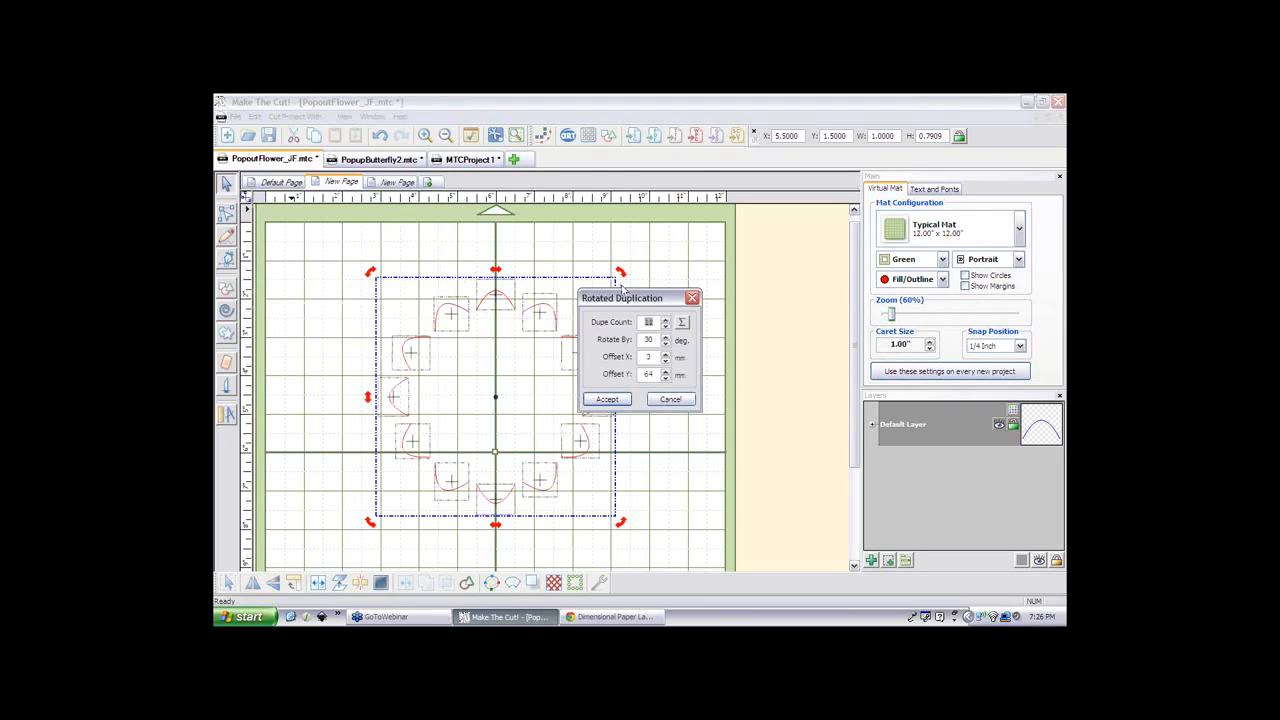
pyautogui.moveTo(625, 297); pyautogui.dragTo(705, 284)
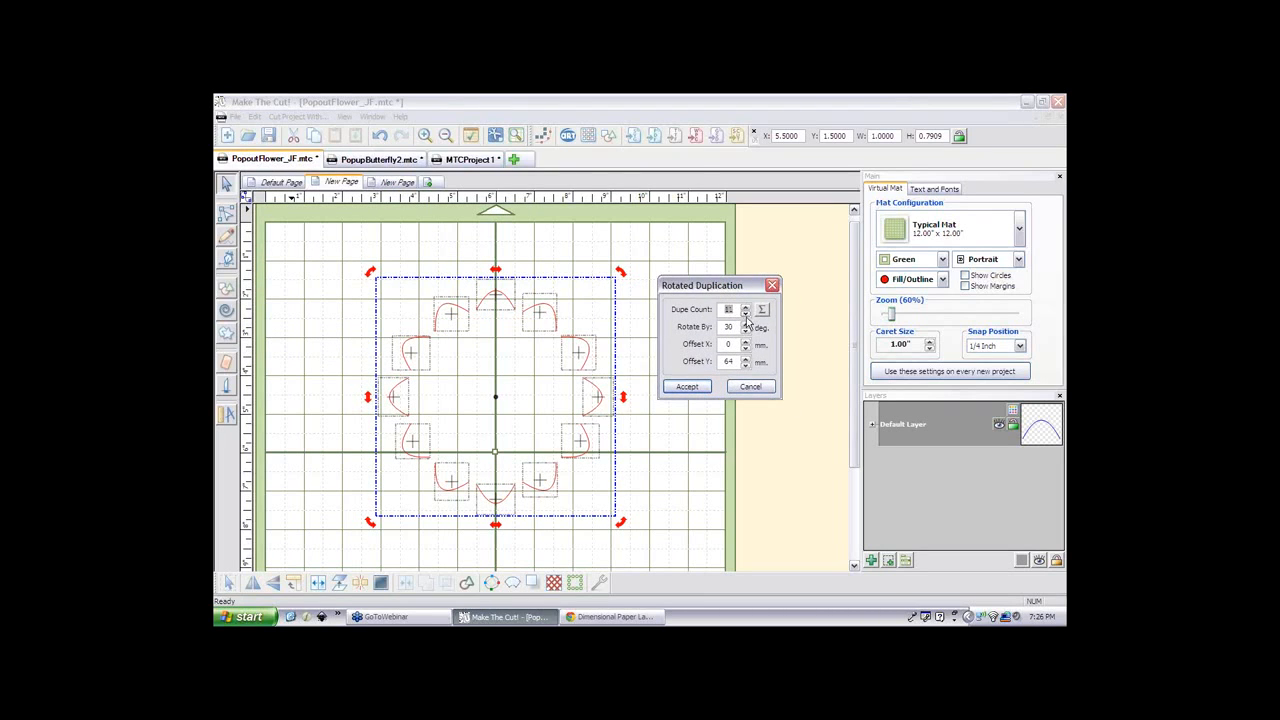
pyautogui.click(745, 311)
pyautogui.click(745, 315)
pyautogui.click(745, 315)
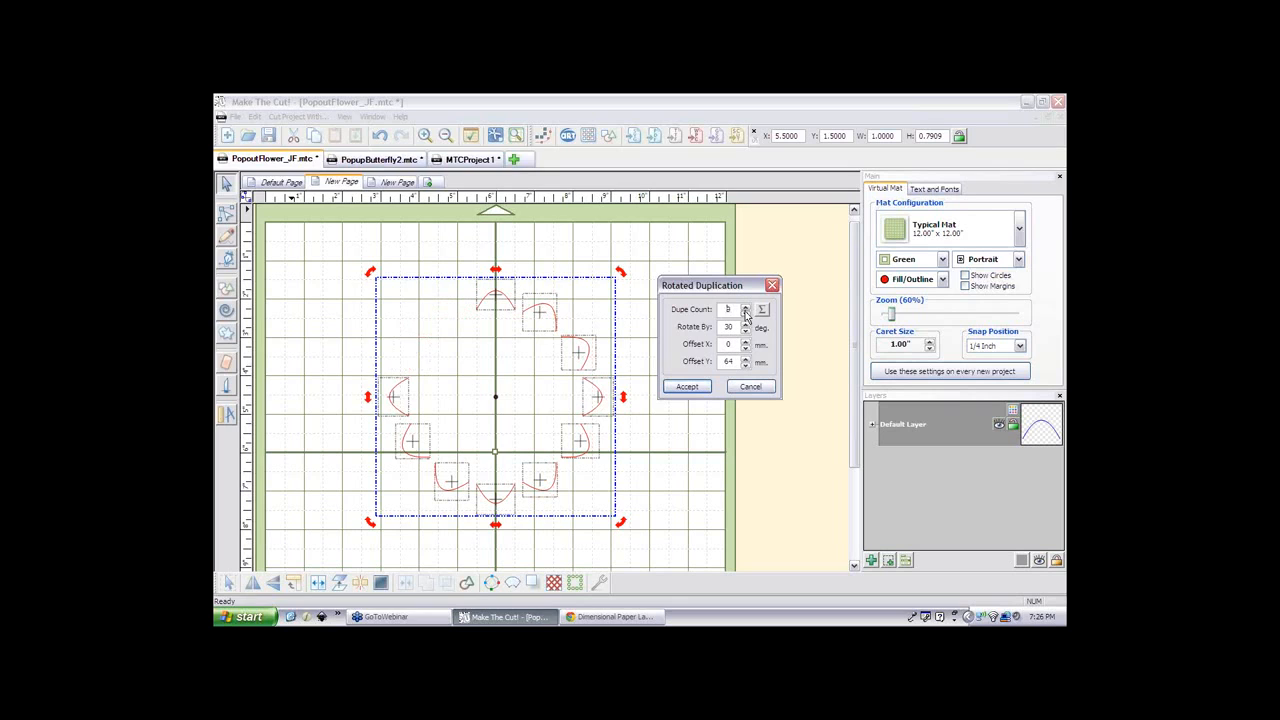
pyautogui.click(745, 315)
pyautogui.click(745, 315)
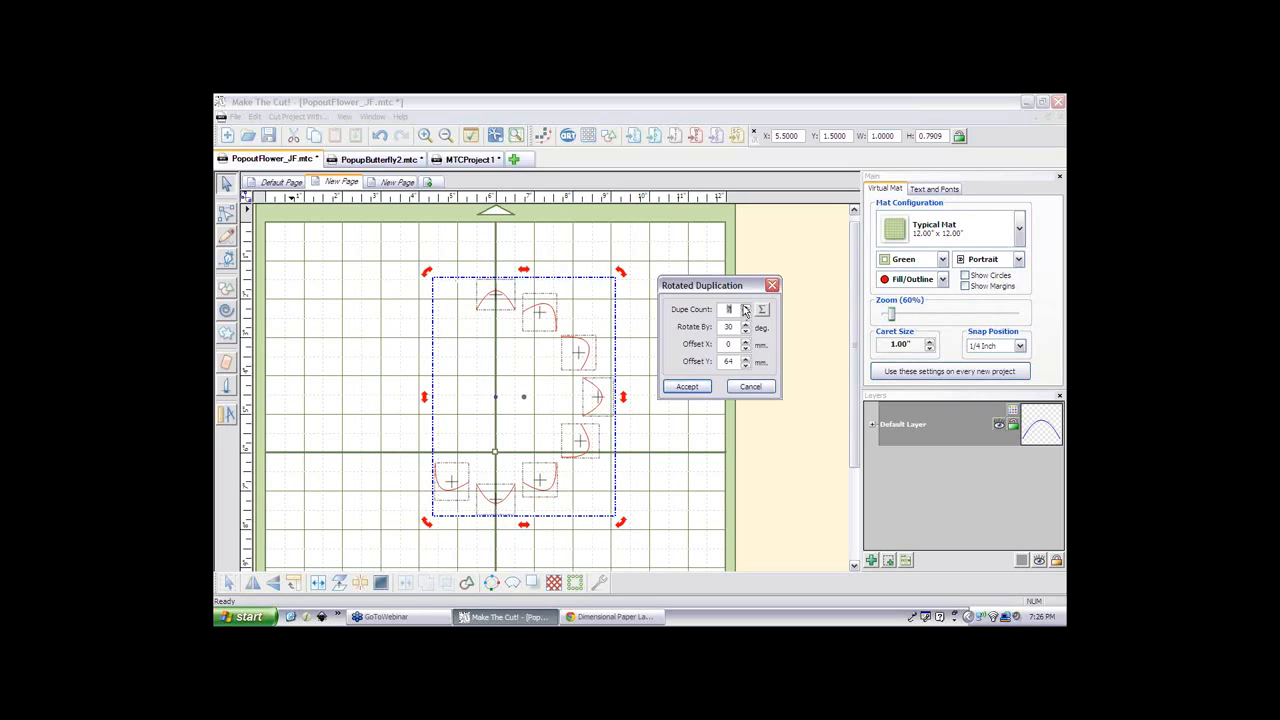
pyautogui.click(745, 309)
pyautogui.click(745, 309)
pyautogui.click(745, 309)
pyautogui.click(745, 309)
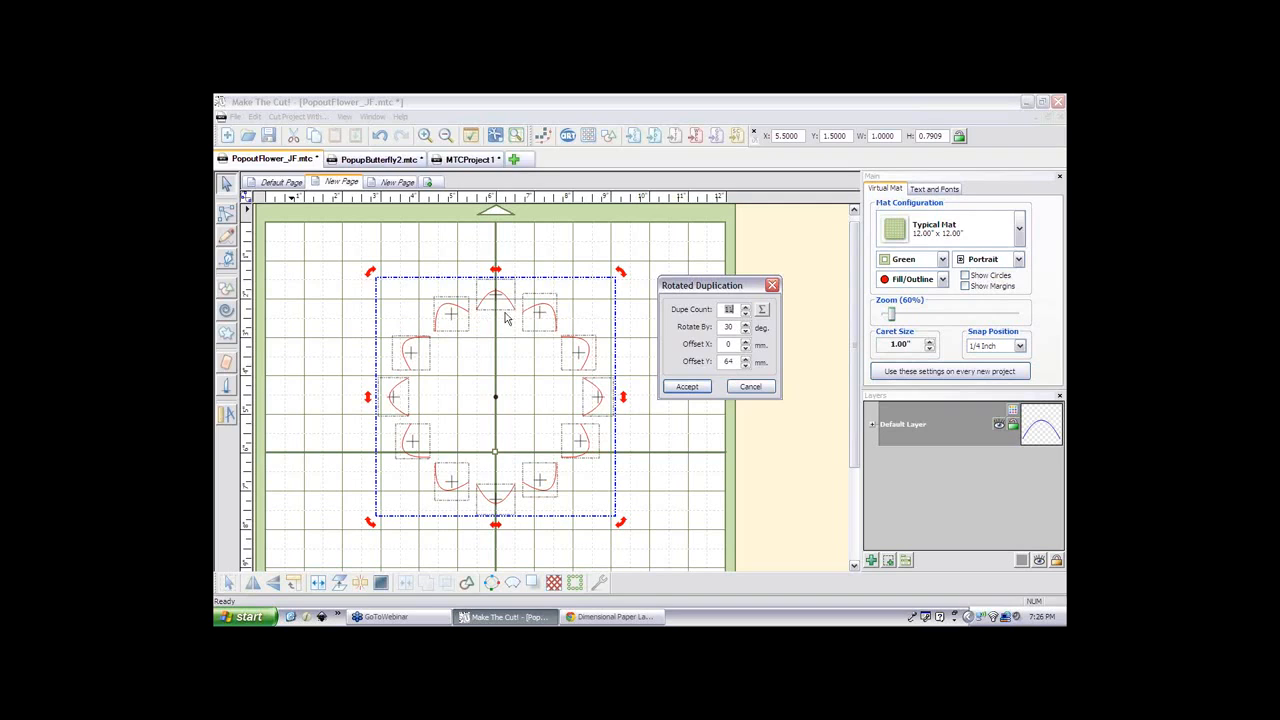
pyautogui.click(688, 387)
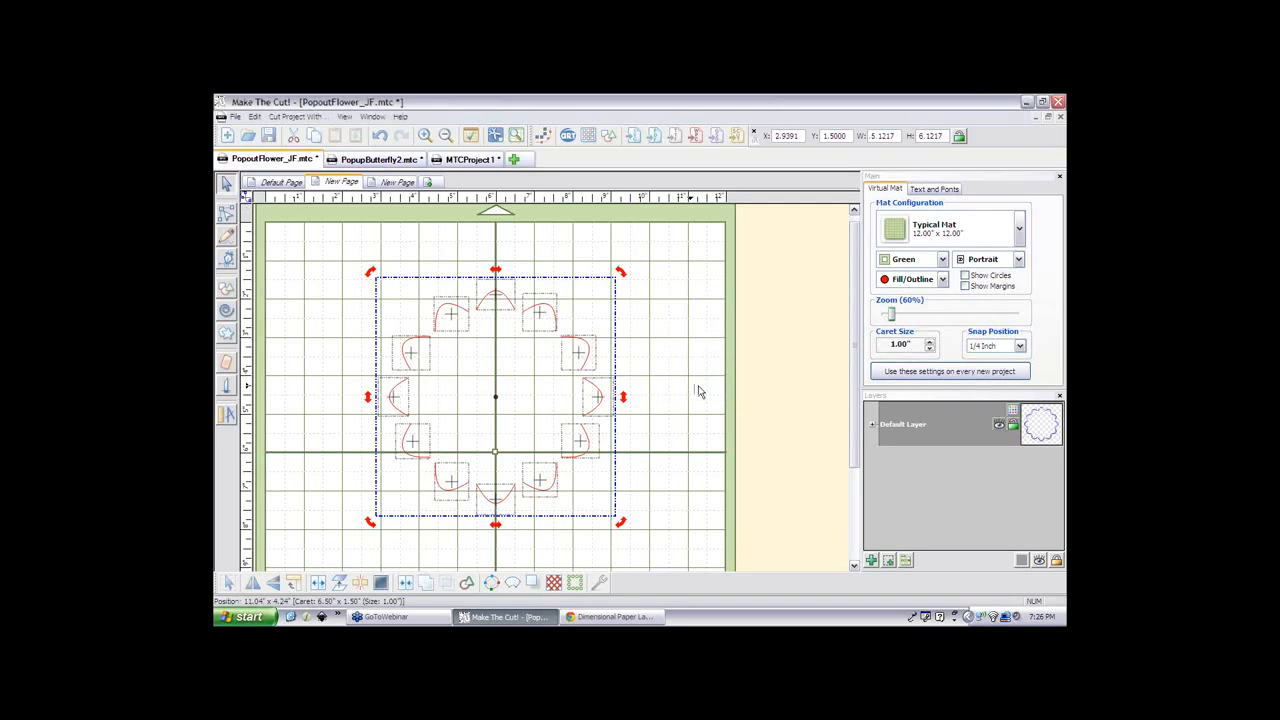
pyautogui.click(412, 582)
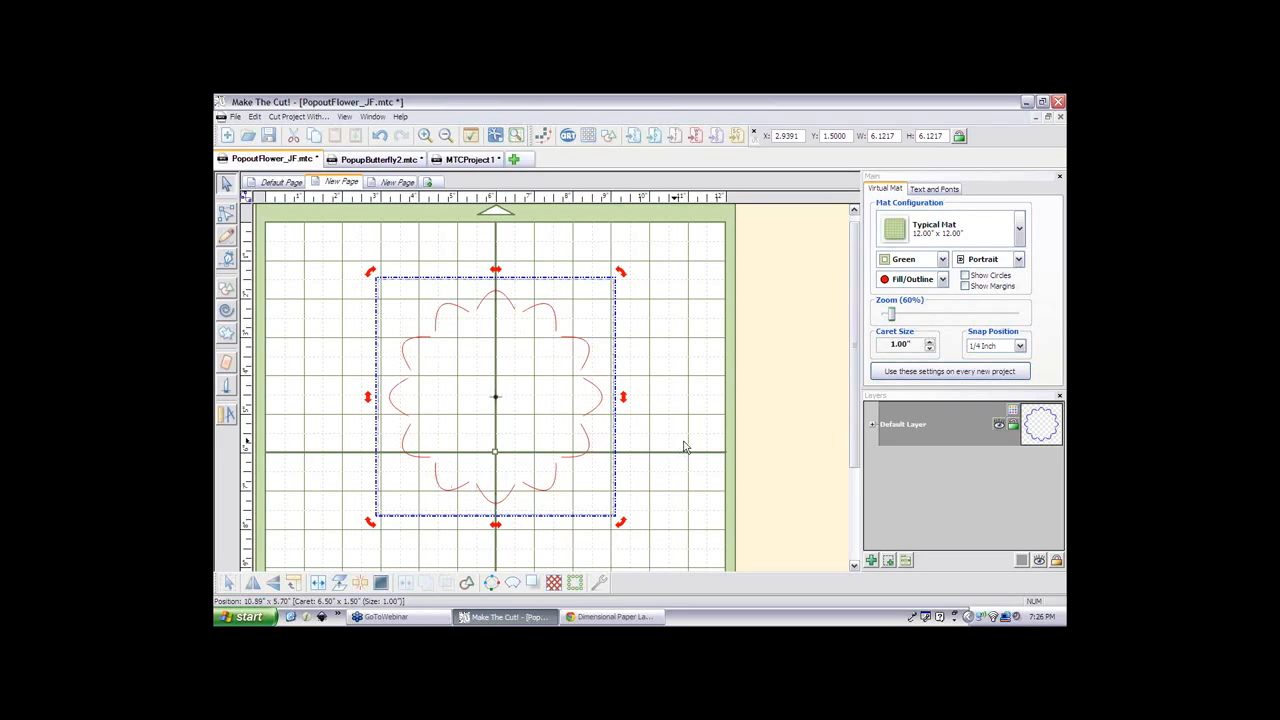
# - Shrink the petal ring proportionally to about 1.99 inches and centre it on the mat at X 5, Y 5
pyautogui.click(585, 370)
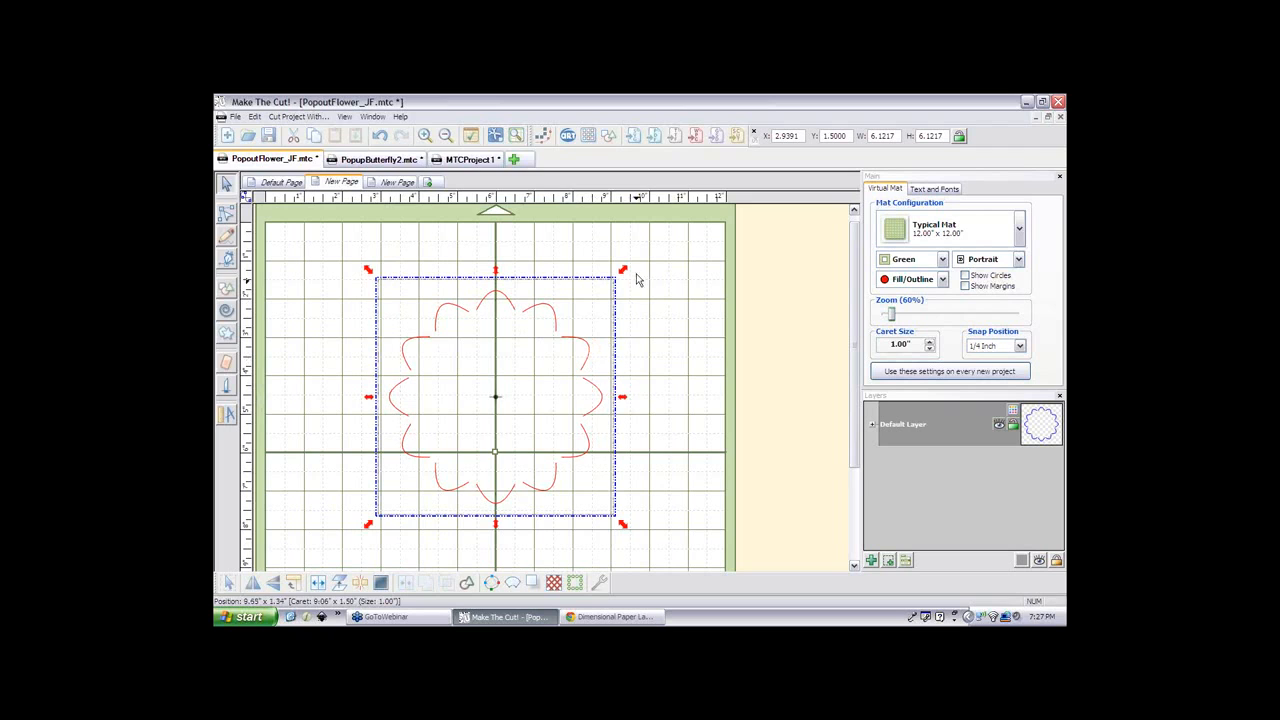
pyautogui.moveTo(624, 272); pyautogui.dragTo(537, 363)
pyautogui.moveTo(580, 320); pyautogui.dragTo(516, 457)
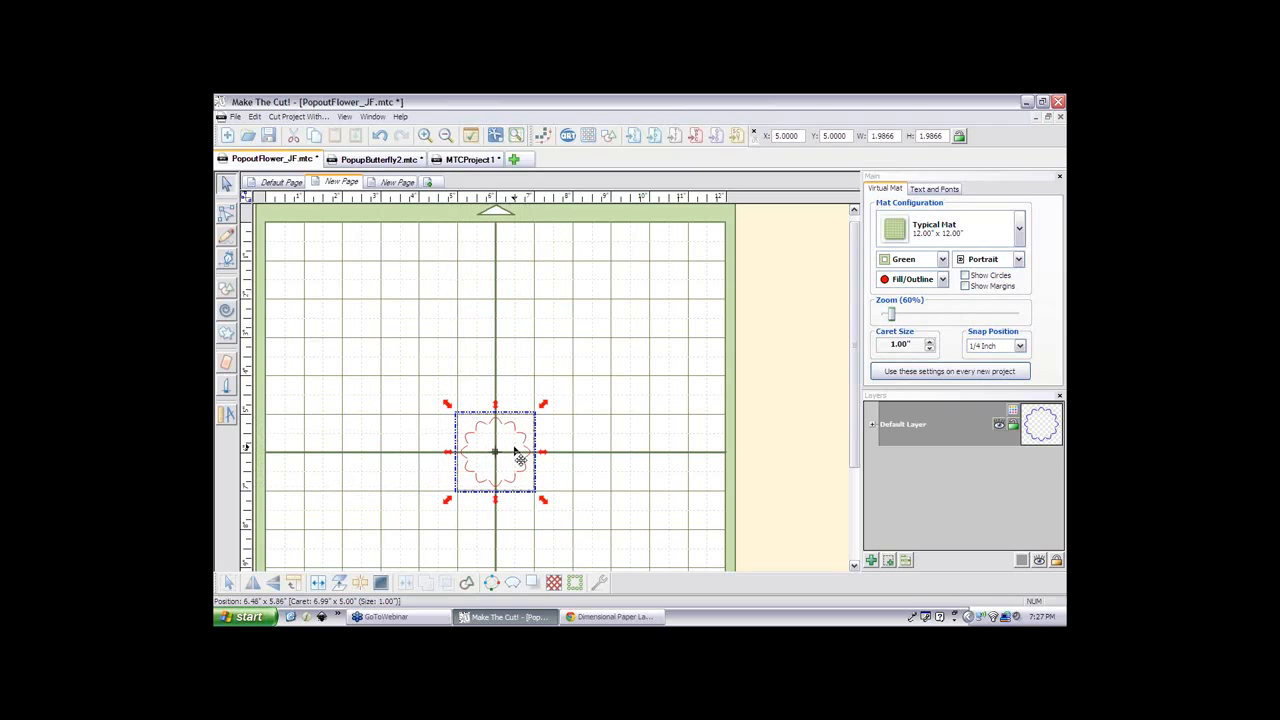
# - Create 3 nested duplicates of the petal ring by scaling, using Scale By Height and a 0.5-inch gap
pyautogui.click(255, 117)
pyautogui.moveTo(280, 205)
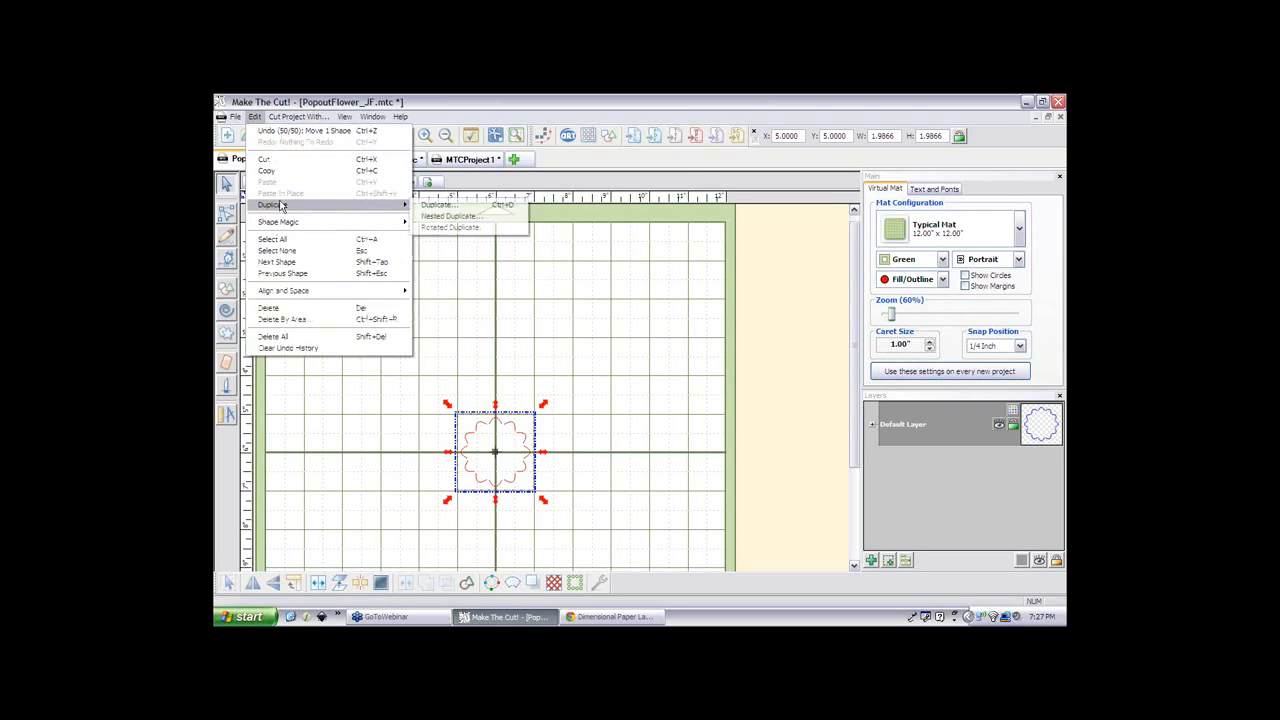
pyautogui.click(455, 216)
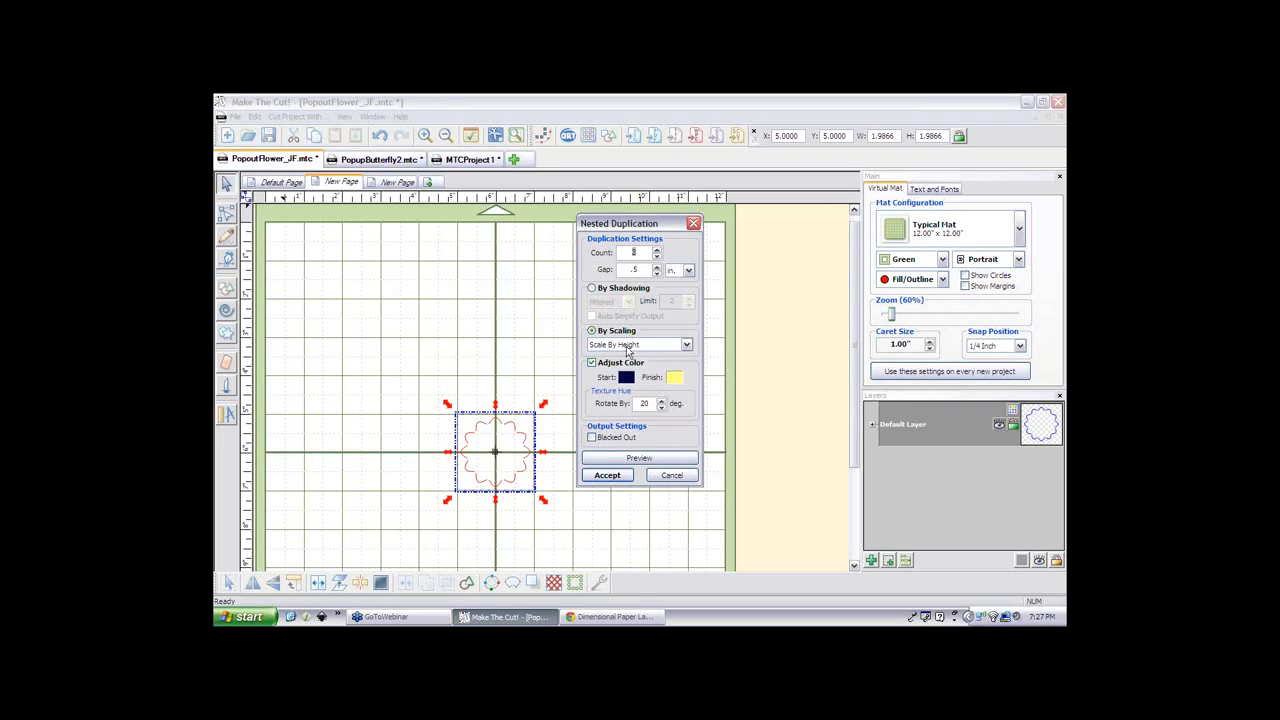
pyautogui.click(631, 458)
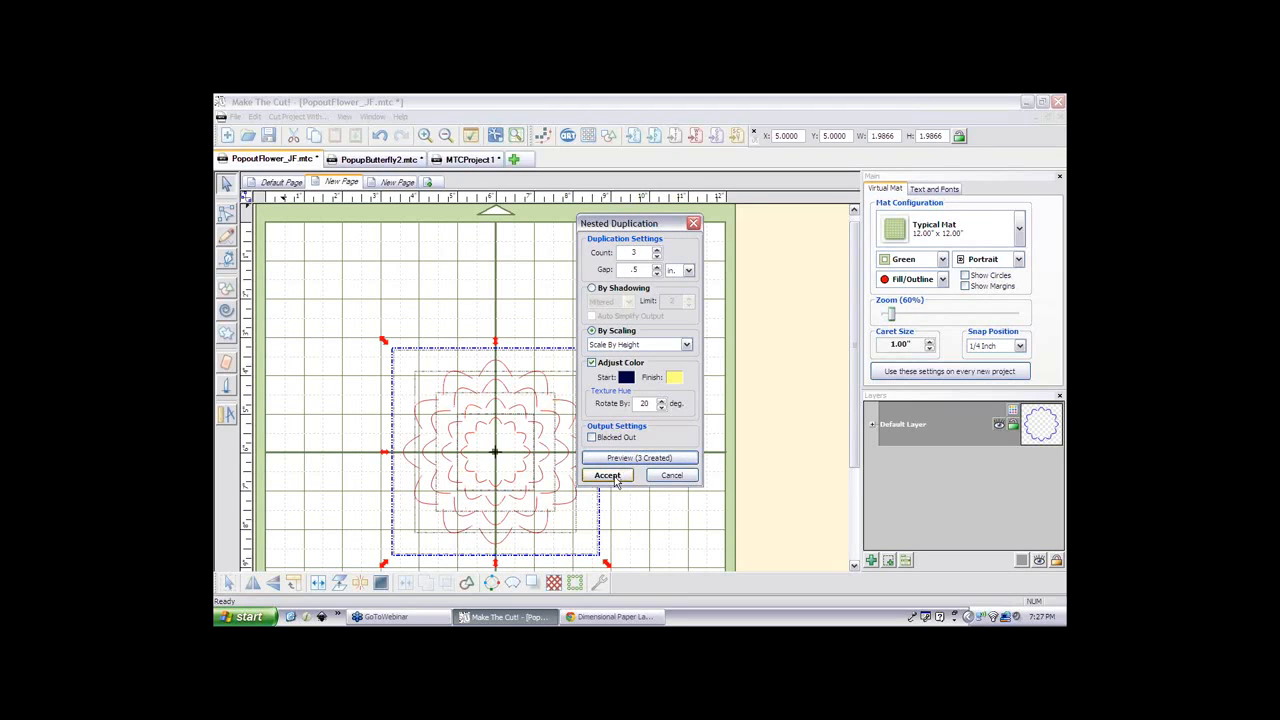
pyautogui.click(607, 476)
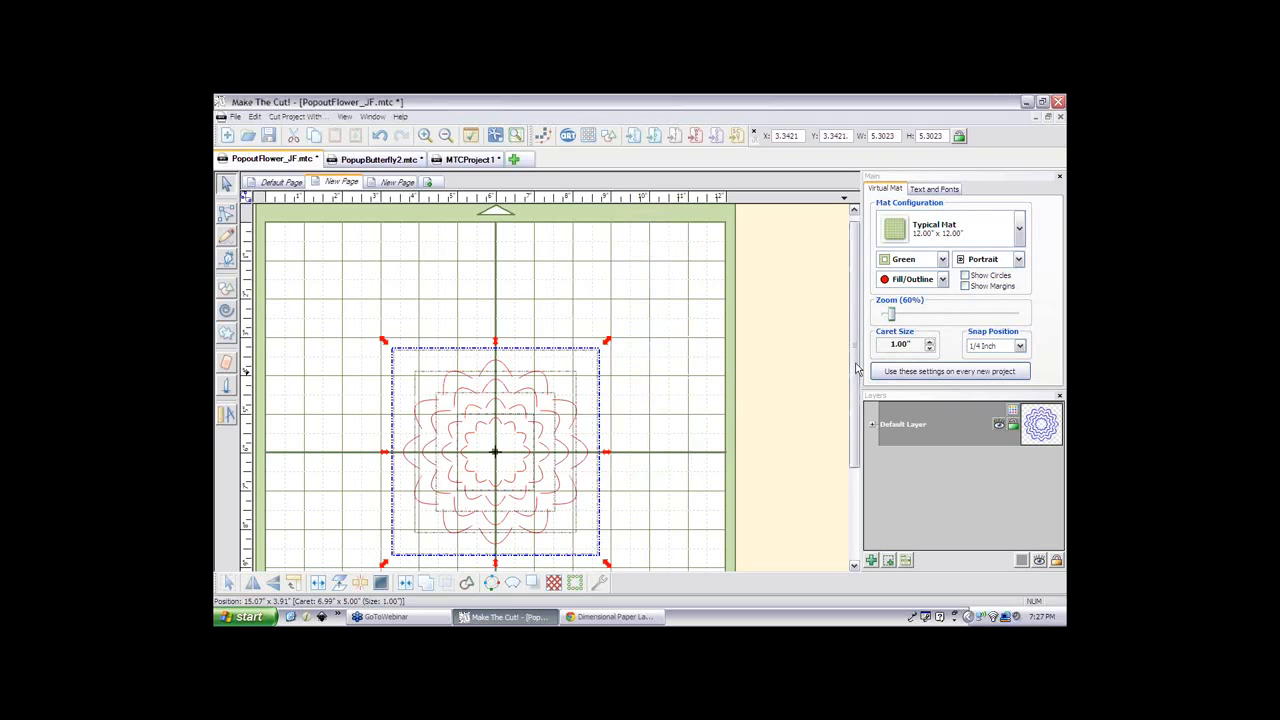
pyautogui.scroll(-2, 856, 369)
pyautogui.click(660, 371)
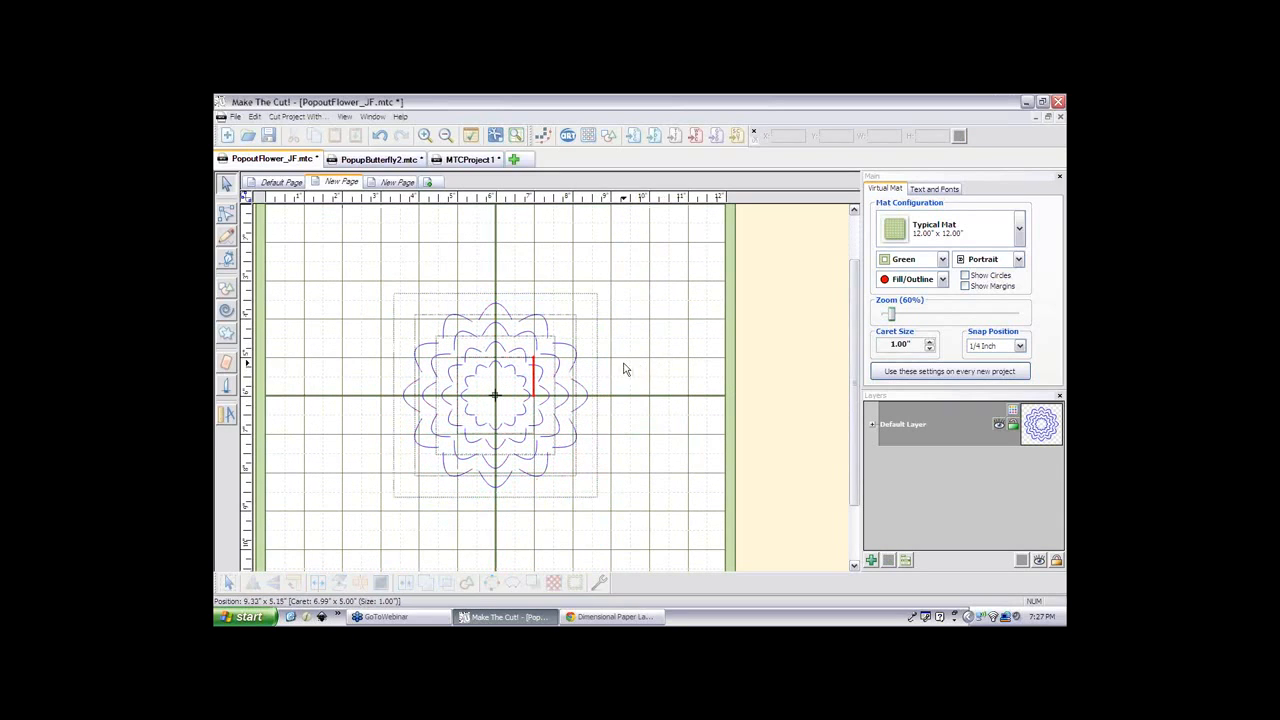
# - Rotate the second and the outermost petal rings slightly so their petals sit between those of the neighbouring rings
pyautogui.click(541, 404)
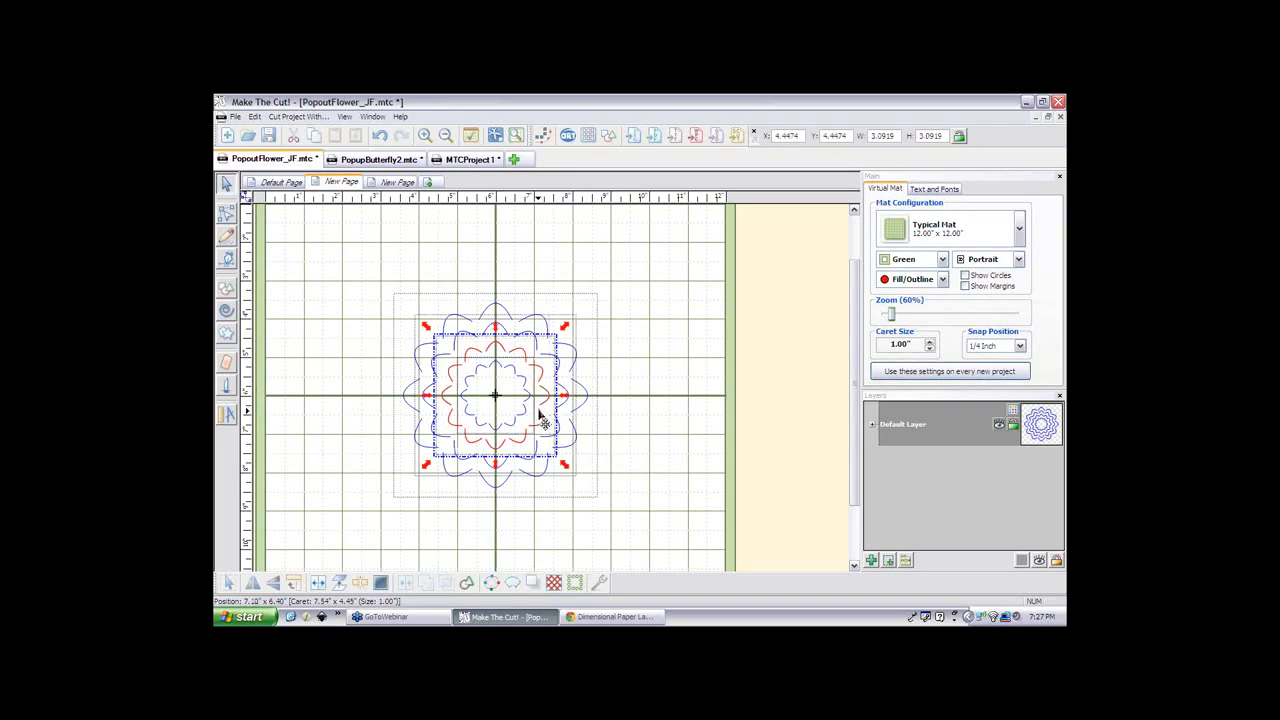
pyautogui.click(543, 414)
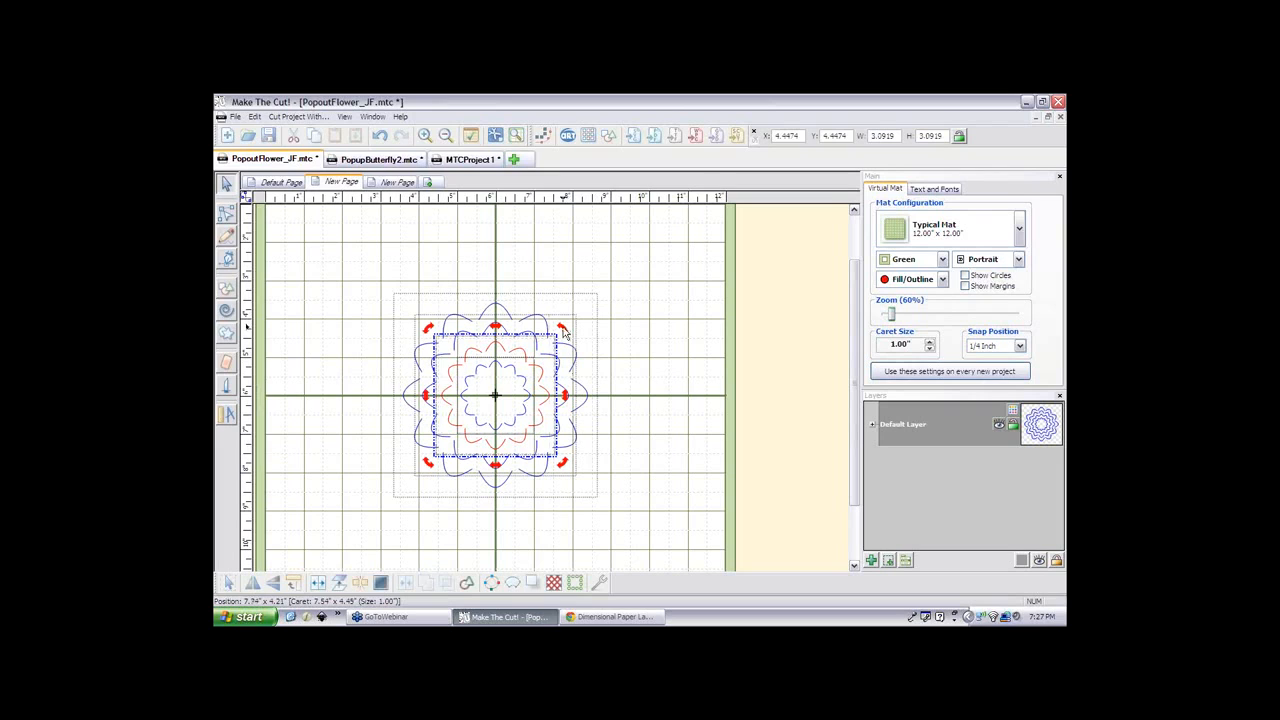
pyautogui.moveTo(564, 332); pyautogui.dragTo(572, 346)
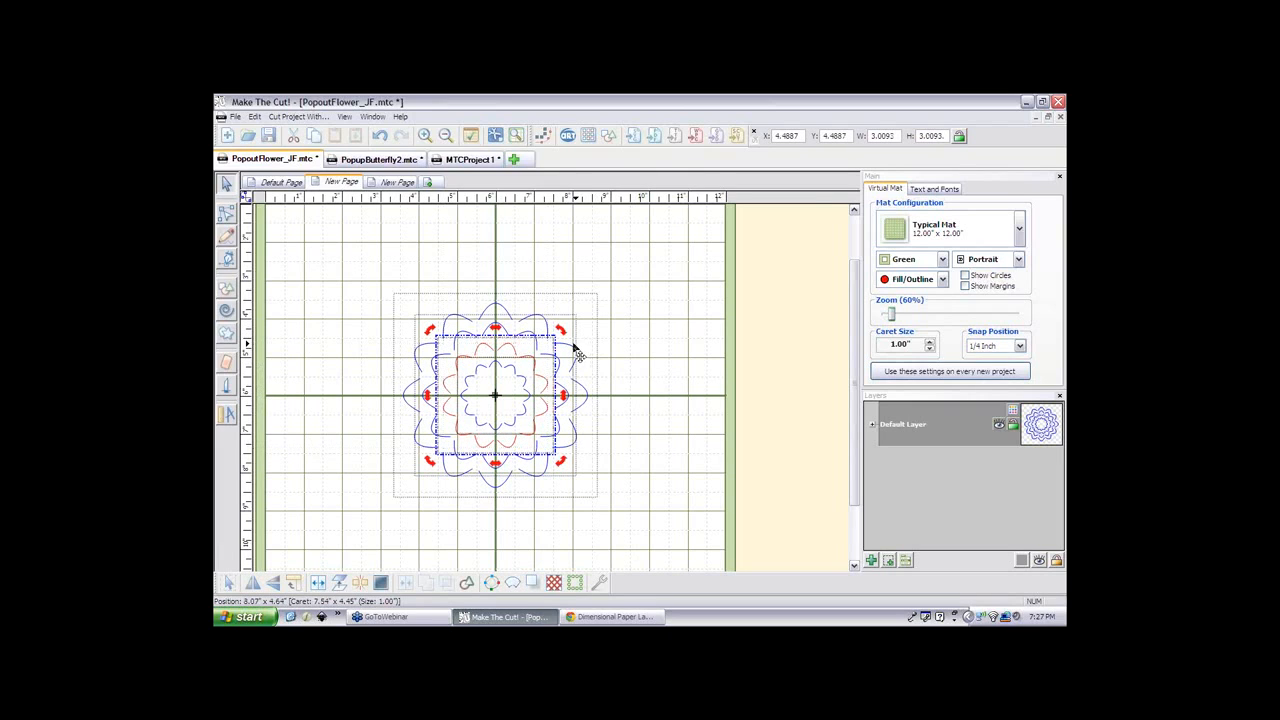
pyautogui.click(508, 317)
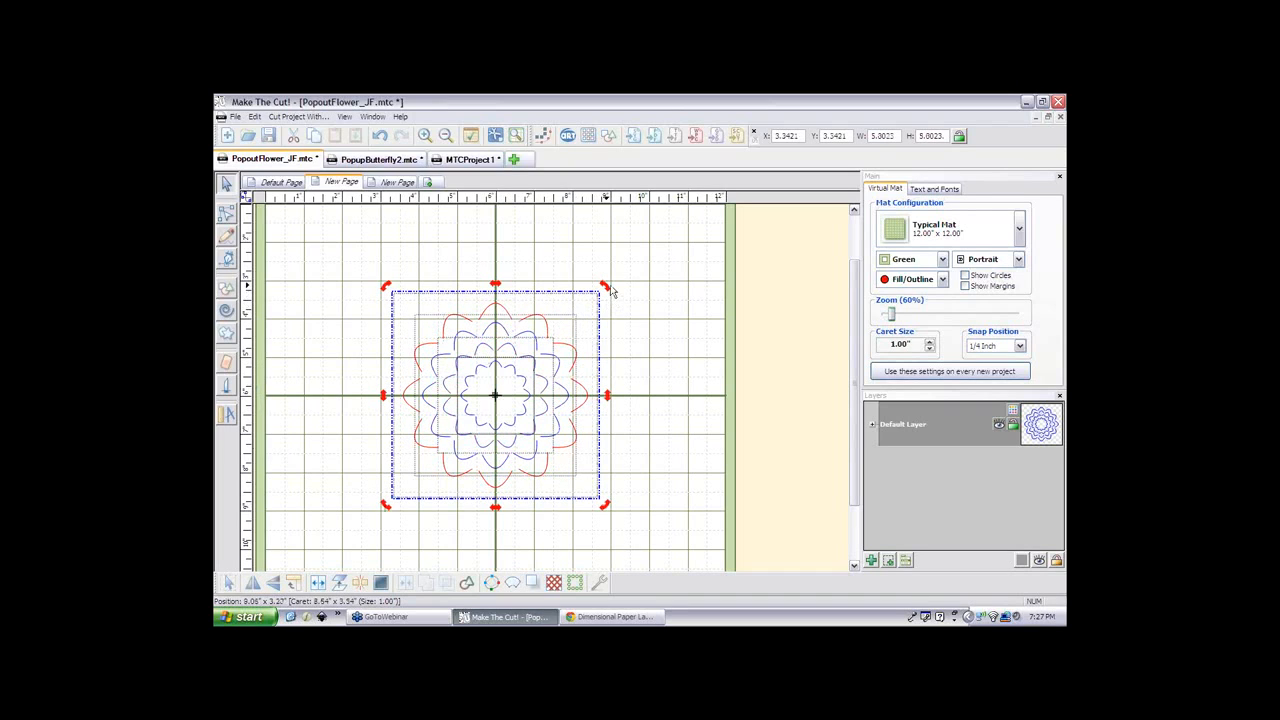
pyautogui.moveTo(607, 291); pyautogui.dragTo(636, 320)
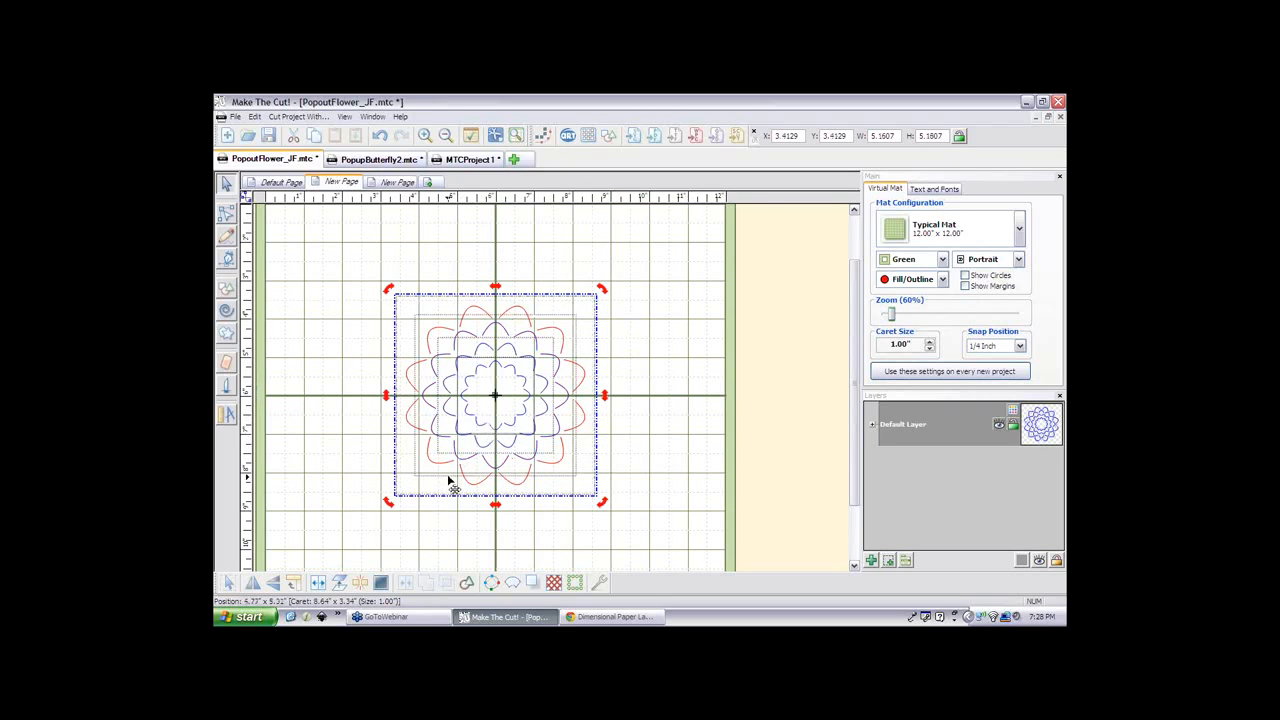
pyautogui.click(648, 460)
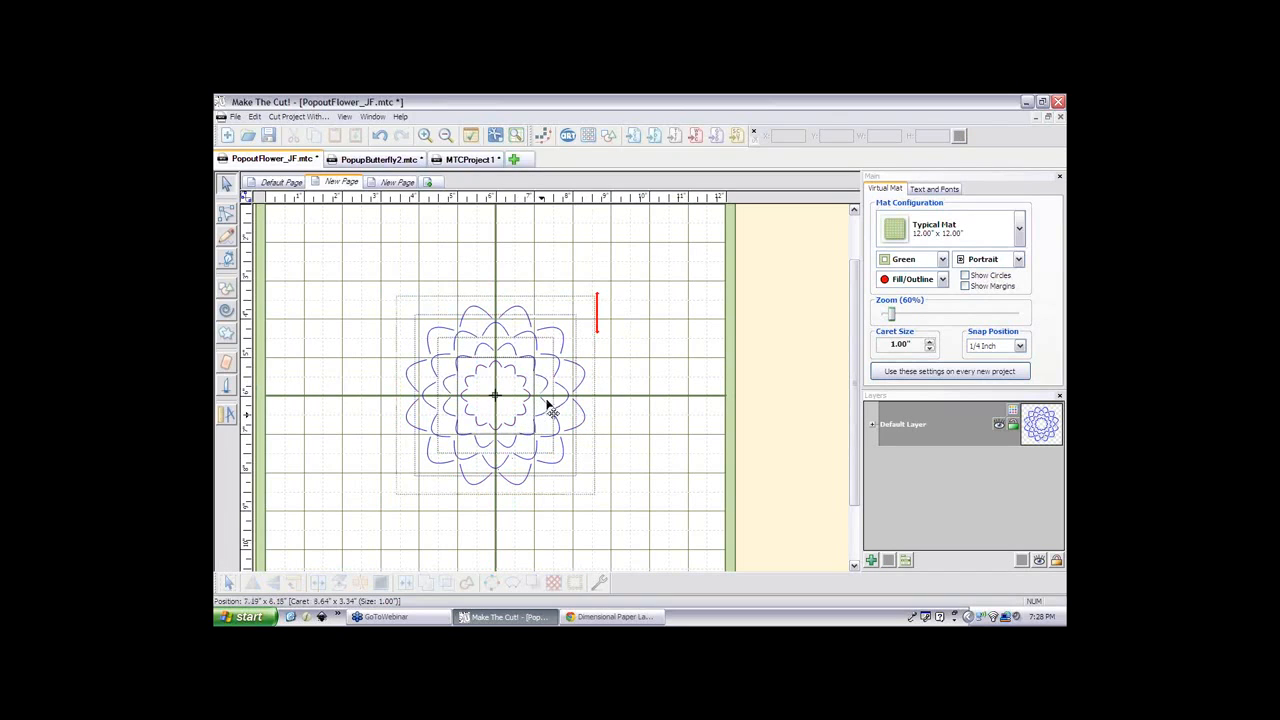
# - Add a generic circle from the basic shapes and centre it on the flower at X 5.5, Y 5.5
pyautogui.click(608, 136)
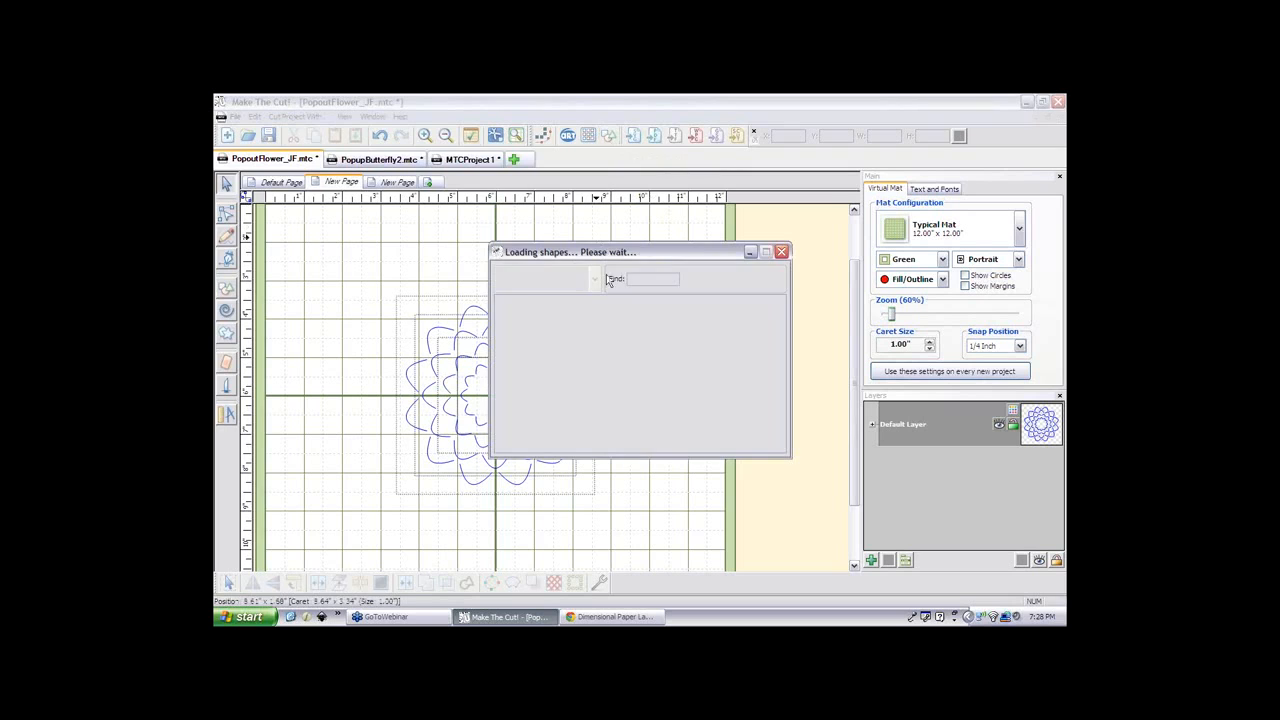
pyautogui.doubleClick(522, 318)
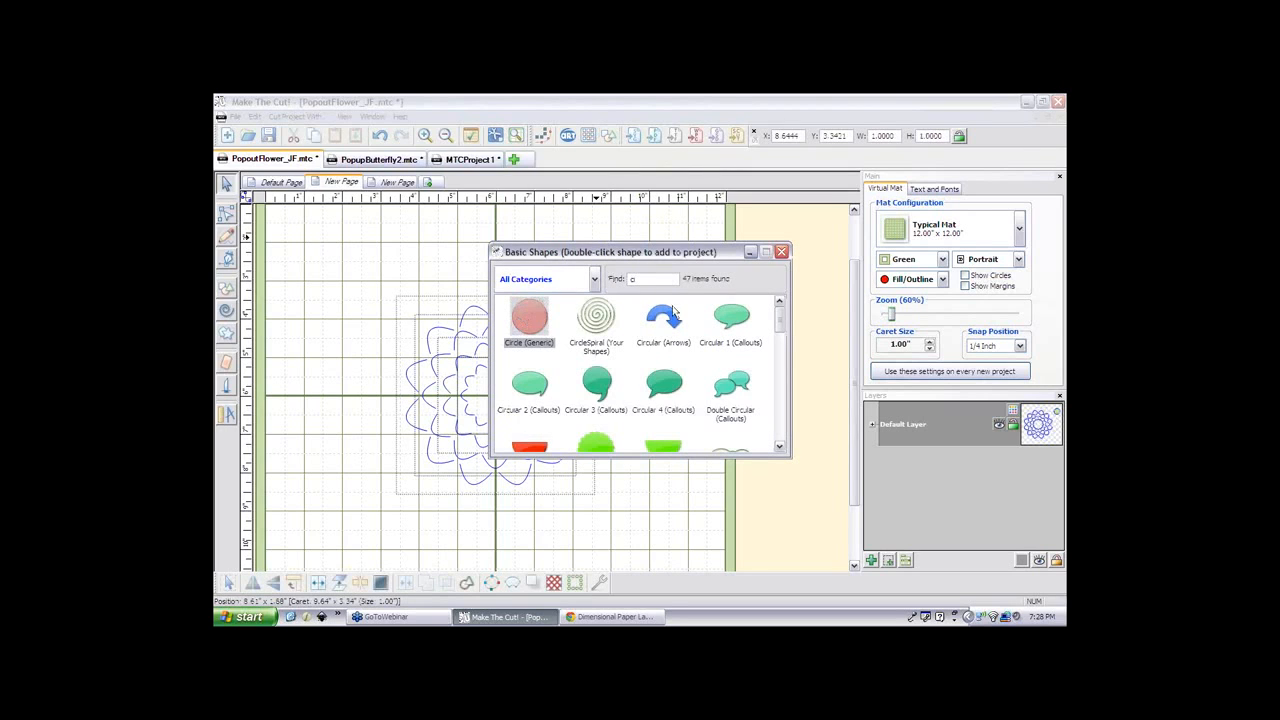
pyautogui.click(781, 251)
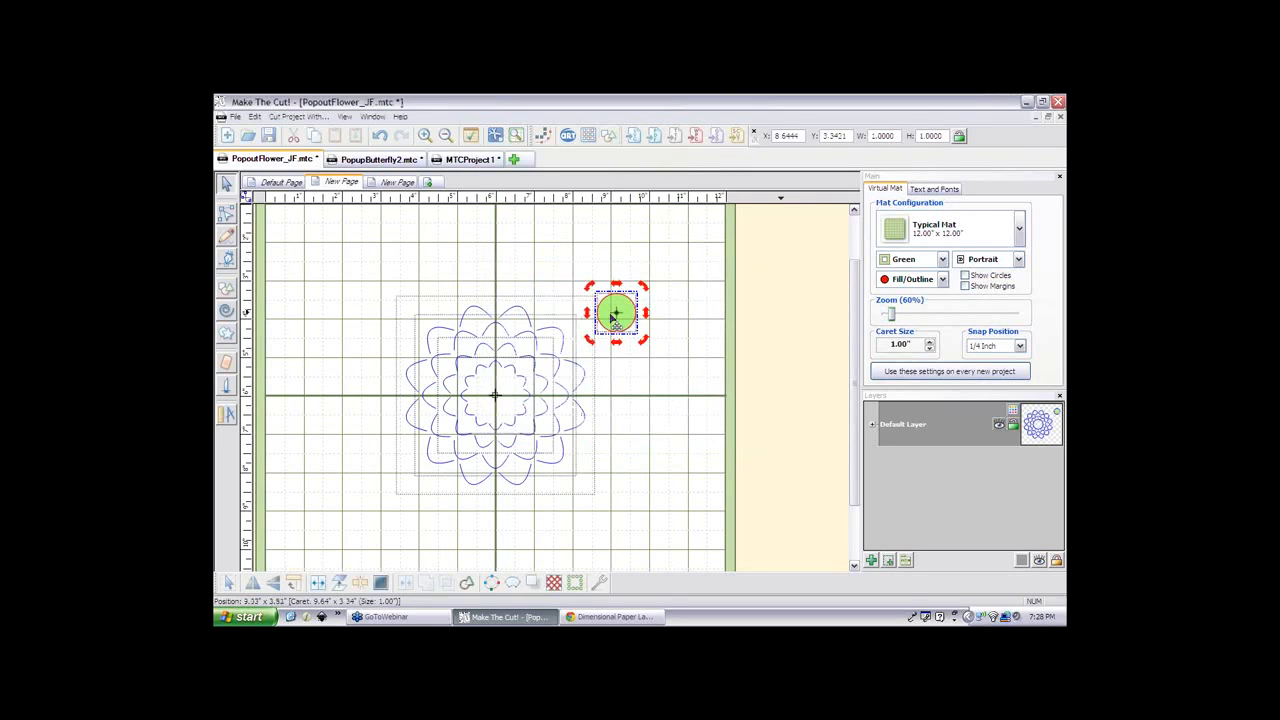
pyautogui.moveTo(627, 333); pyautogui.dragTo(500, 399)
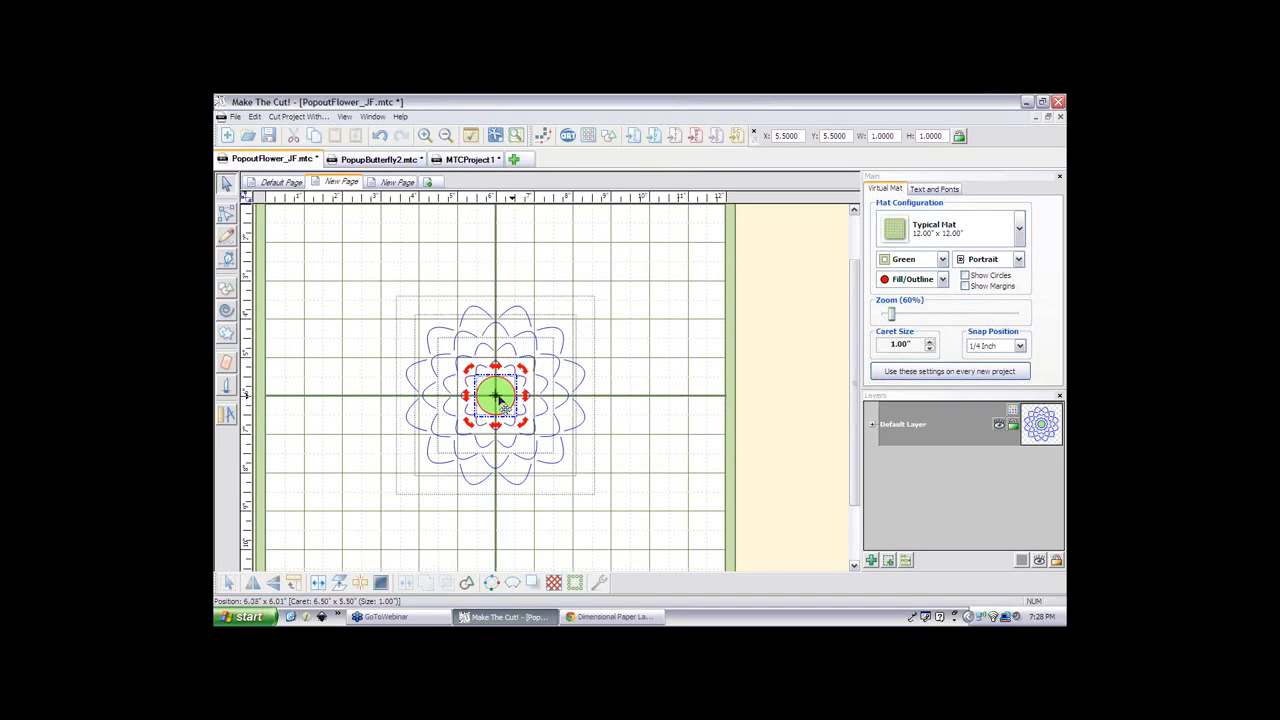
pyautogui.click(500, 399)
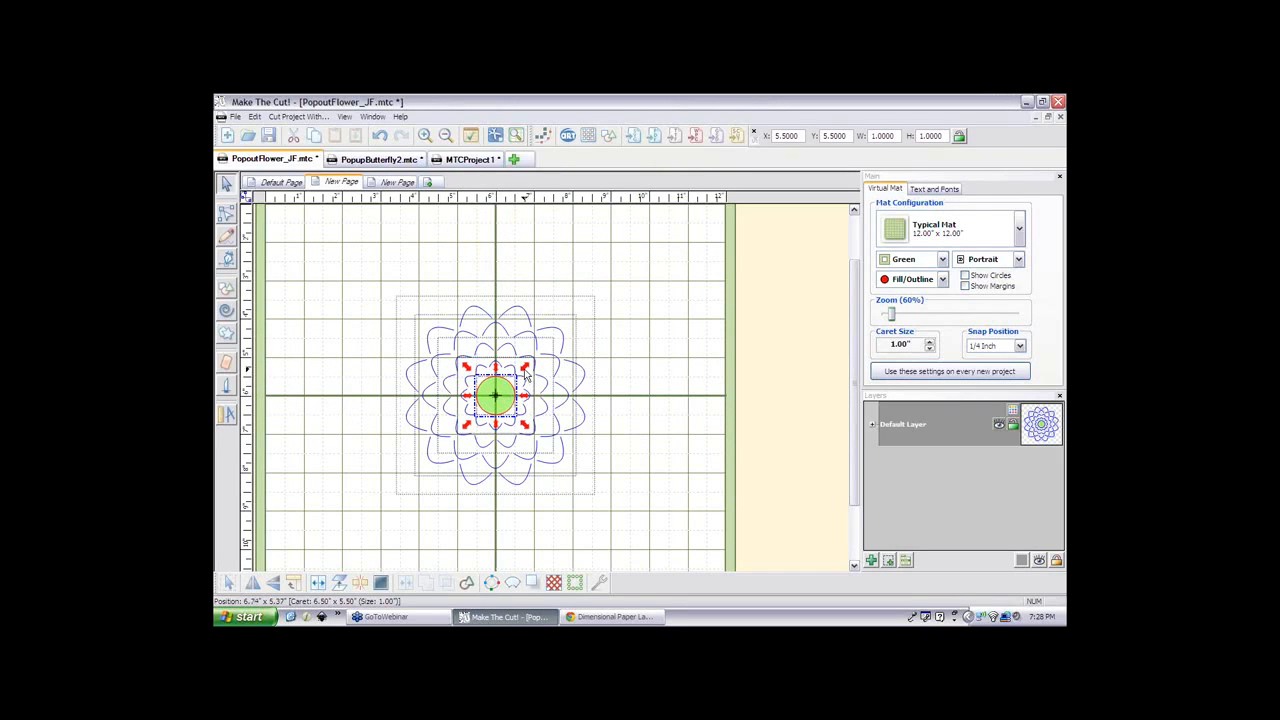
# - Turn off snapping and shrink the centre circle proportionally to about 0.83 inches
pyautogui.click(1020, 346)
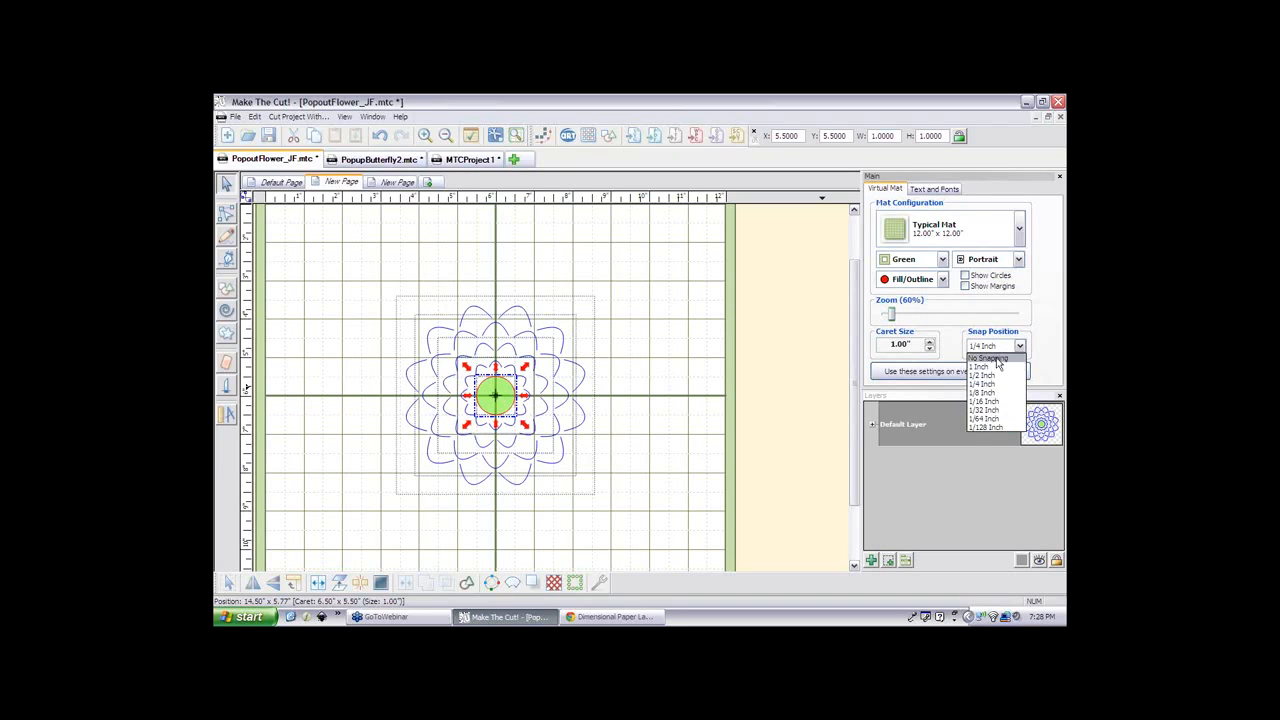
pyautogui.click(987, 358)
pyautogui.moveTo(525, 367); pyautogui.dragTo(499, 397)
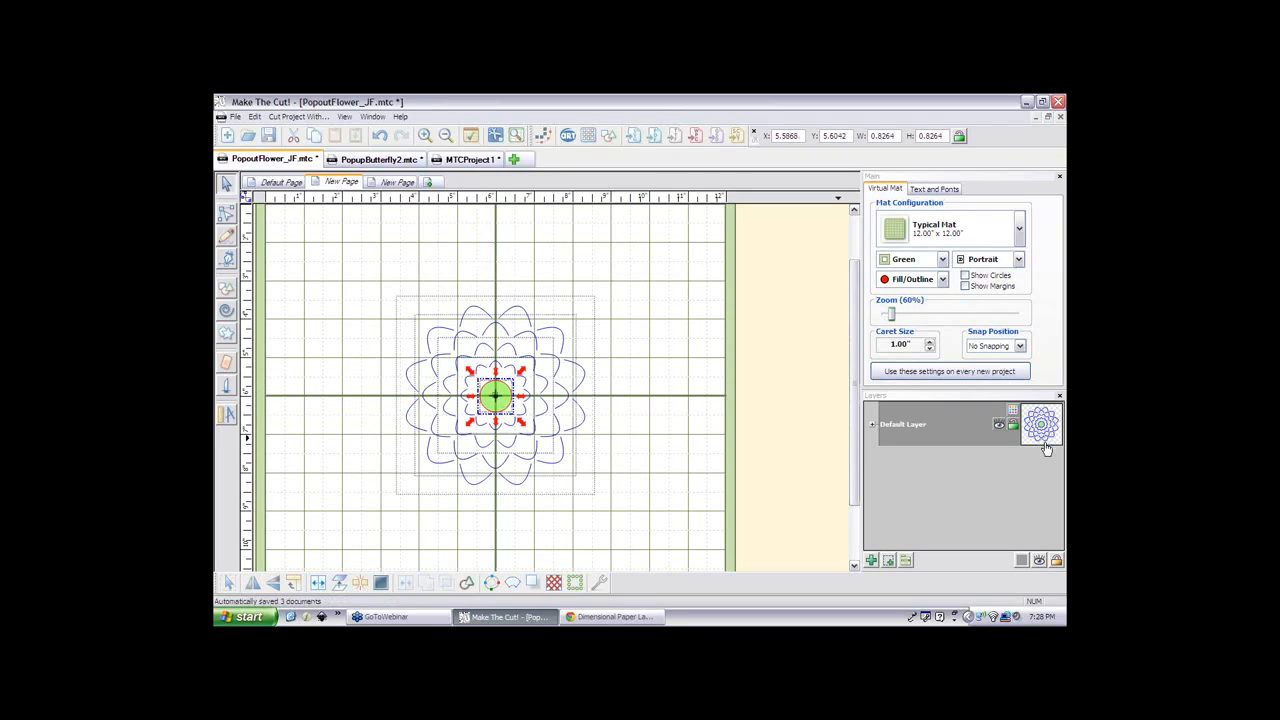
# - Put the circle on its own layer with the petal layer hidden, and slice through the circle with the Knife tool
pyautogui.click(888, 560)
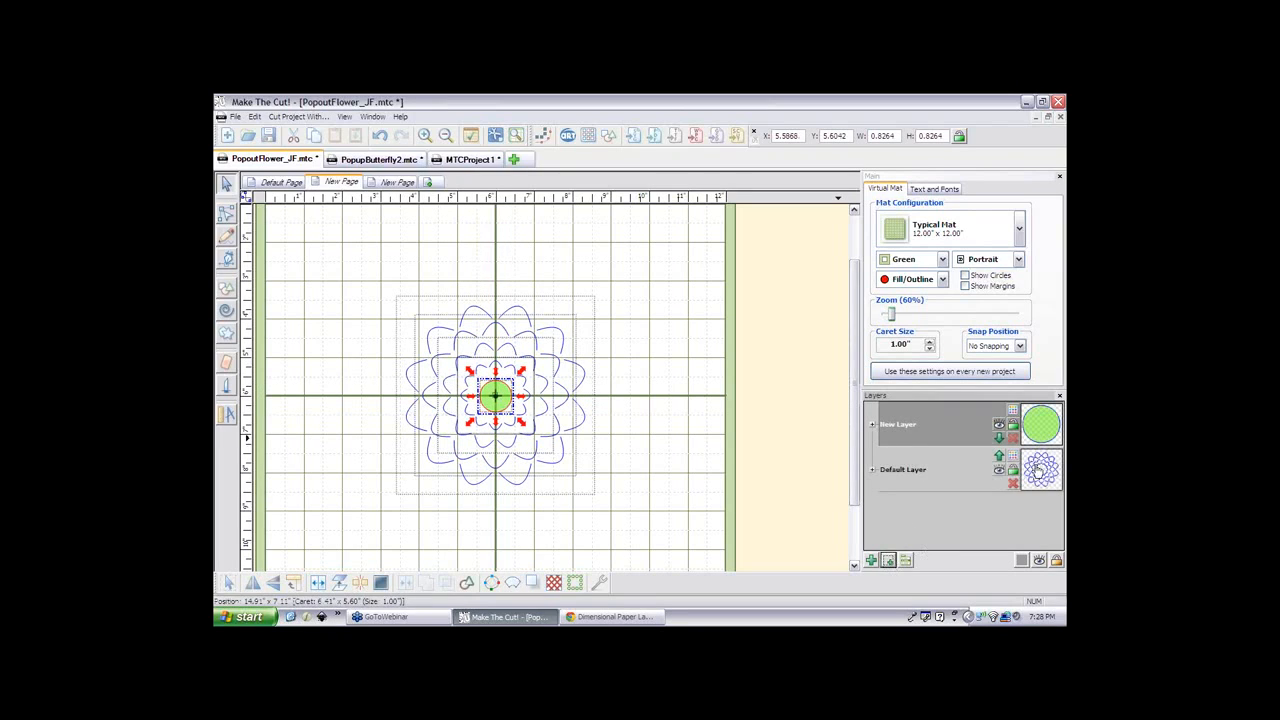
pyautogui.click(998, 471)
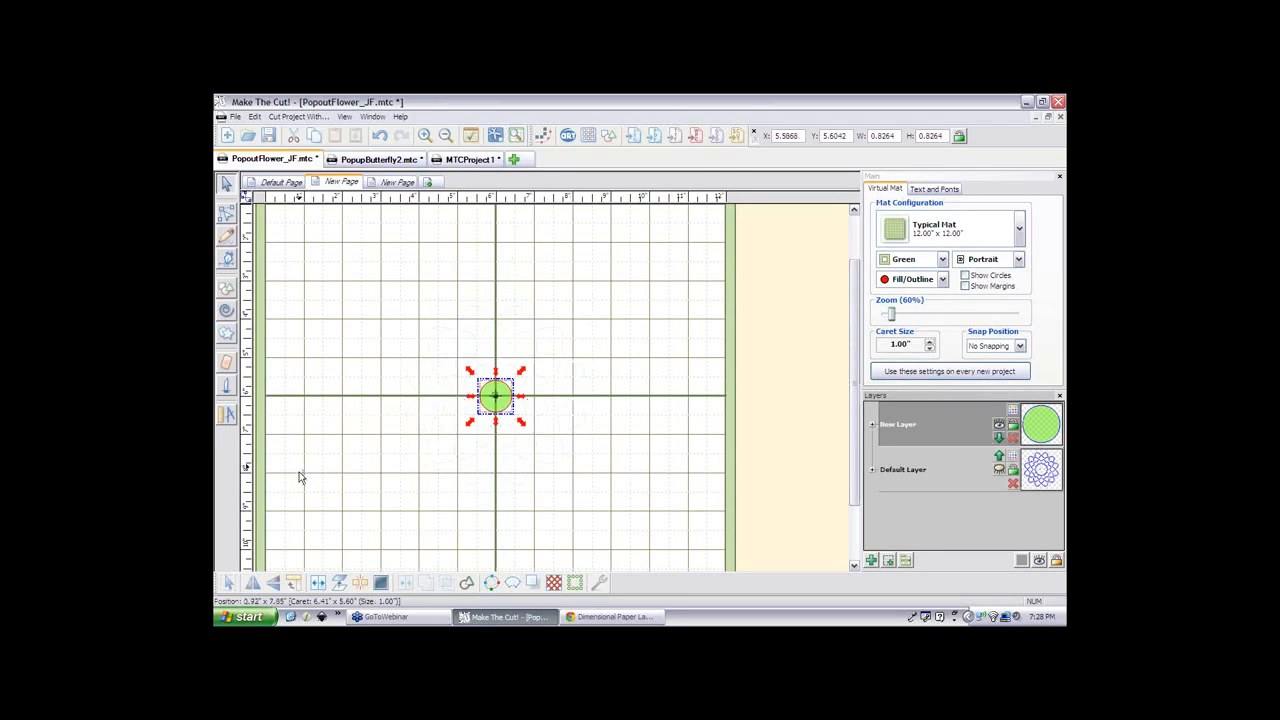
pyautogui.click(227, 390)
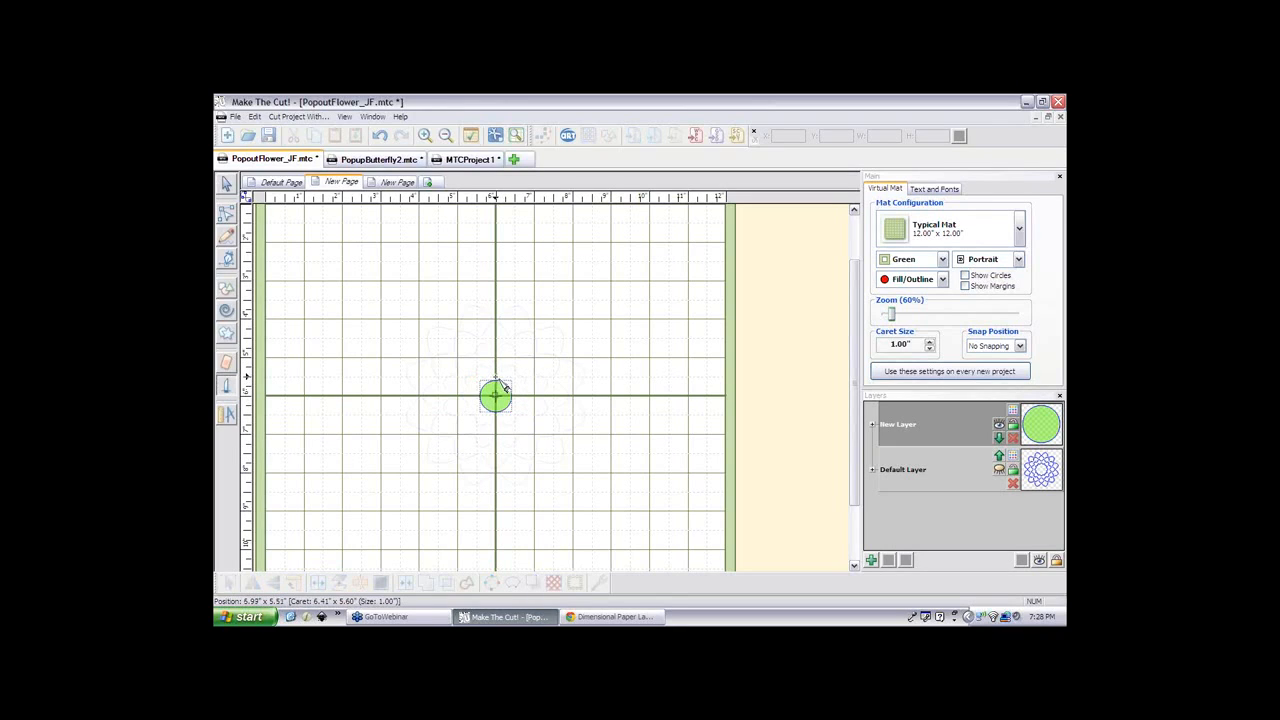
pyautogui.moveTo(497, 385); pyautogui.dragTo(542, 406)
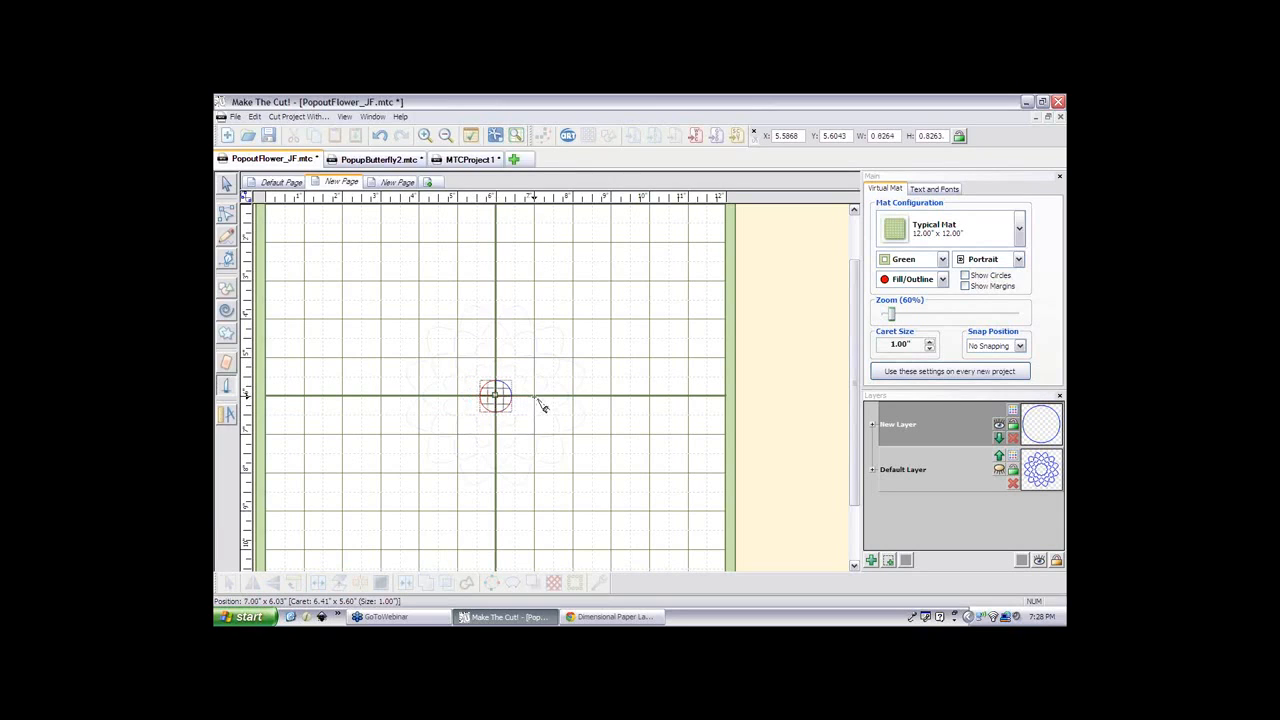
pyautogui.click(225, 185)
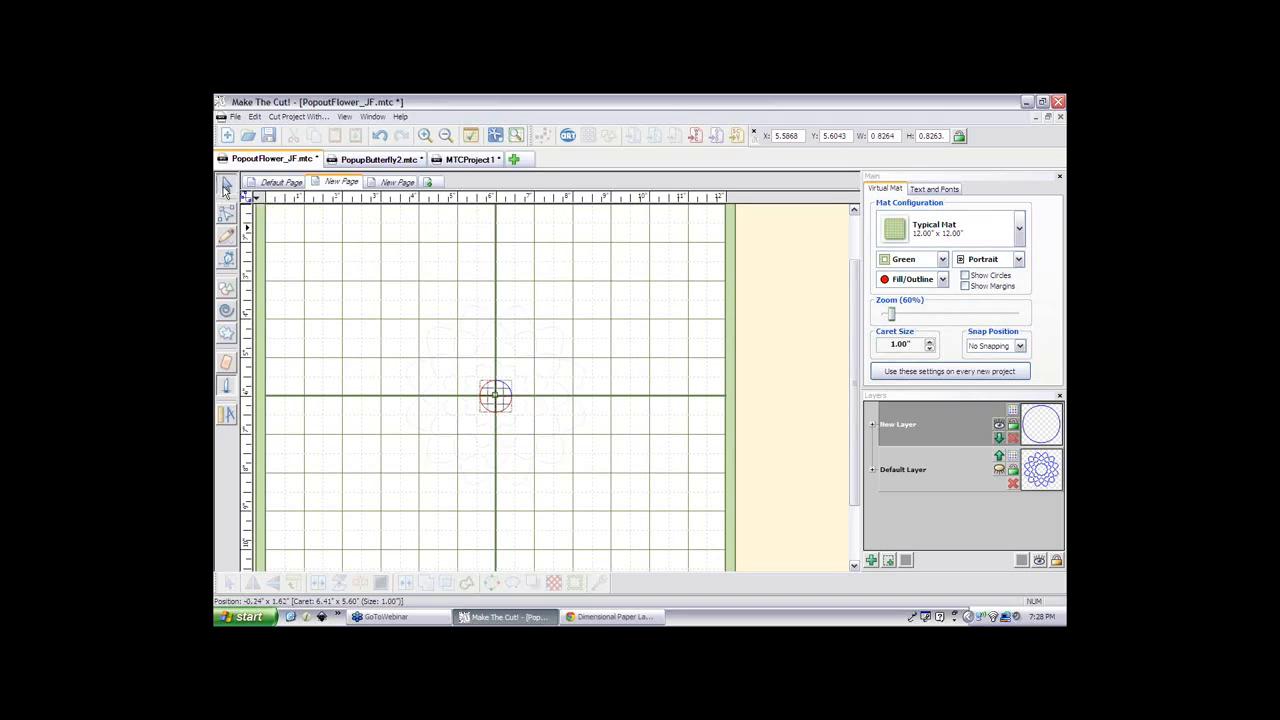
# - Erase gaps through the circle vertically and horizontally with the 3 mm eraser, splitting it into four arcs
pyautogui.click(226, 362)
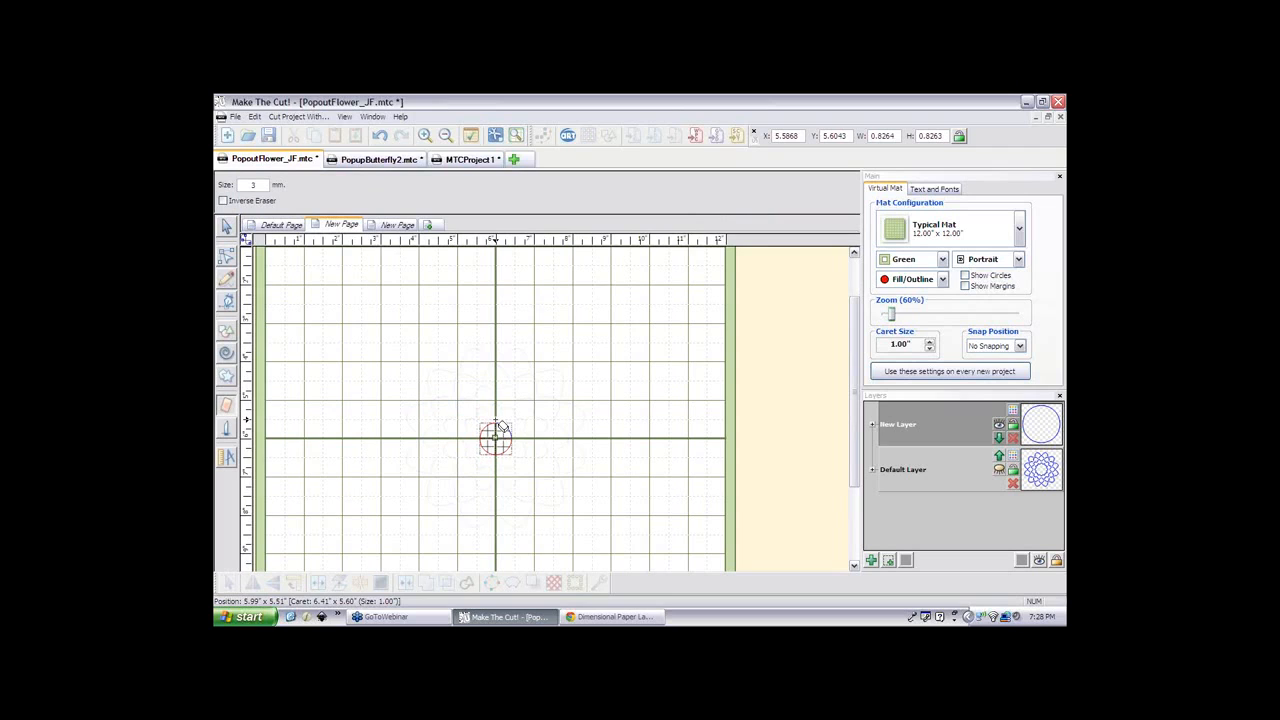
pyautogui.moveTo(502, 427); pyautogui.dragTo(506, 476)
pyautogui.hotkey('ctrl', 'z')
pyautogui.moveTo(500, 421); pyautogui.dragTo(500, 474)
pyautogui.hotkey('ctrl', 'z')
pyautogui.moveTo(502, 425); pyautogui.dragTo(505, 472)
pyautogui.moveTo(474, 443); pyautogui.dragTo(553, 452)
pyautogui.hotkey('ctrl', 'z')
pyautogui.moveTo(474, 443); pyautogui.dragTo(552, 444)
pyautogui.click(227, 230)
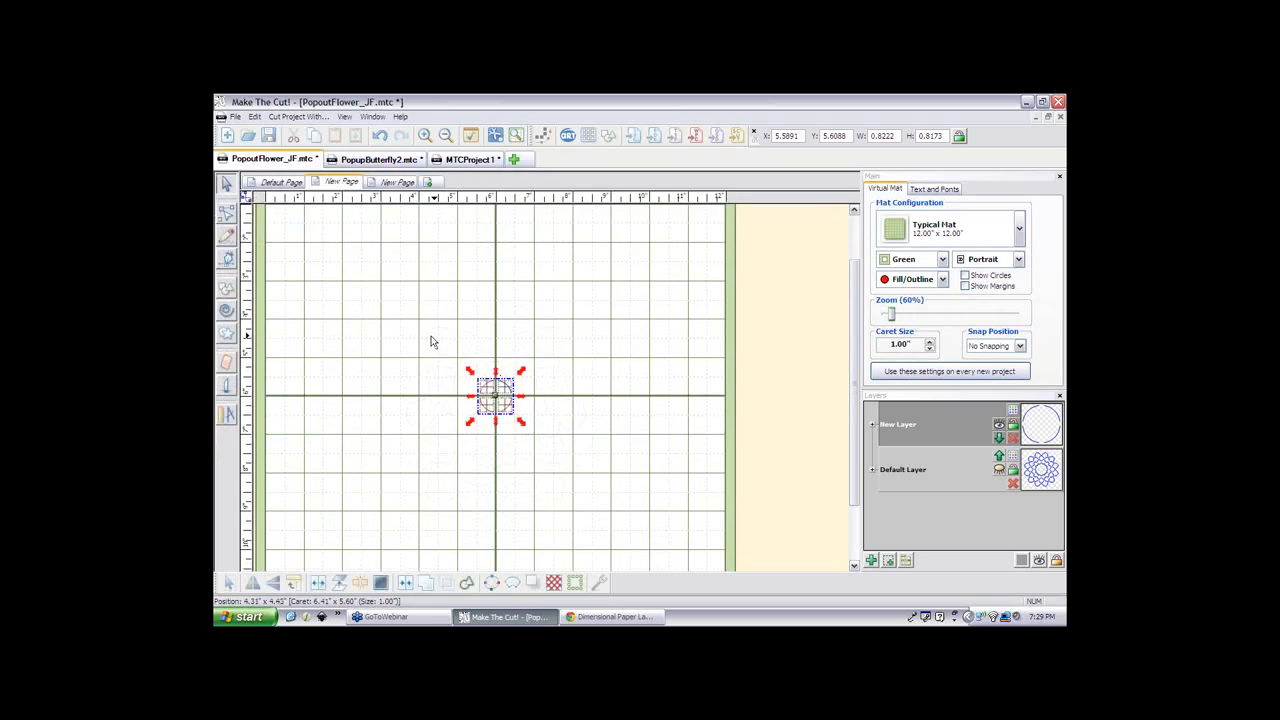
# - Join the circle's four arcs into one shape and rotate it slightly so the gaps sit off the centre axes
pyautogui.moveTo(428, 334); pyautogui.dragTo(589, 523)
pyautogui.click(404, 586)
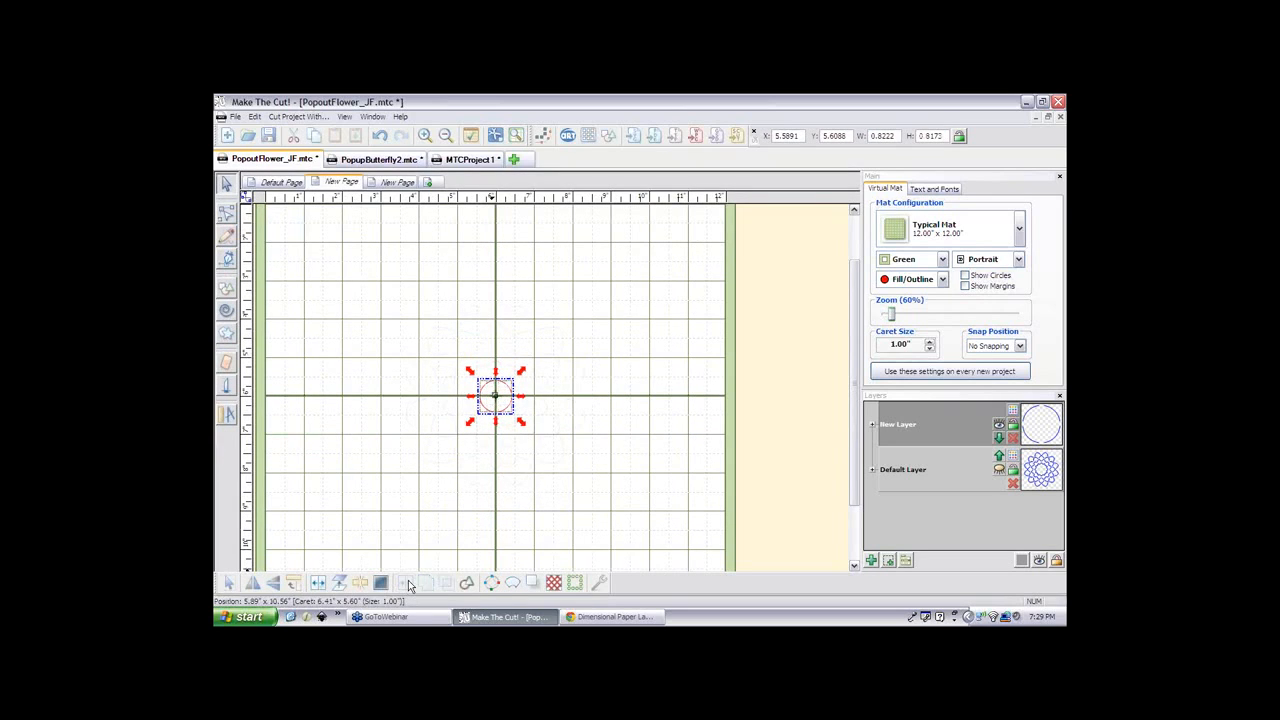
pyautogui.click(508, 412)
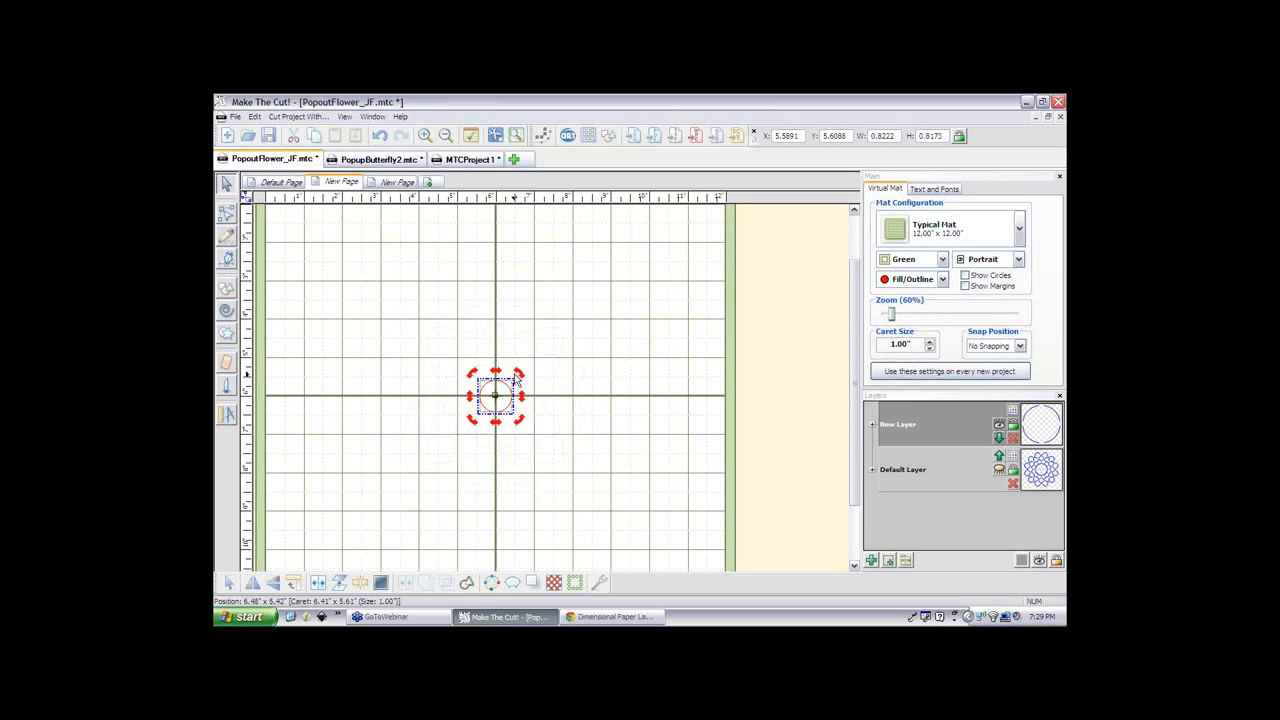
pyautogui.moveTo(521, 374); pyautogui.dragTo(526, 382)
pyautogui.click(527, 383)
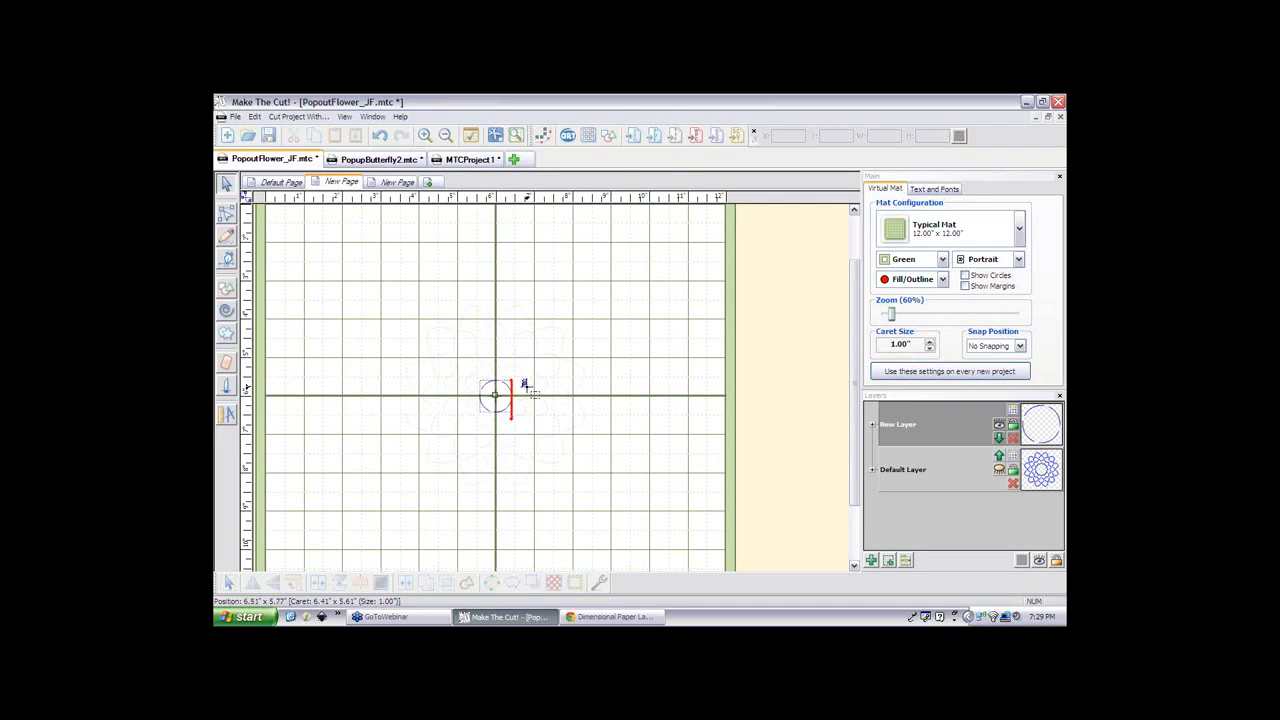
pyautogui.click(508, 400)
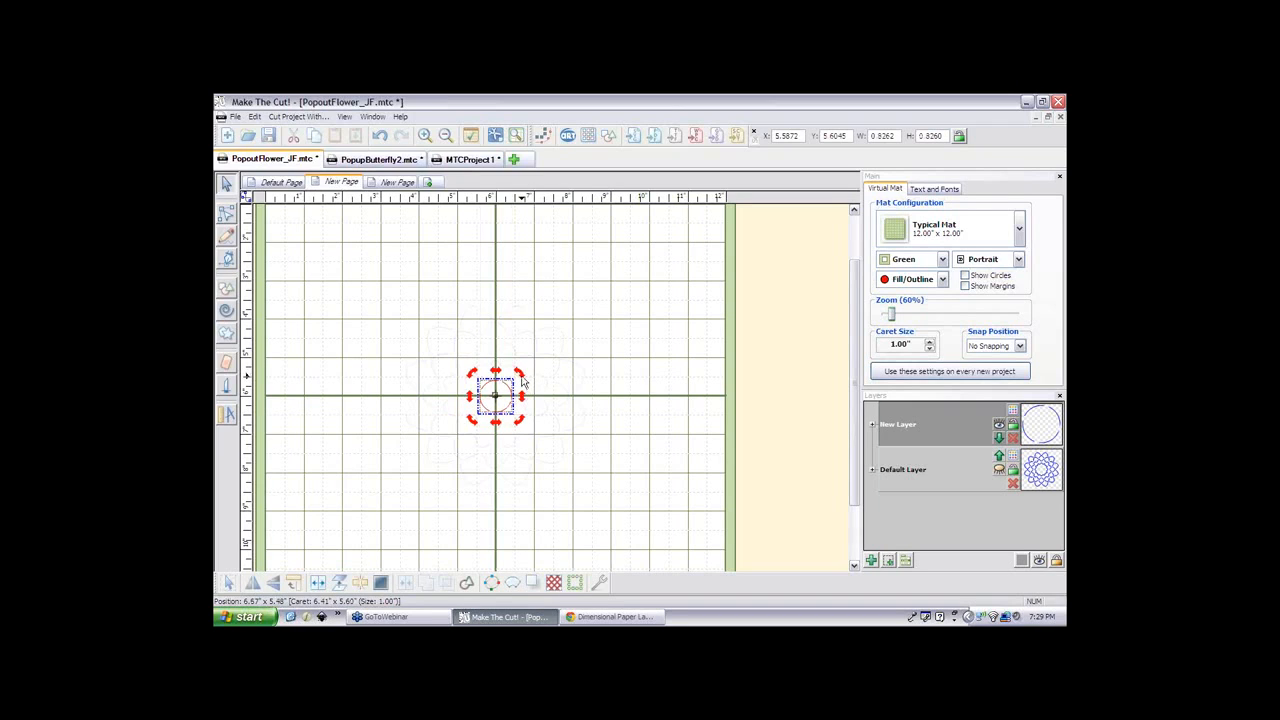
pyautogui.moveTo(521, 380); pyautogui.dragTo(526, 397)
# - Show the petal layer again and check how the broken circle sits inside the petal rings
pyautogui.scroll(2, 565, 413)
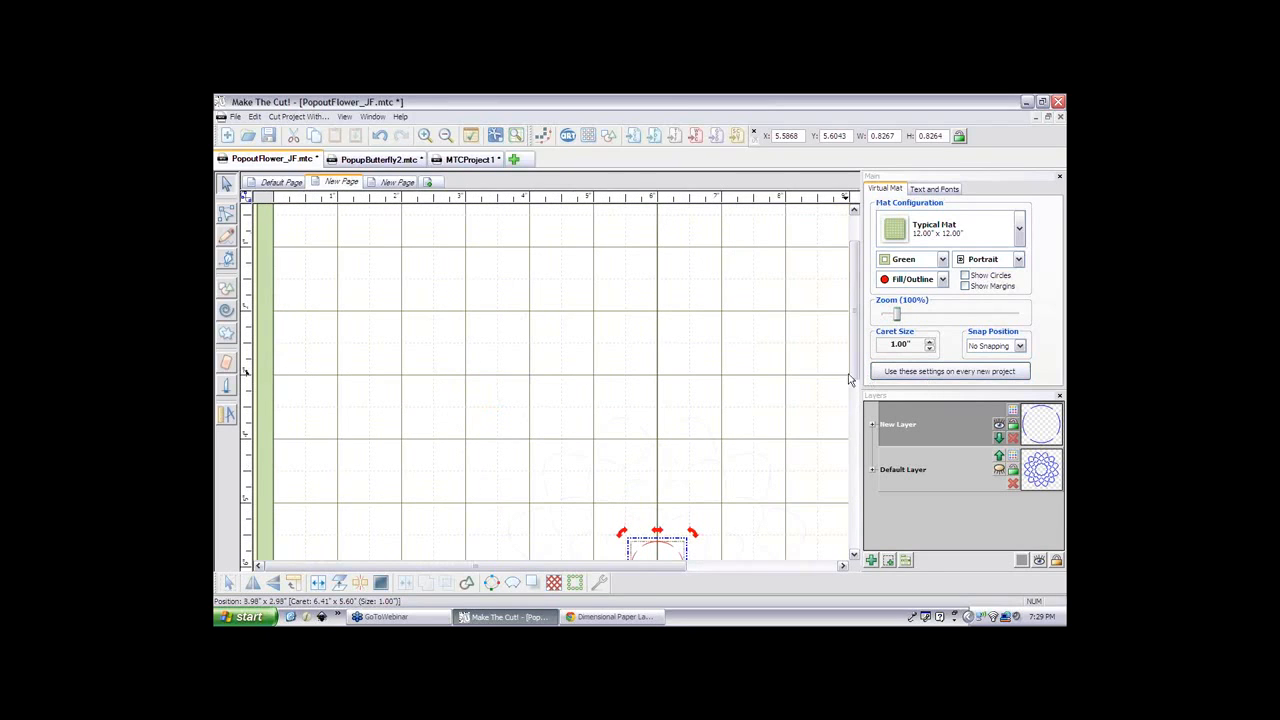
pyautogui.moveTo(855, 382); pyautogui.dragTo(850, 414)
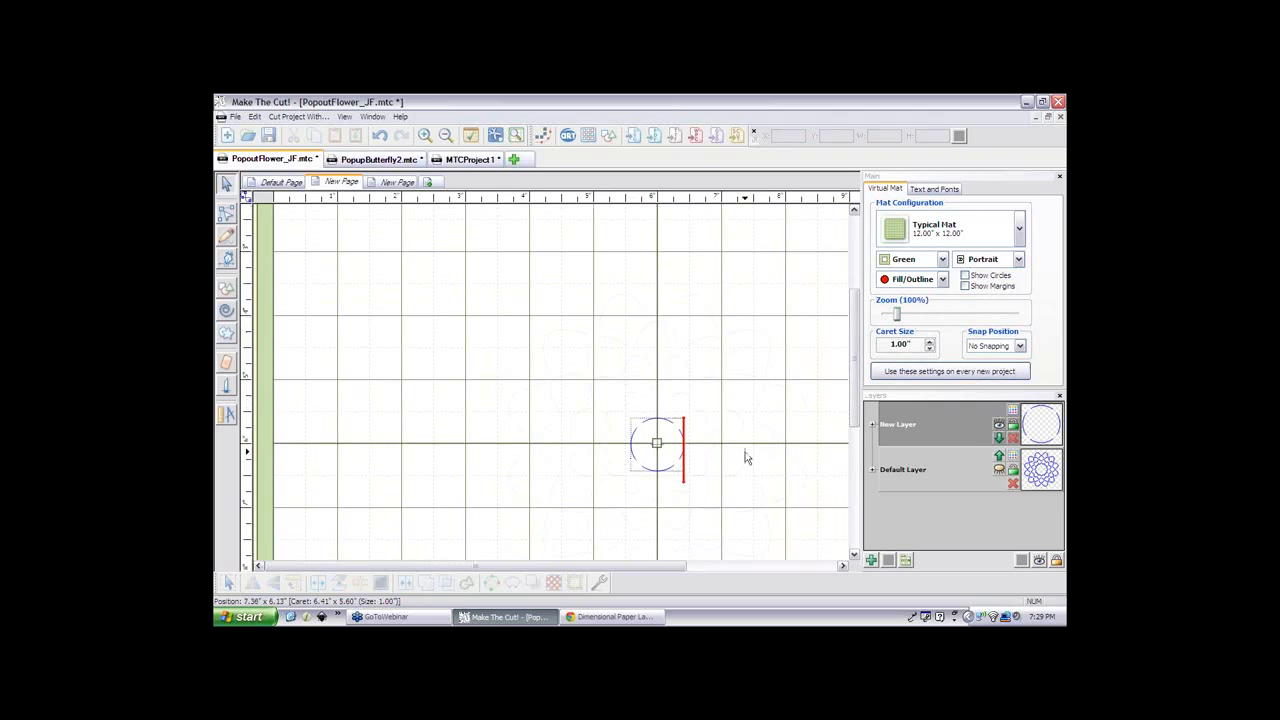
pyautogui.click(999, 470)
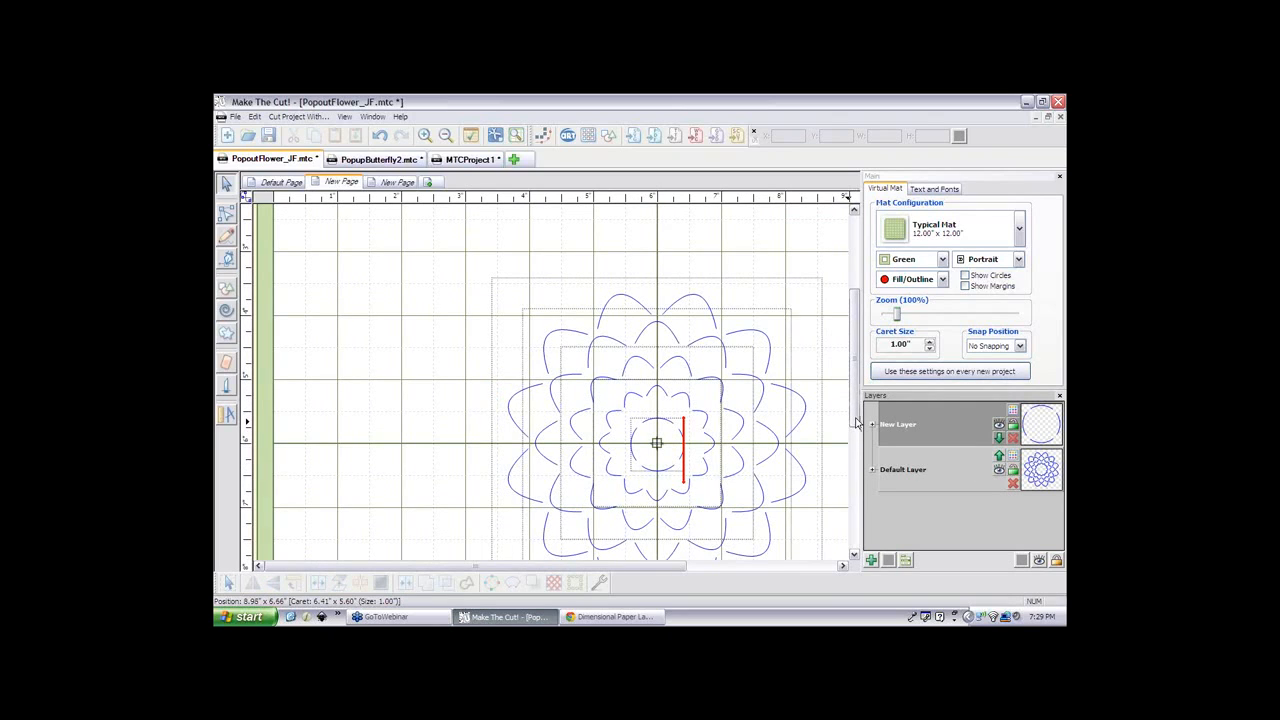
pyautogui.moveTo(855, 422); pyautogui.dragTo(860, 443)
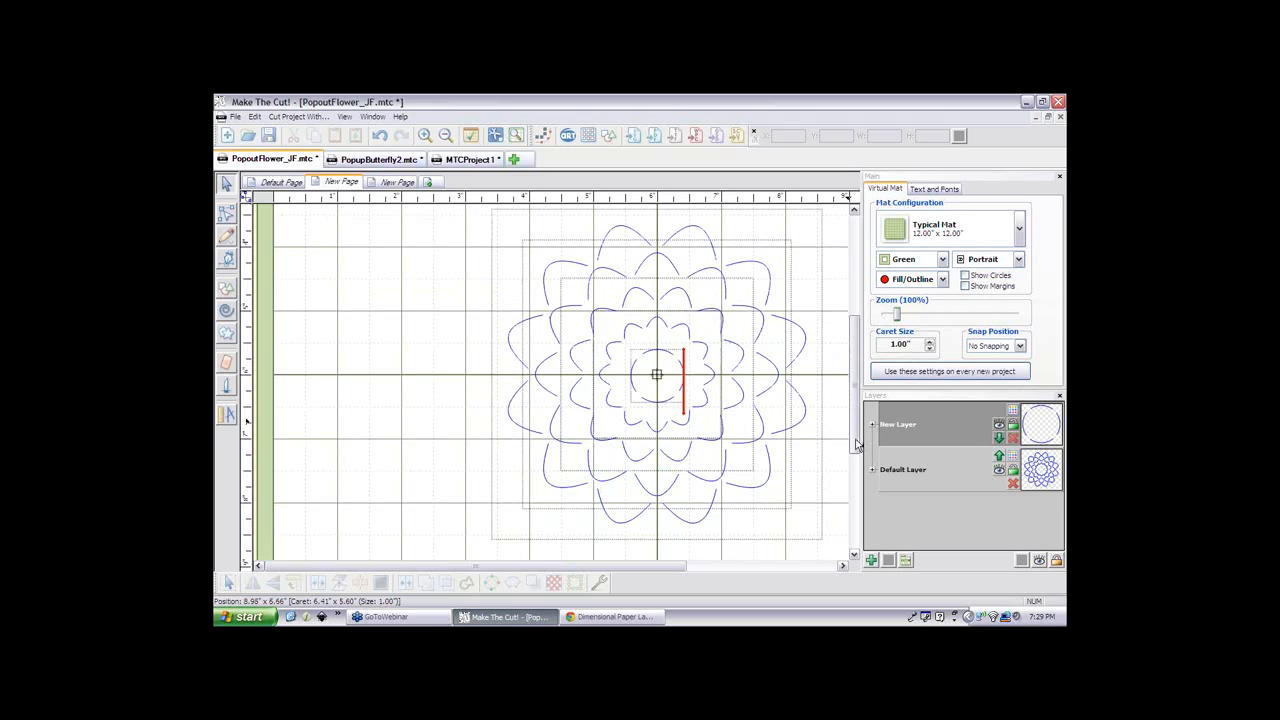
pyautogui.click(895, 316)
pyautogui.moveTo(895, 320)
pyautogui.mouseDown()
pyautogui.moveTo(832, 306)
pyautogui.moveTo(889, 314)
pyautogui.mouseUp()
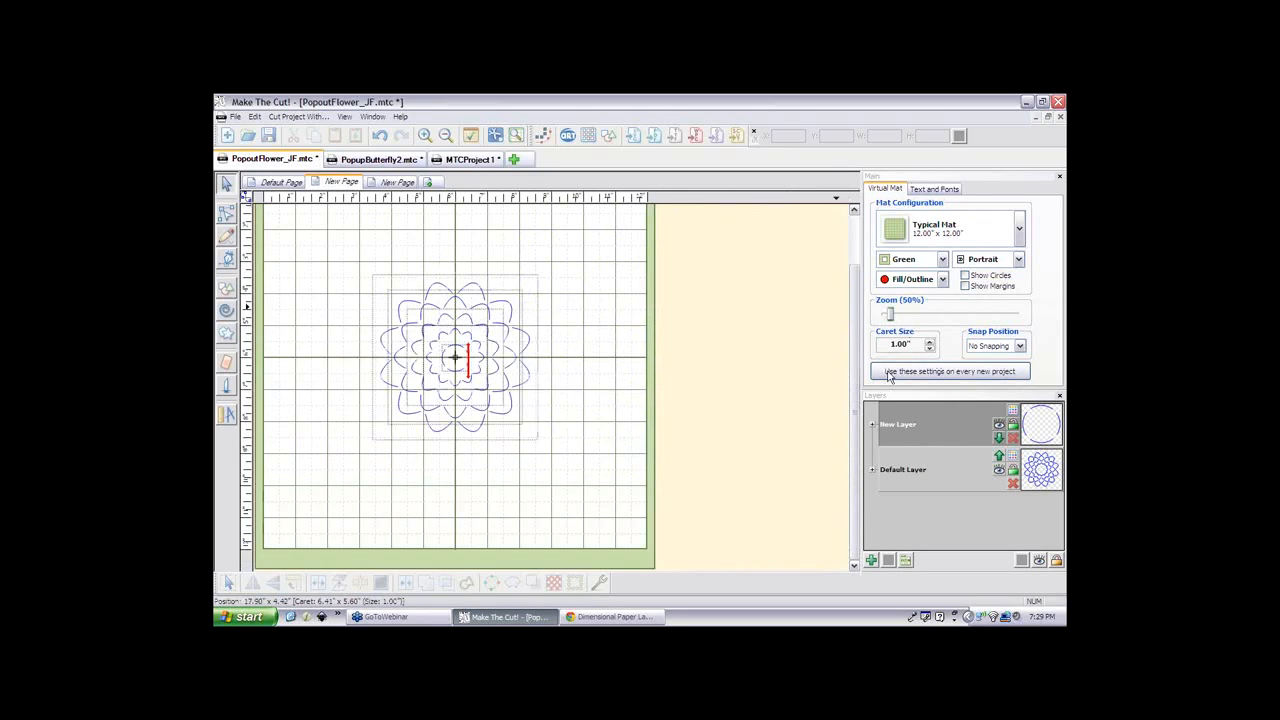
# - Add a polygon square from the basic shapes and move it to its own new layer
pyautogui.click(608, 135)
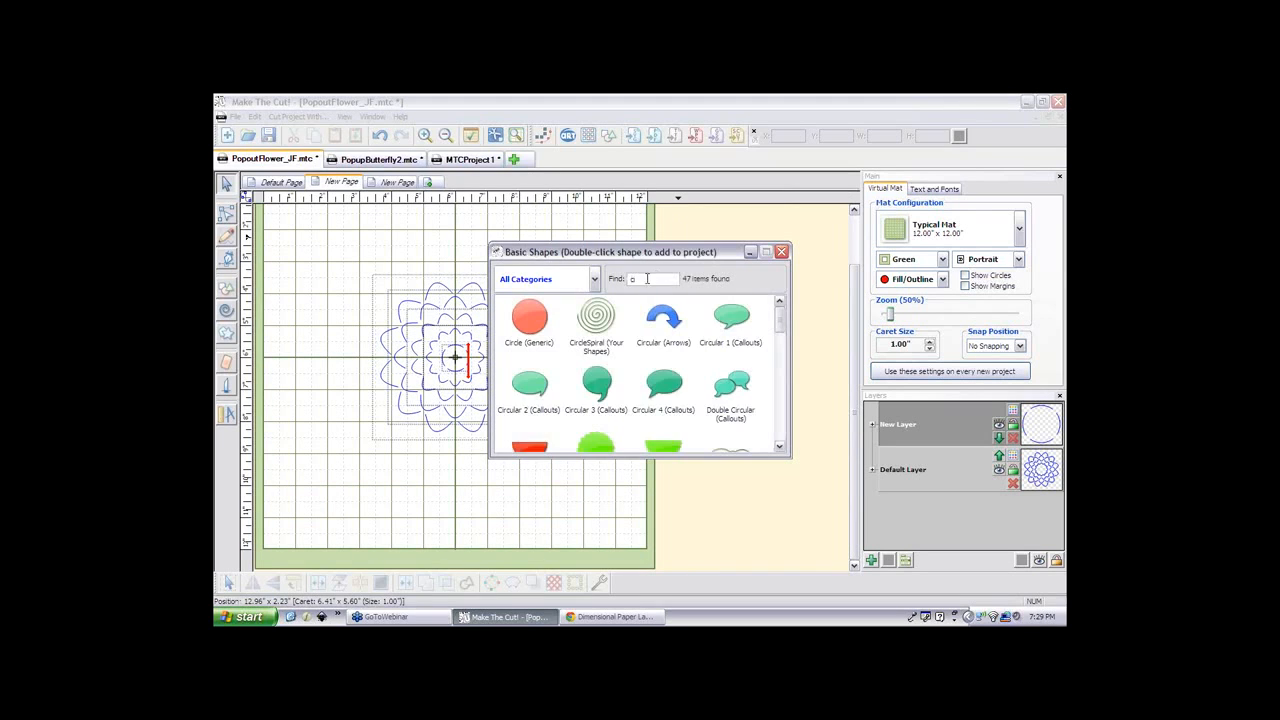
pyautogui.write('sq')
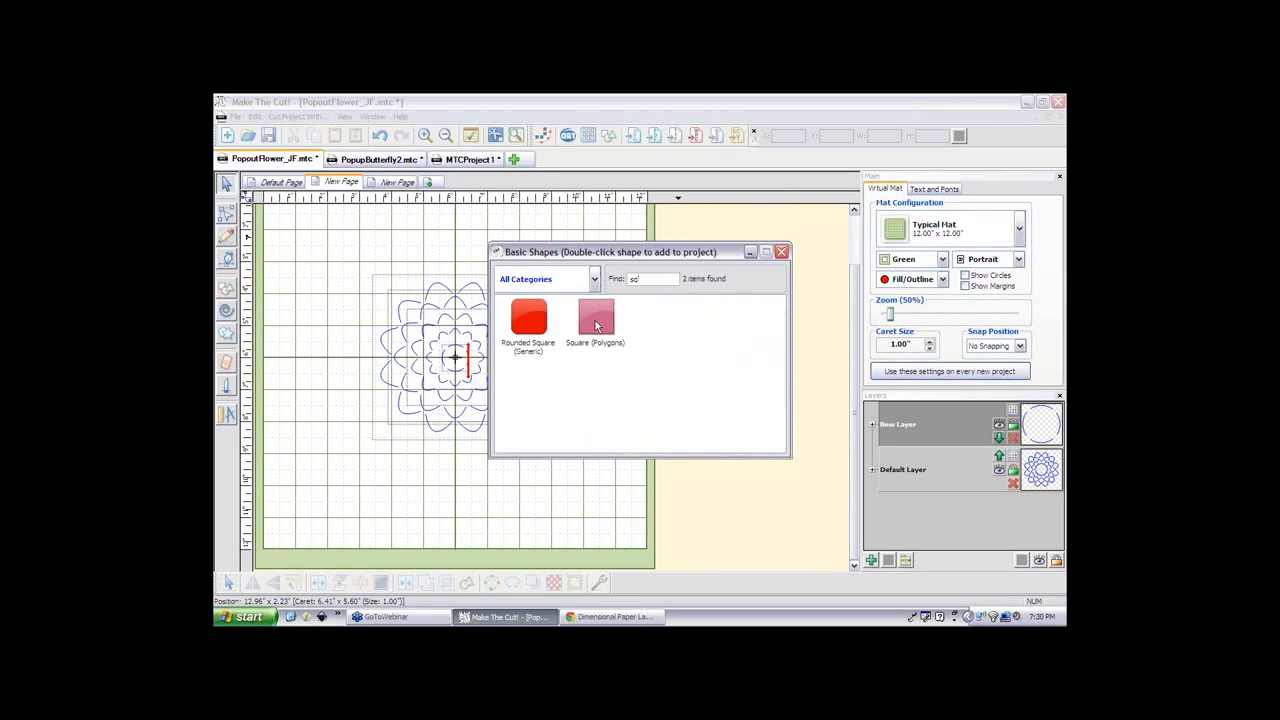
pyautogui.doubleClick(595, 320)
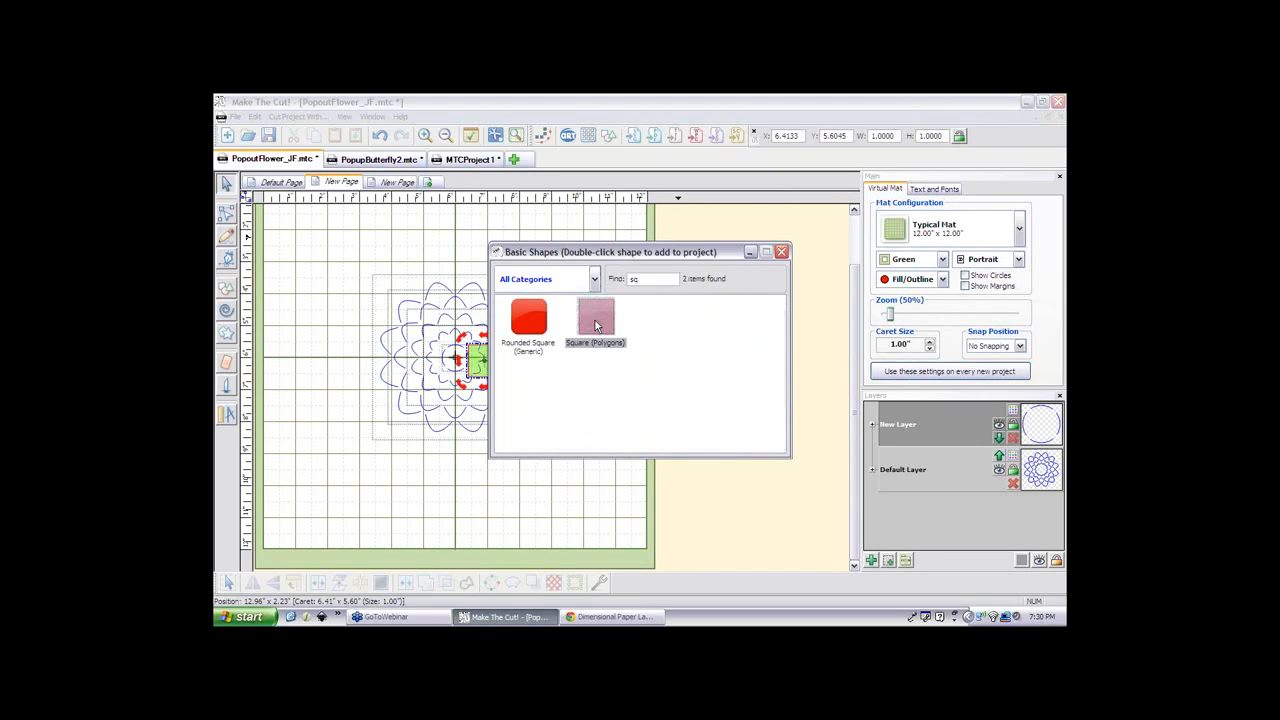
pyautogui.click(781, 252)
pyautogui.click(888, 561)
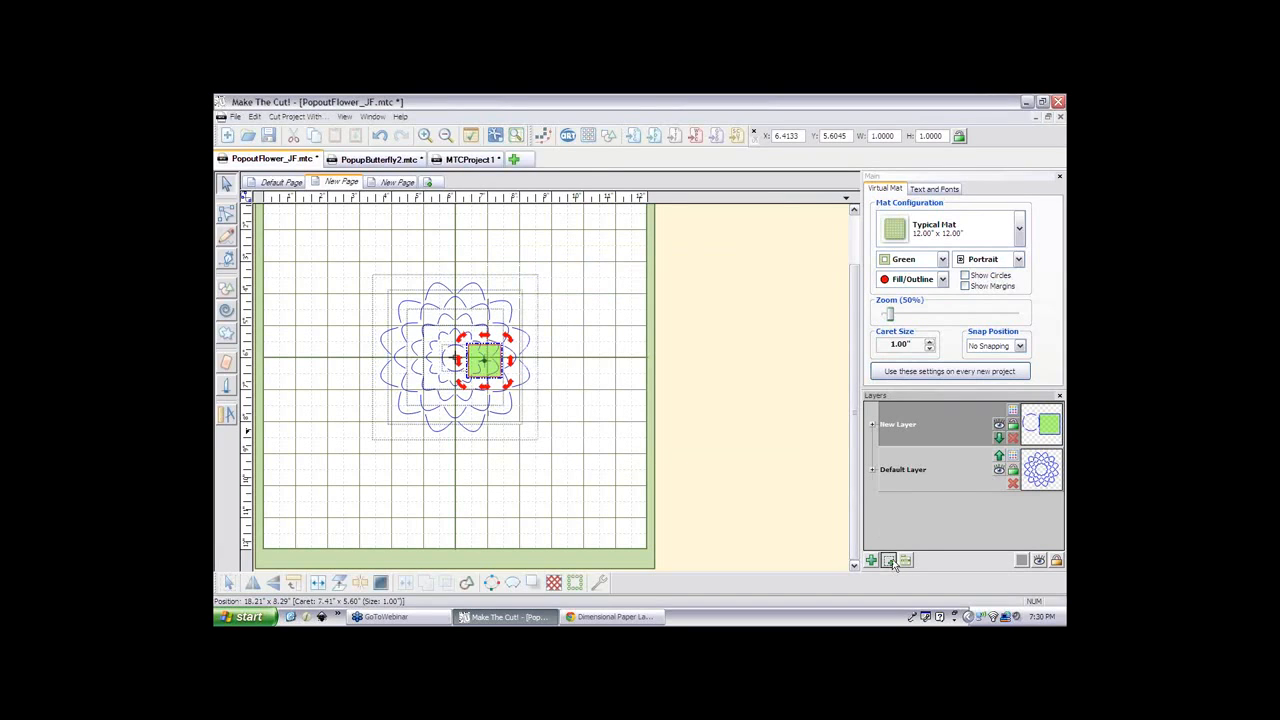
pyautogui.click(485, 360)
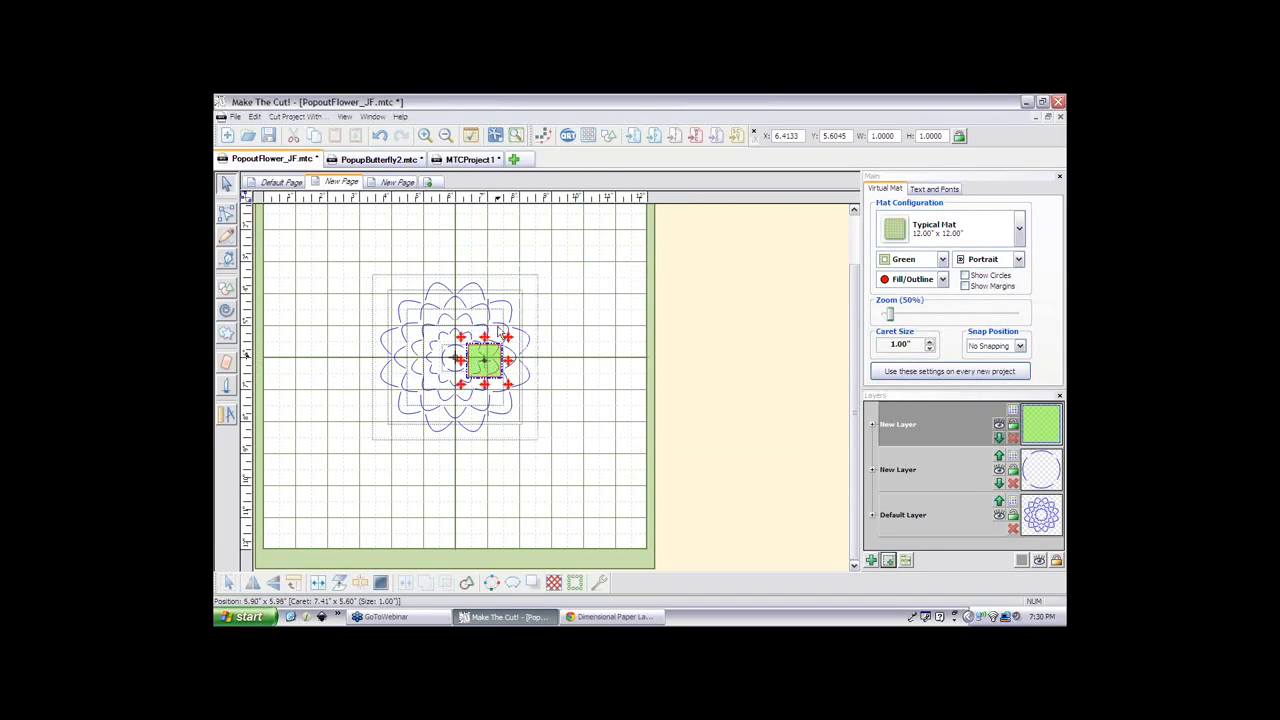
# - Set the square's Y to 5 and its size to 5 × 5 inches, and place it beside the flower
pyautogui.click(849, 136)
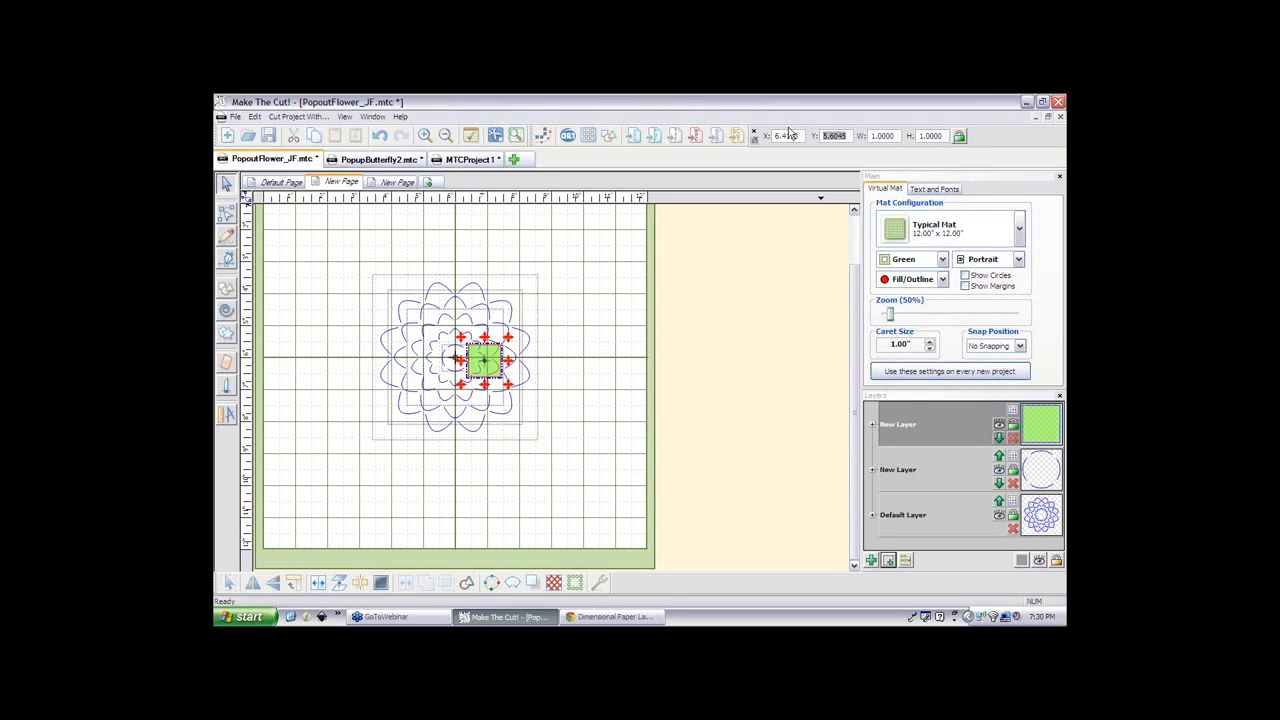
pyautogui.write('5')
pyautogui.press('Tab')
pyautogui.write('5')
pyautogui.press('Return')
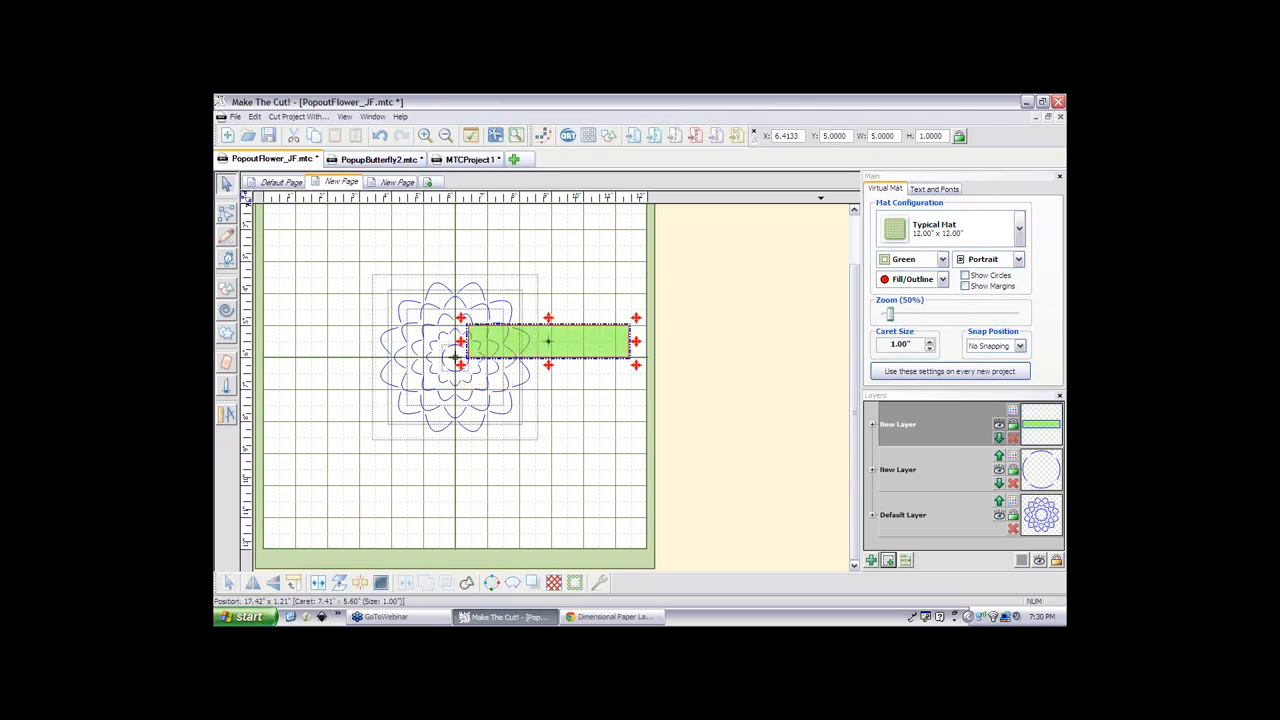
pyautogui.doubleClick(930, 136)
pyautogui.write('5')
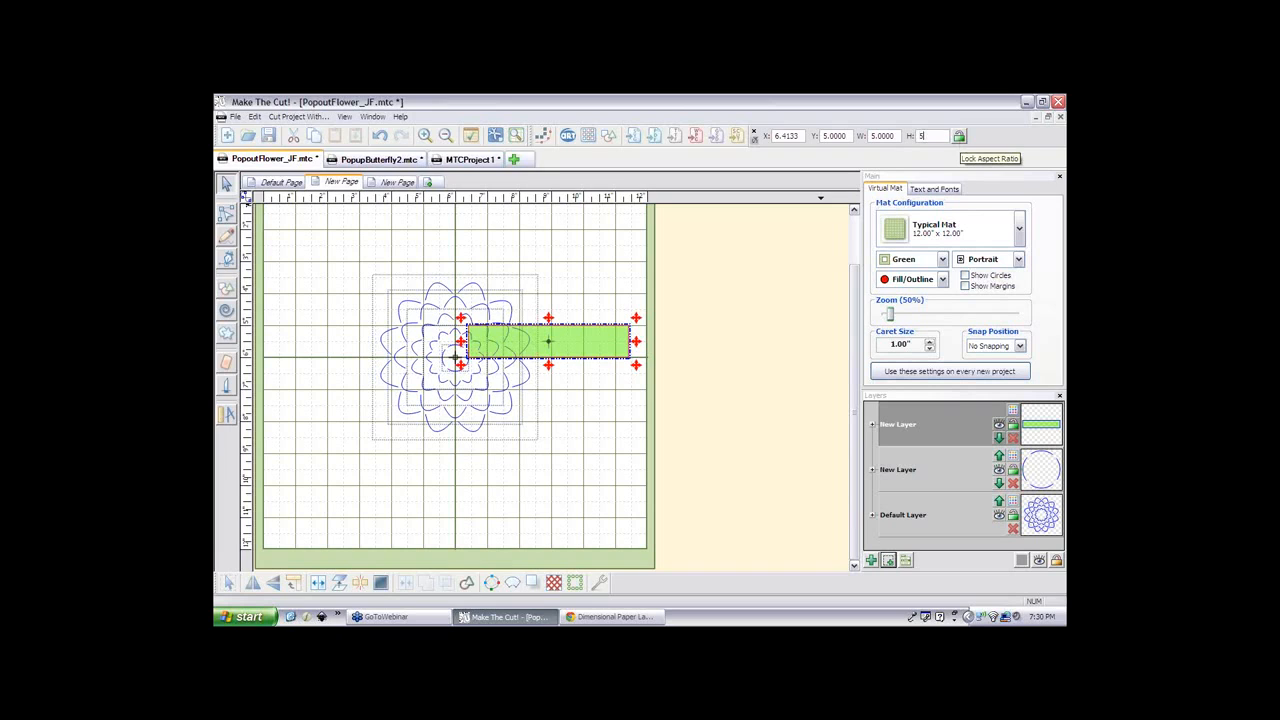
pyautogui.press('Return')
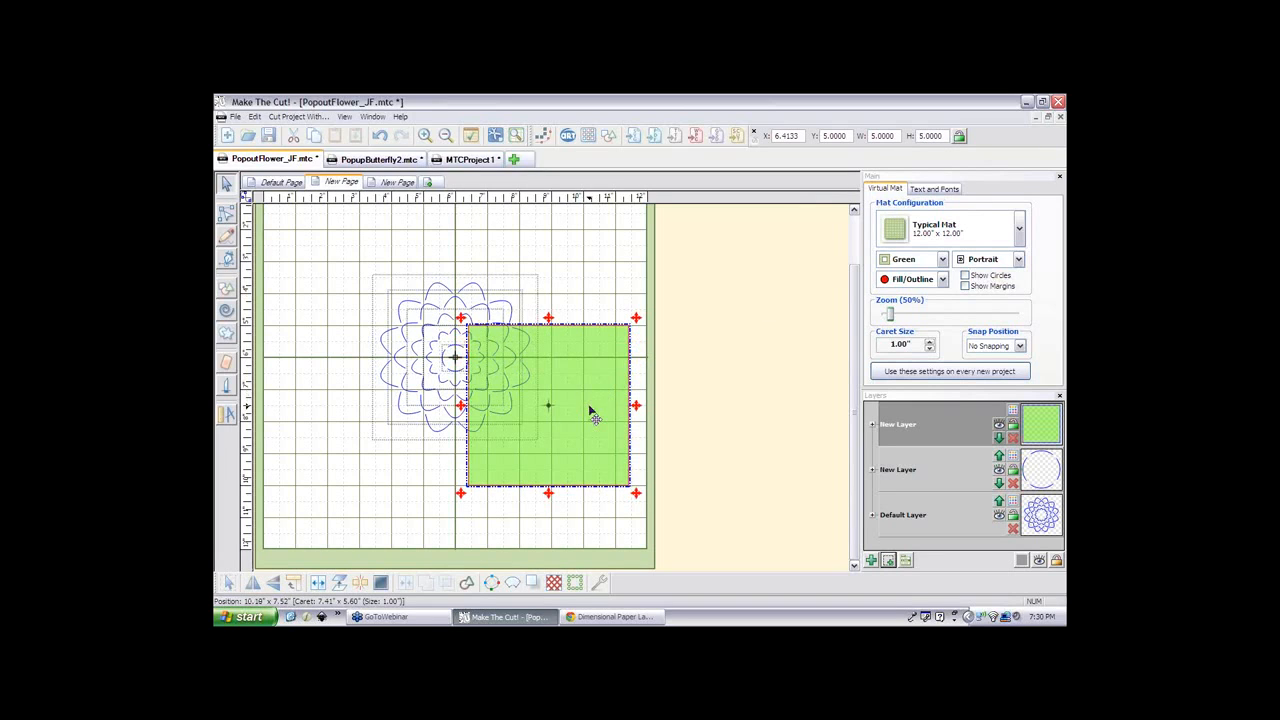
pyautogui.moveTo(538, 383); pyautogui.dragTo(716, 327)
# - Join all the petal rings and the broken centre circle into one flower shape
pyautogui.moveTo(334, 242); pyautogui.dragTo(556, 496)
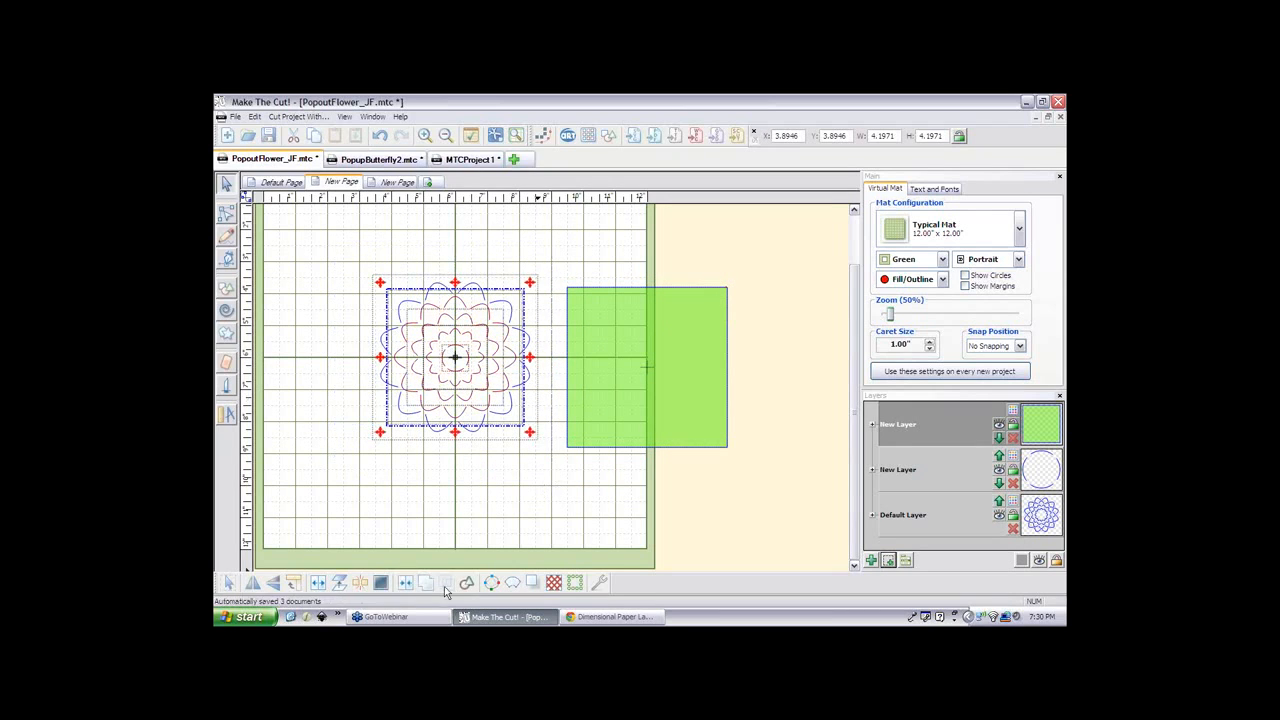
pyautogui.click(407, 590)
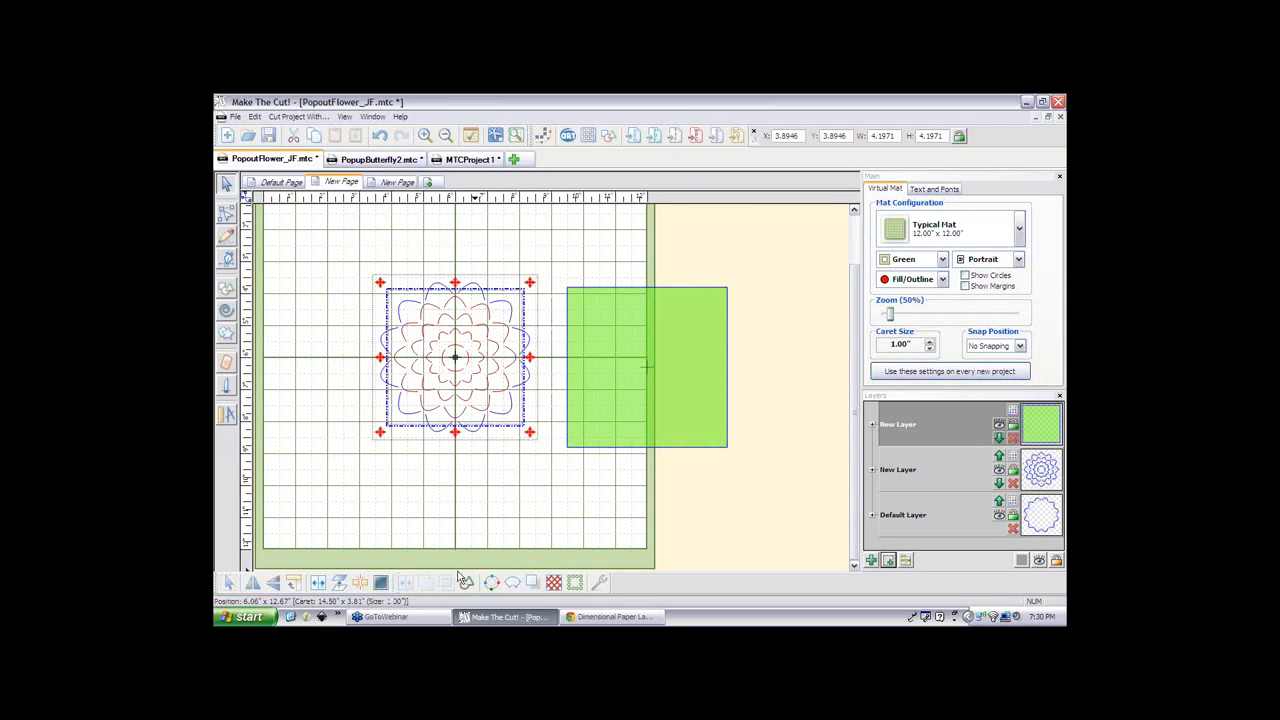
pyautogui.click(570, 462)
pyautogui.moveTo(570, 462); pyautogui.dragTo(308, 212)
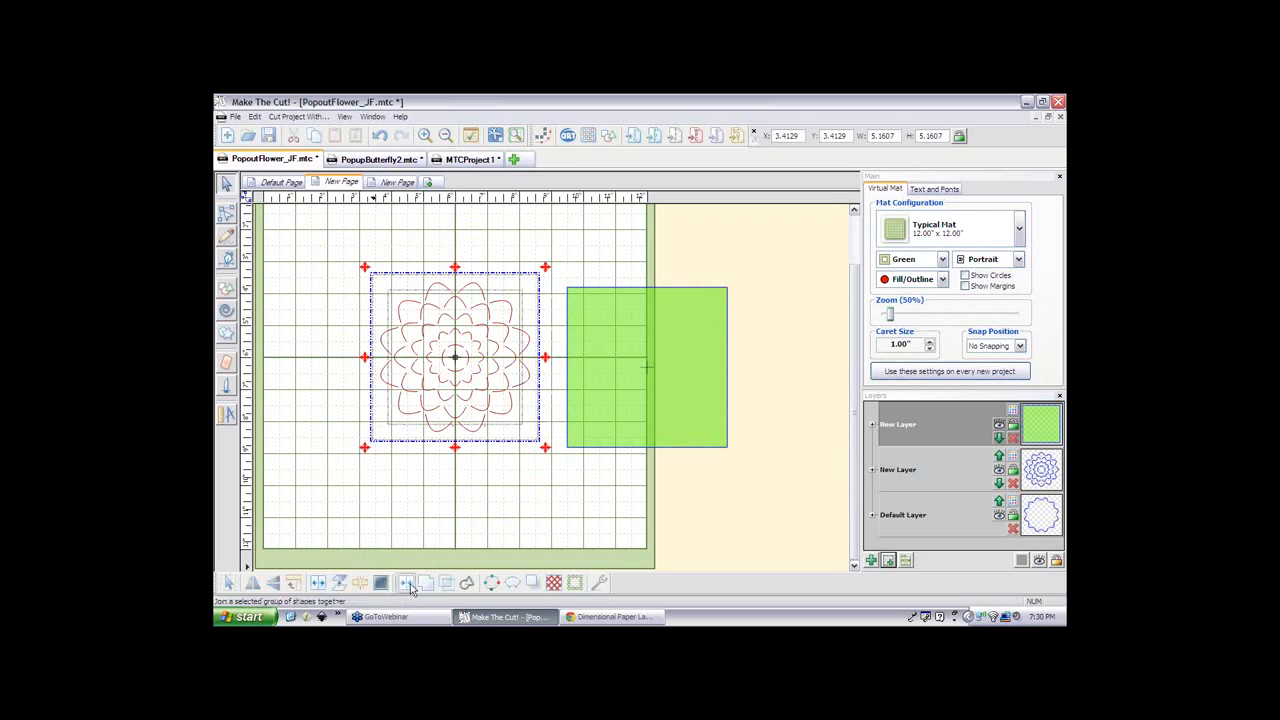
# - Centre the joined flower and the 5-inch square on each other and move them together to the upper part of the mat
pyautogui.keyDown('shift'); pyautogui.click(655, 427); pyautogui.keyUp('shift')
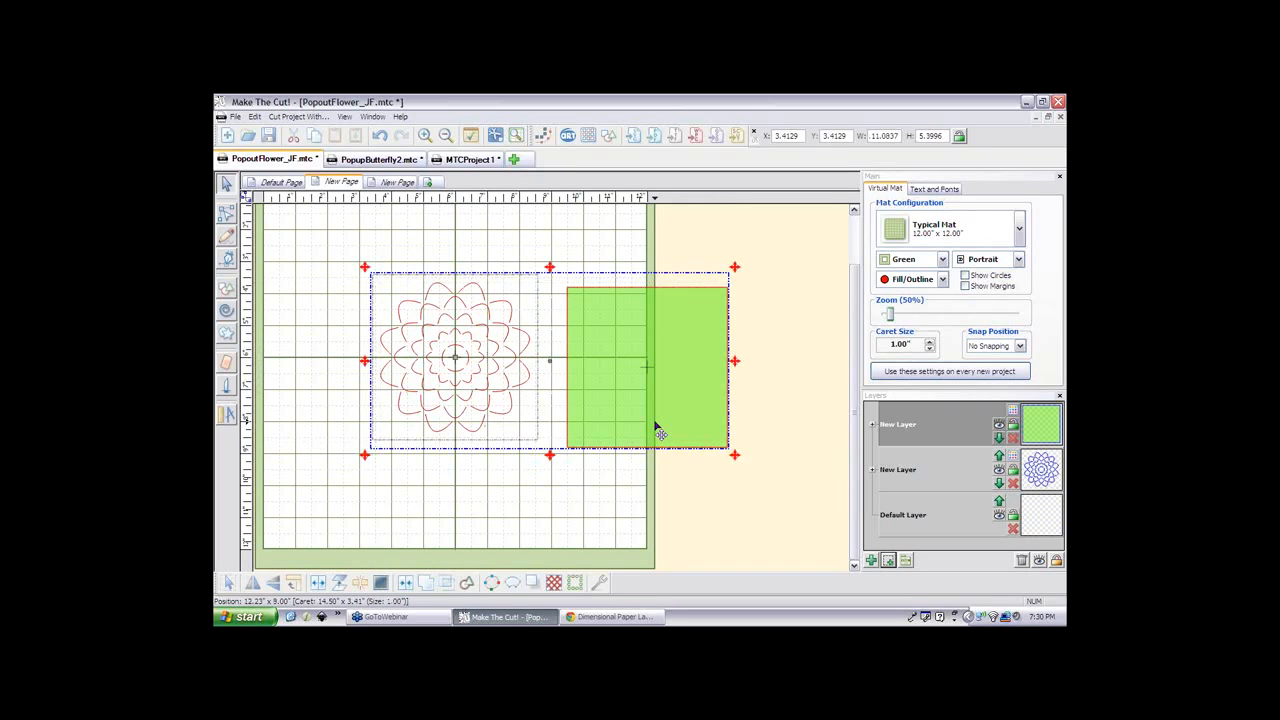
pyautogui.hotkey('alt', 'c')
pyautogui.moveTo(676, 502); pyautogui.dragTo(440, 200)
pyautogui.moveTo(548, 363); pyautogui.dragTo(486, 304)
pyautogui.click(598, 320)
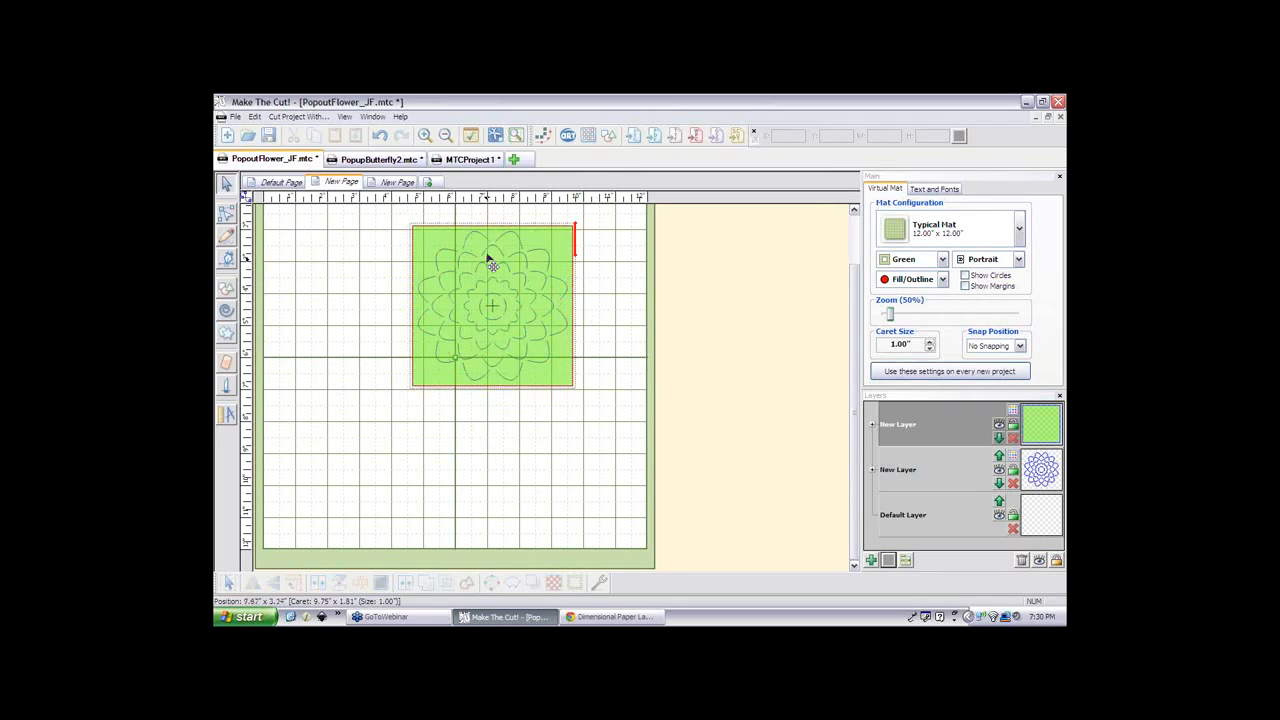
# - Return to the default page with the finished card and set the mat colour to Contrast
pyautogui.click(284, 182)
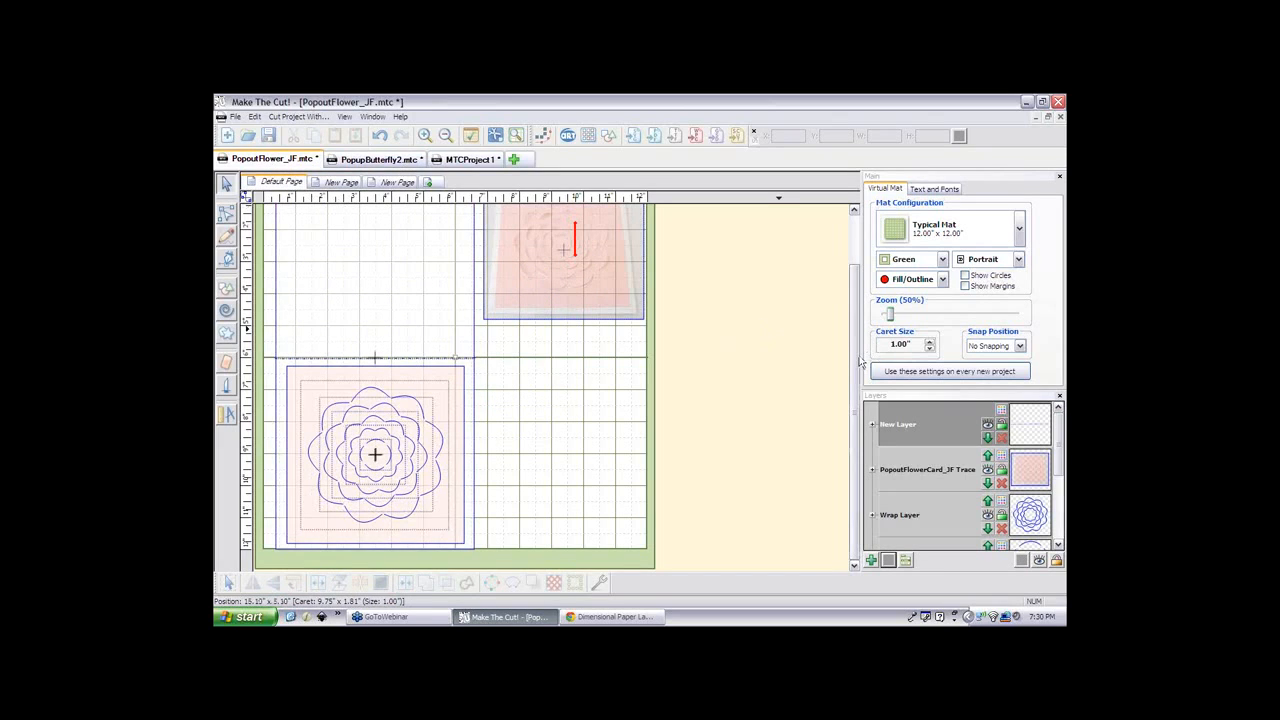
pyautogui.scroll(3, 855, 362)
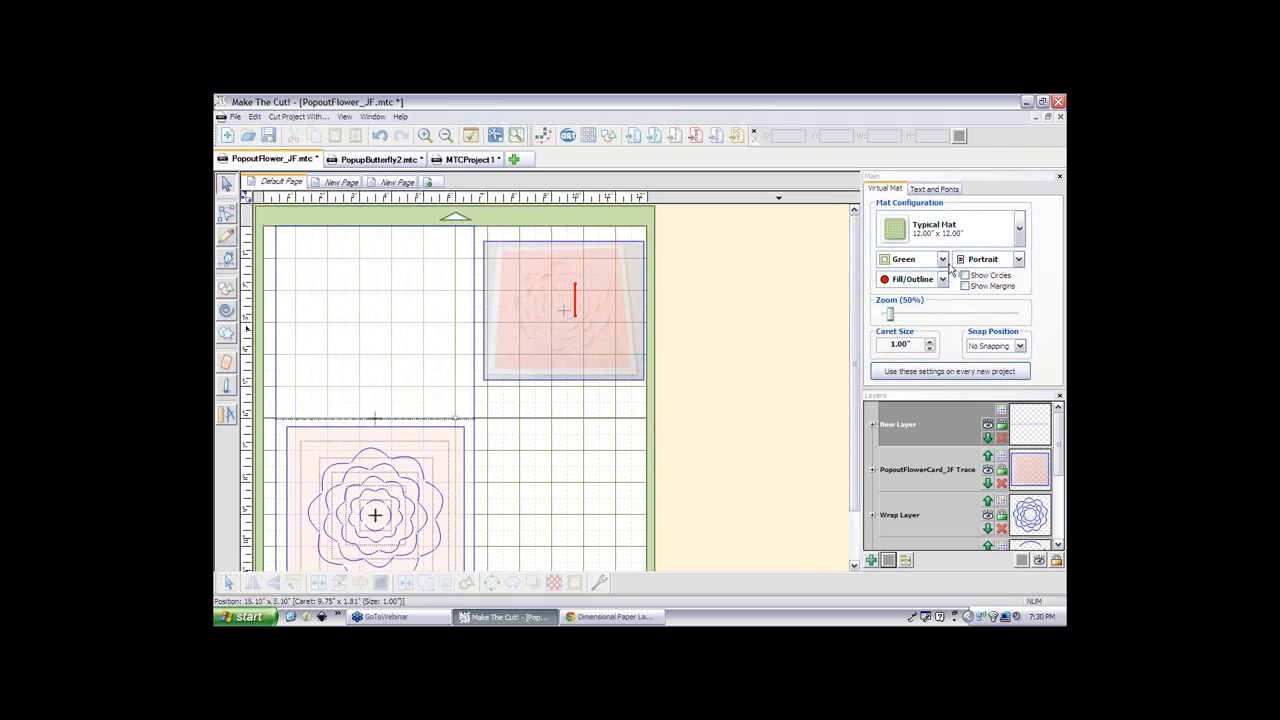
pyautogui.click(942, 259)
pyautogui.click(905, 366)
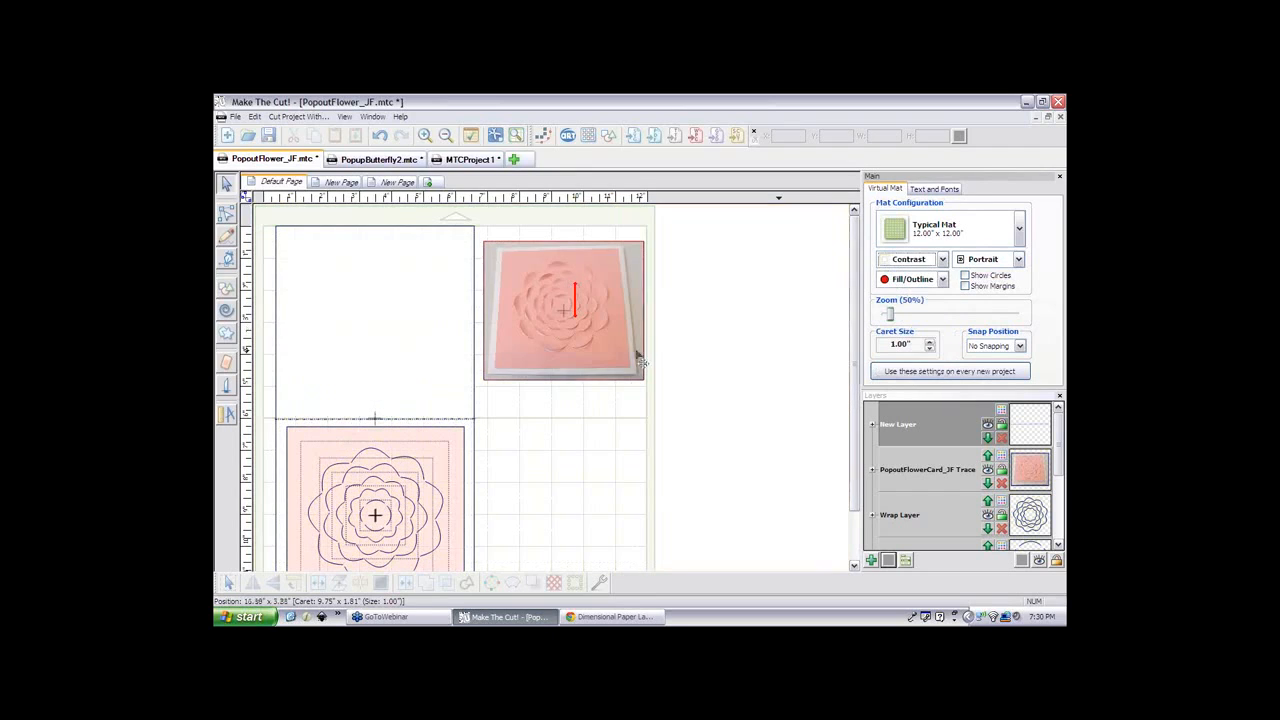
# - Enlarge the photo of the finished flower card proportionally to about 9.44 × 8.18 inches
pyautogui.click(614, 358)
pyautogui.click(643, 388)
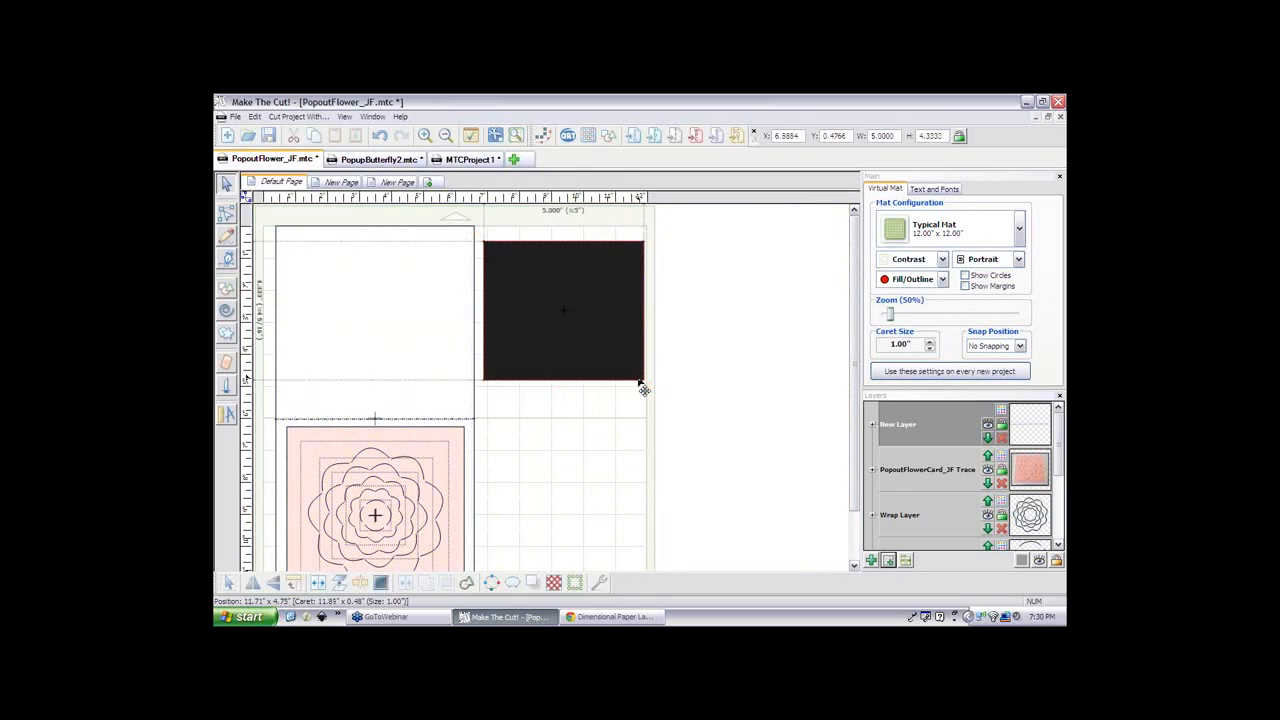
pyautogui.moveTo(643, 388); pyautogui.dragTo(795, 515)
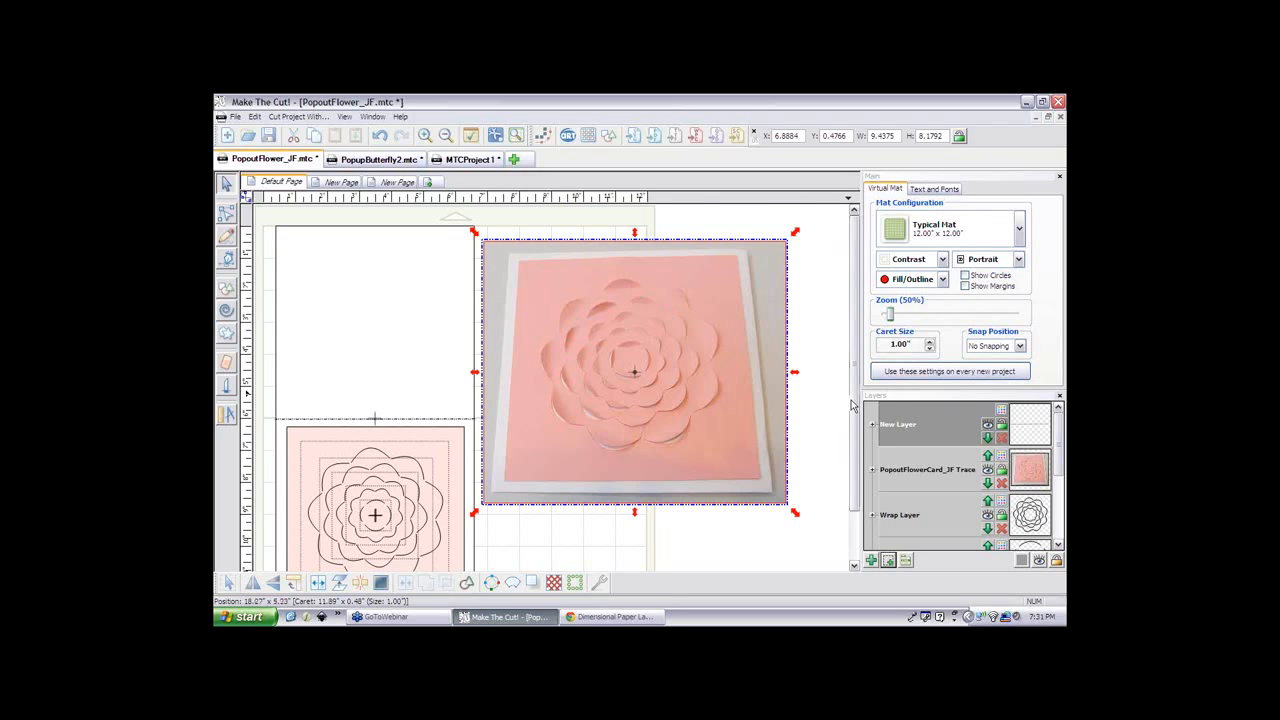
pyautogui.scroll(-1, 853, 404)
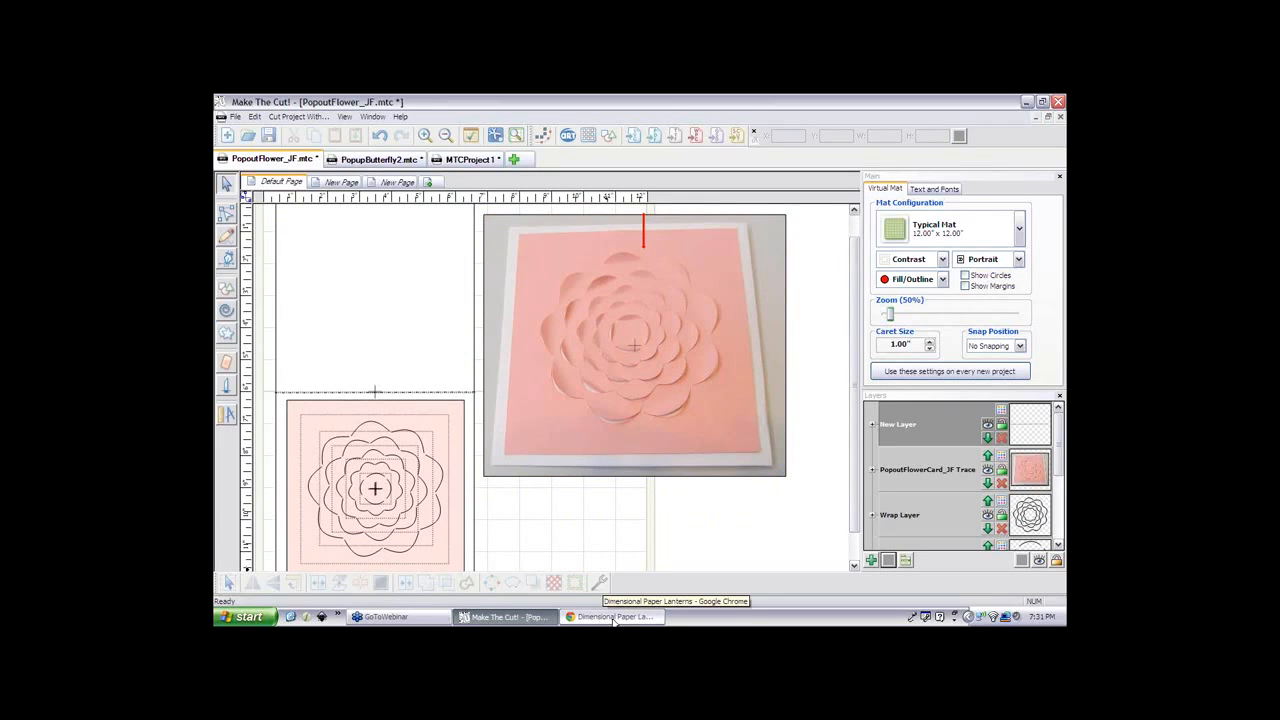